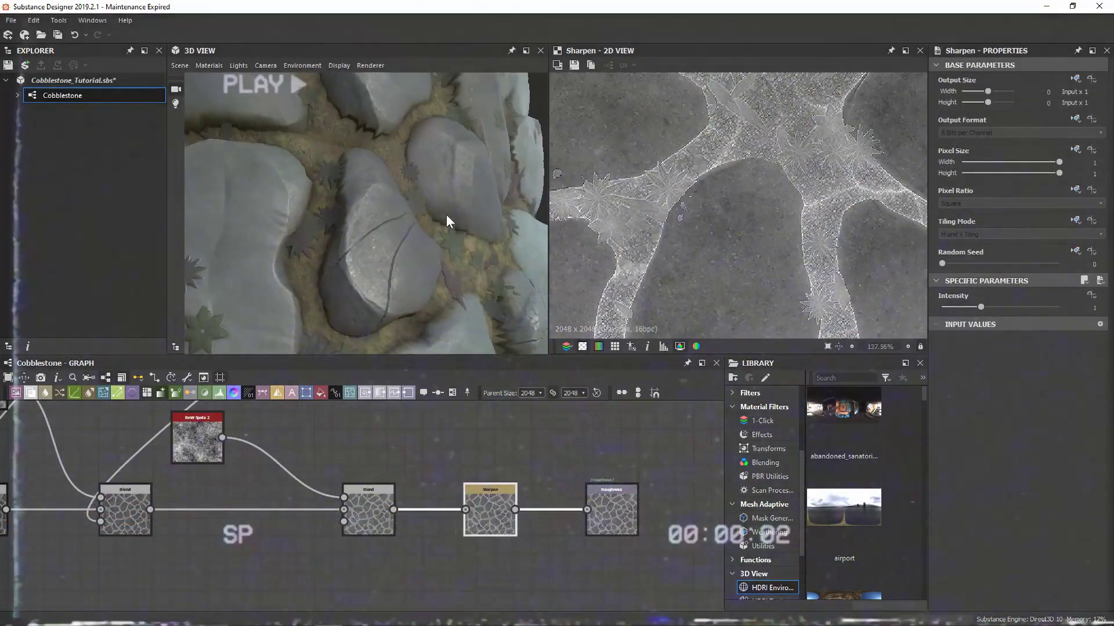
# Change the 3D preview mesh to Rounded Cylinder and frame its cobblestone surface up close.
pyautogui.moveTo(424, 160); pyautogui.dragTo(367, 239)
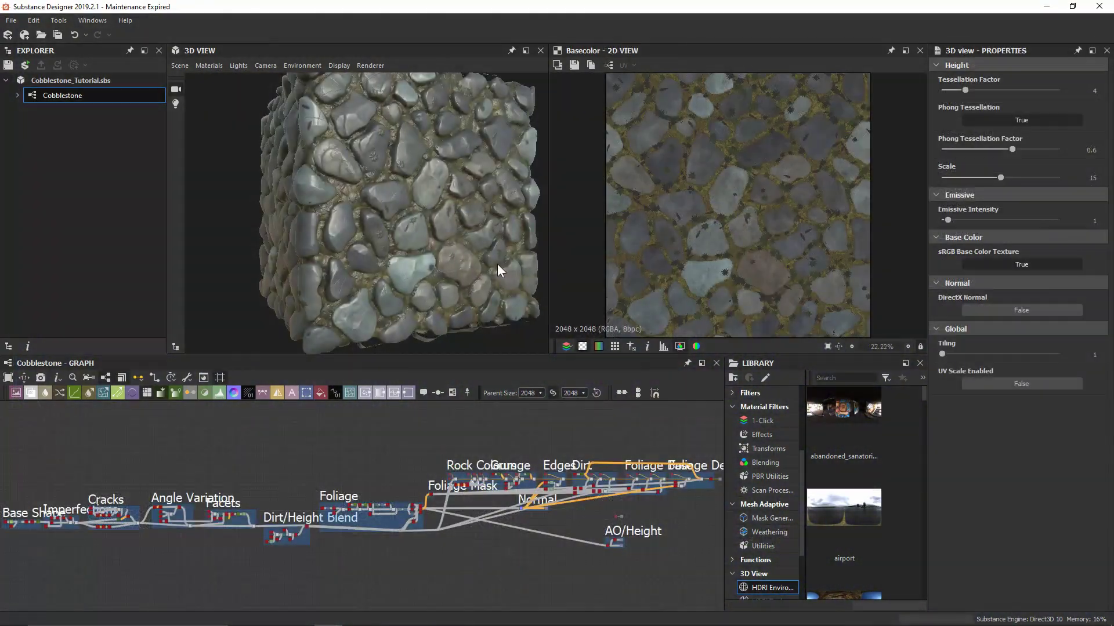
pyautogui.moveTo(361, 182); pyautogui.dragTo(398, 196)
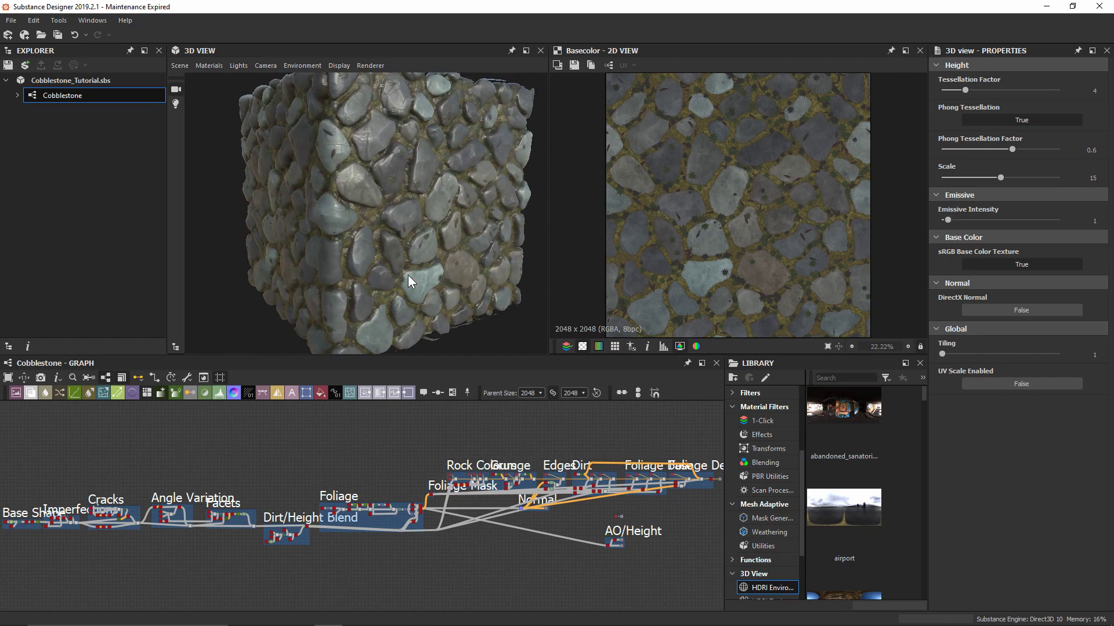
pyautogui.click(184, 65)
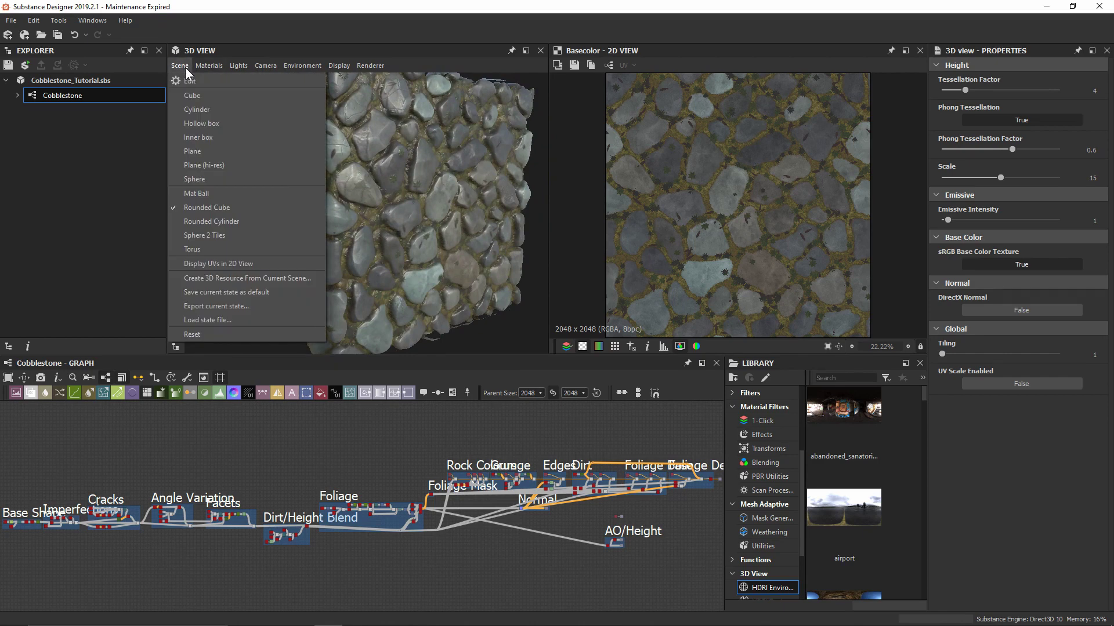
pyautogui.click(203, 225)
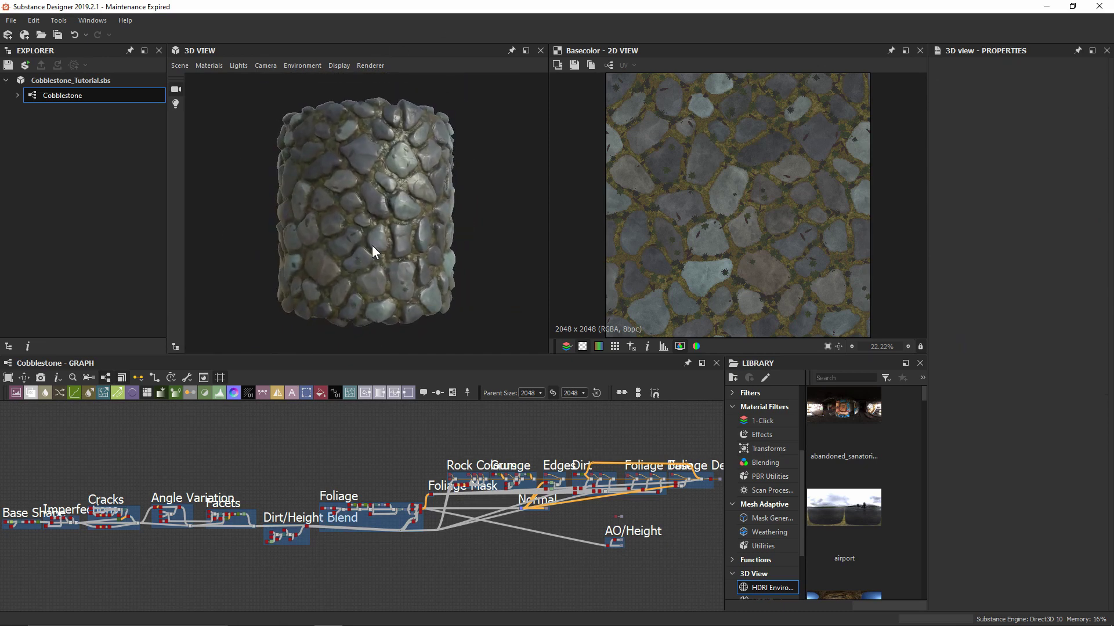
pyautogui.moveTo(396, 287); pyautogui.dragTo(428, 137, button='right')
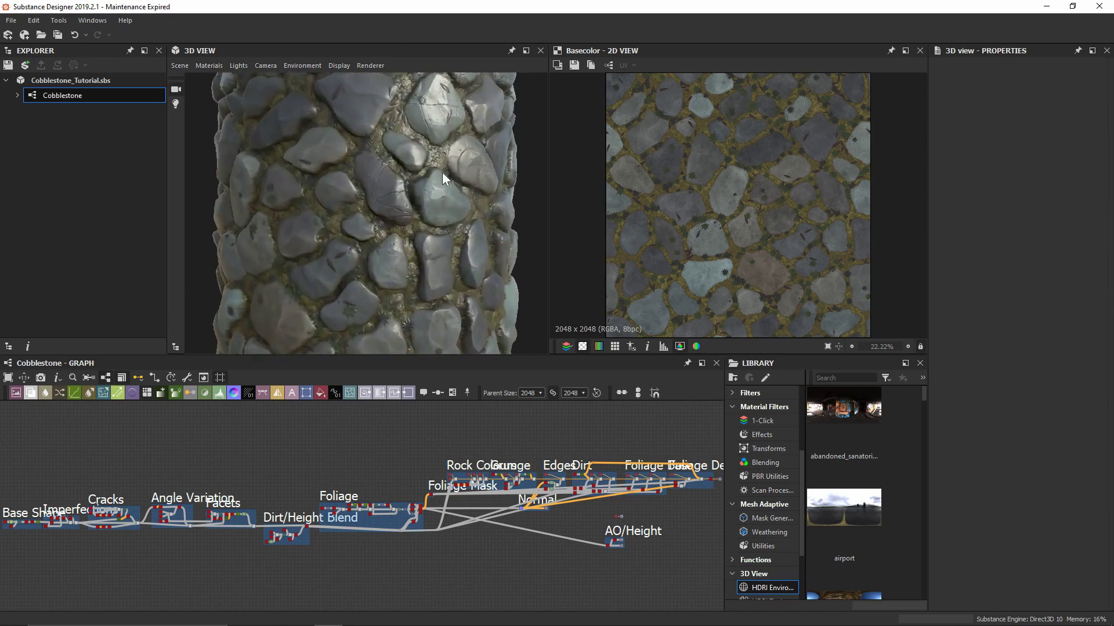
pyautogui.moveTo(468, 251); pyautogui.dragTo(434, 268, button='middle')
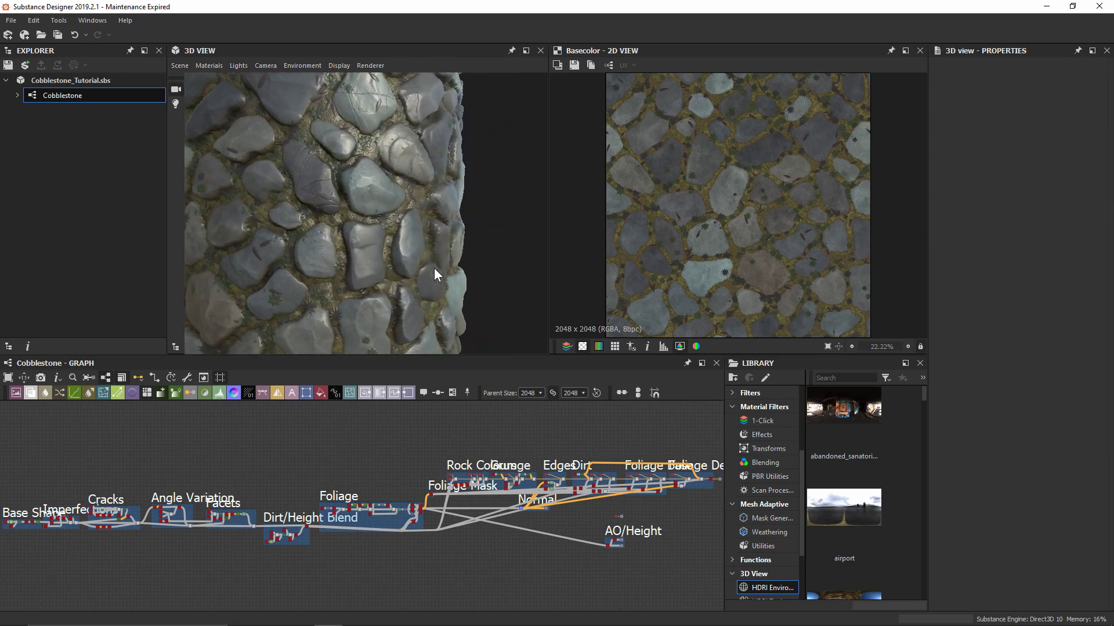
pyautogui.moveTo(435, 271); pyautogui.dragTo(414, 102)
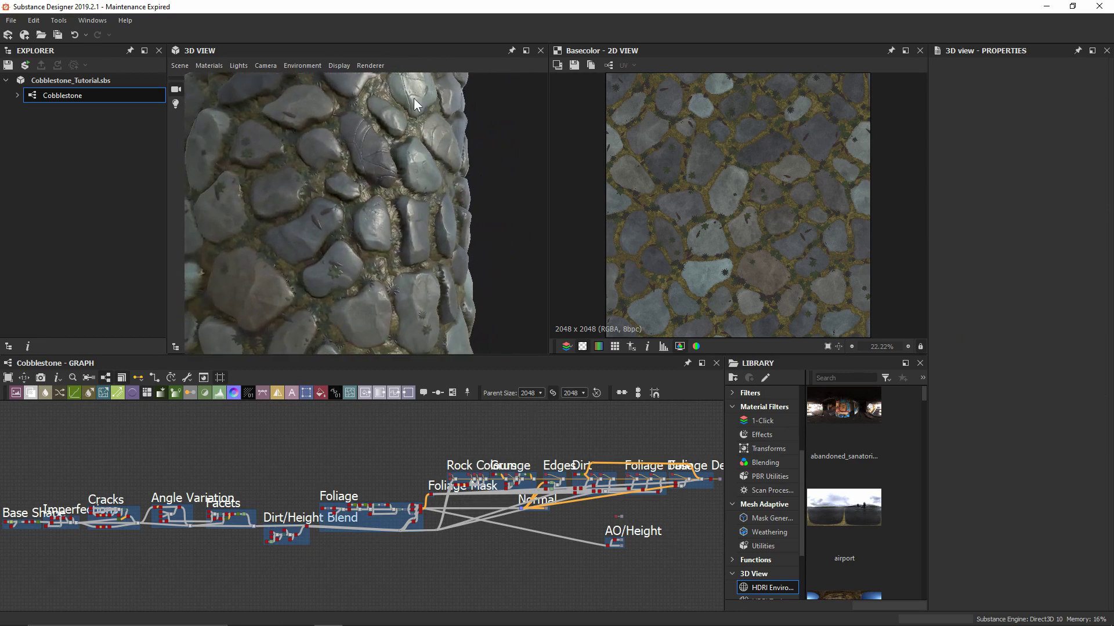
pyautogui.moveTo(384, 298); pyautogui.dragTo(406, 281)
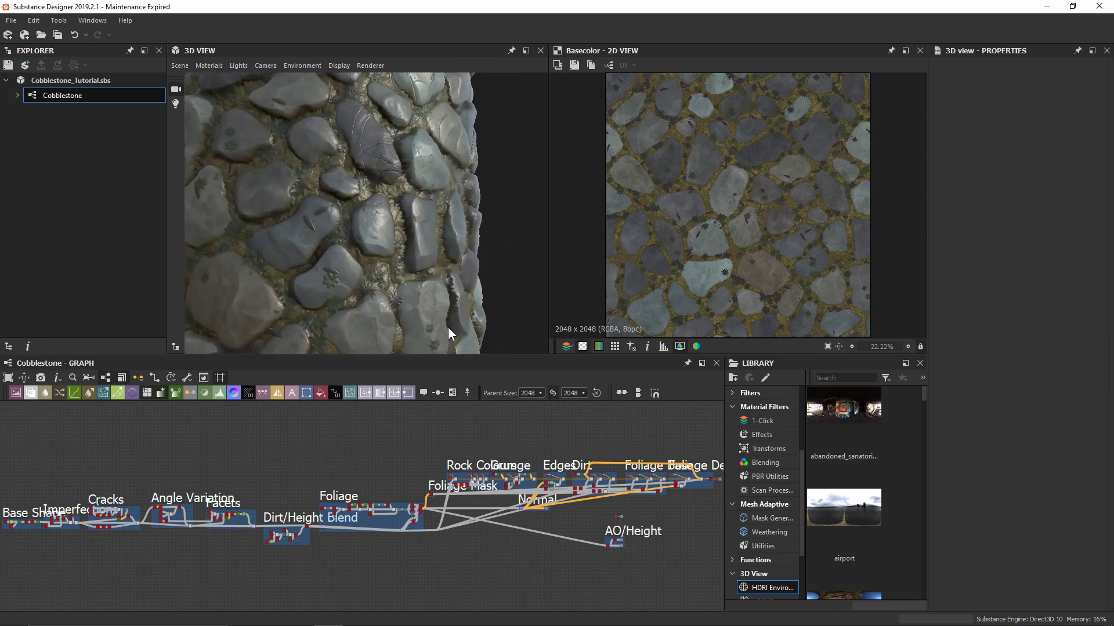
# Examine the Uniform Color and Roughness node pair, and preview the Curvature Smooth node in the Edges frame.
pyautogui.moveTo(653, 513); pyautogui.dragTo(512, 491, button='middle')
pyautogui.scroll(5, 512, 491)
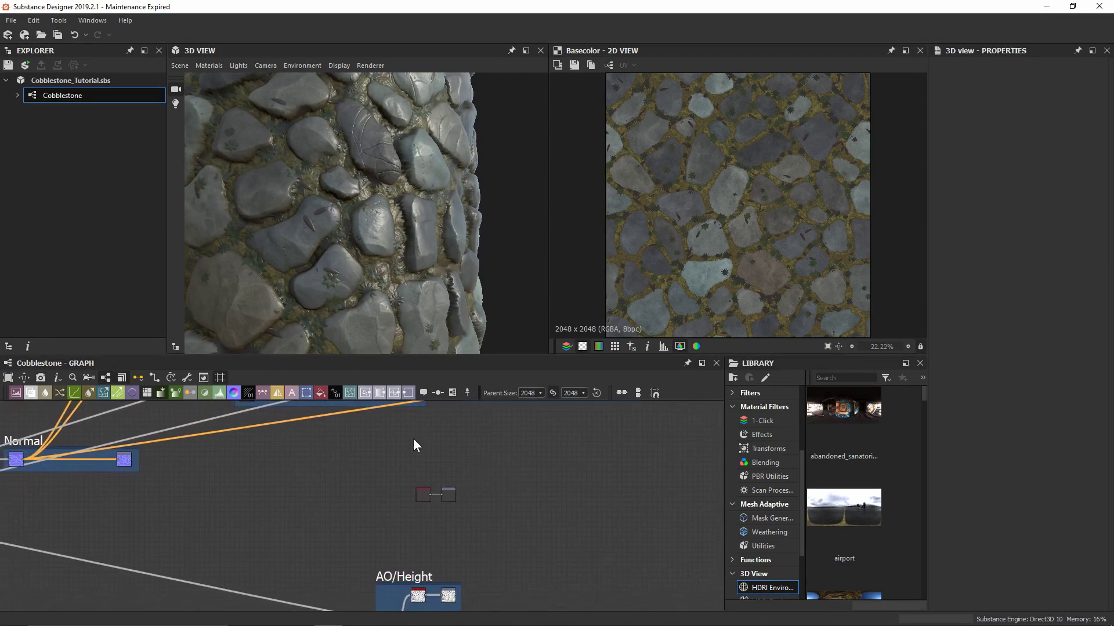
pyautogui.scroll(3, 409, 498)
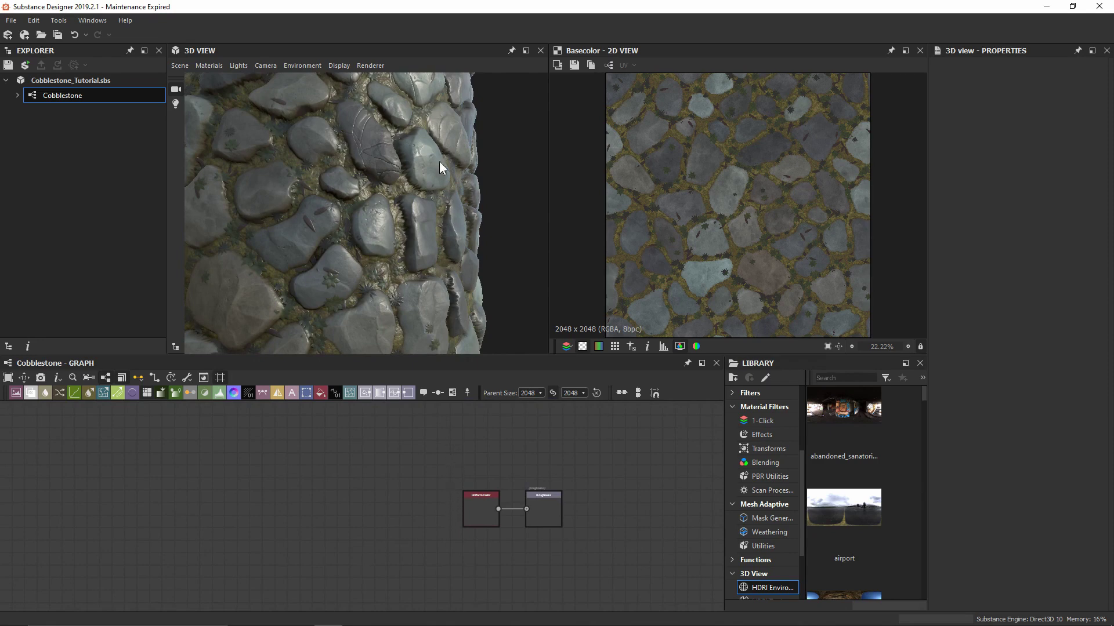
pyautogui.moveTo(365, 138); pyautogui.dragTo(401, 143)
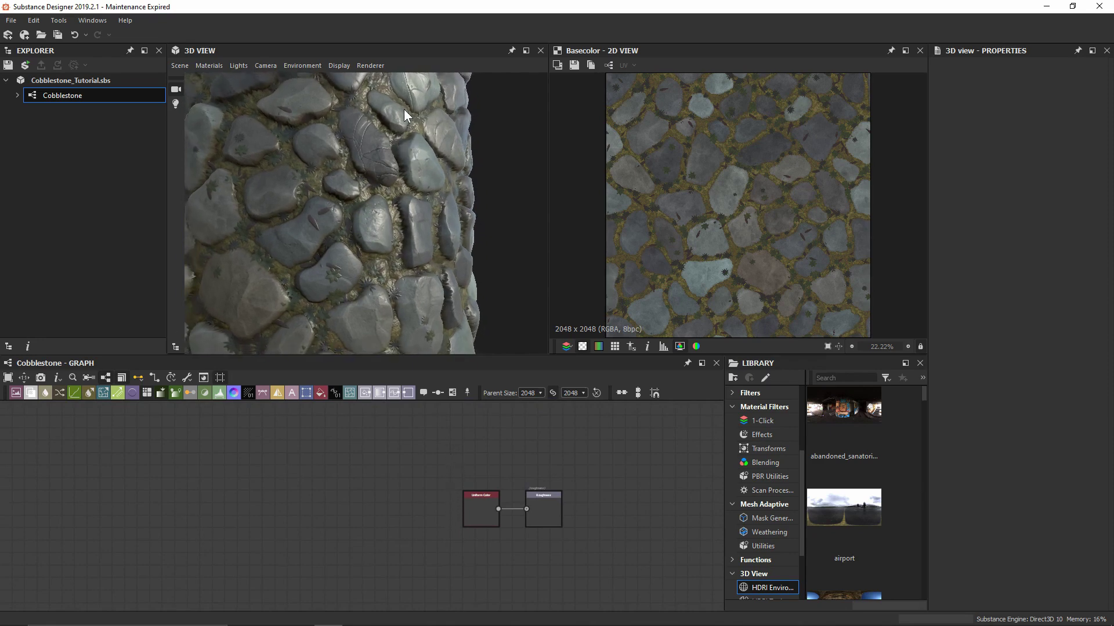
pyautogui.moveTo(406, 315); pyautogui.dragTo(375, 311)
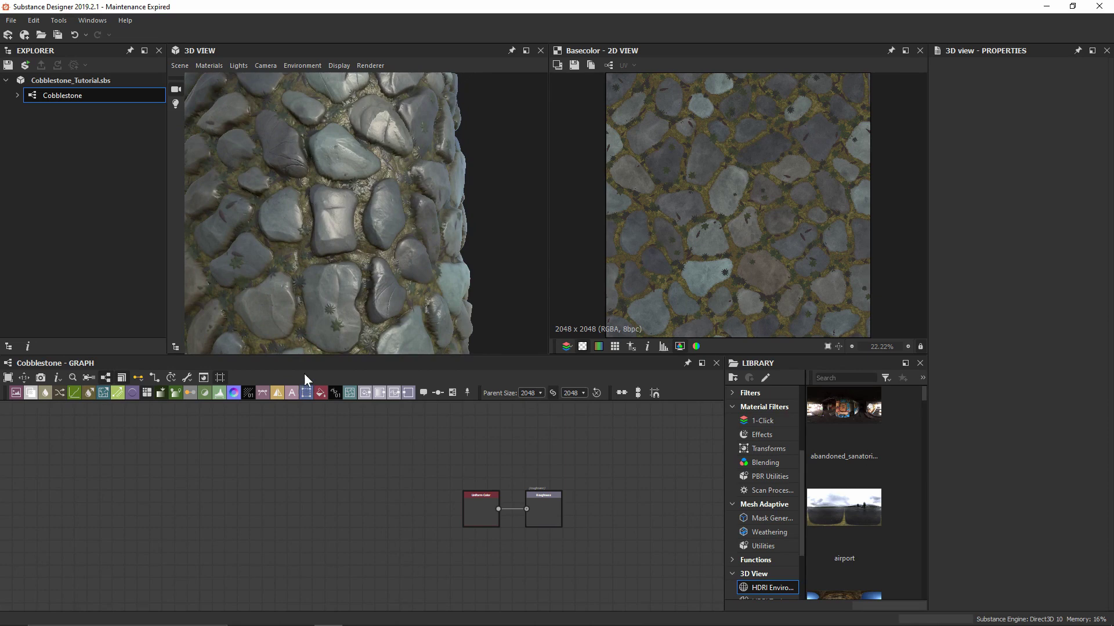
pyautogui.scroll(-4, 280, 485)
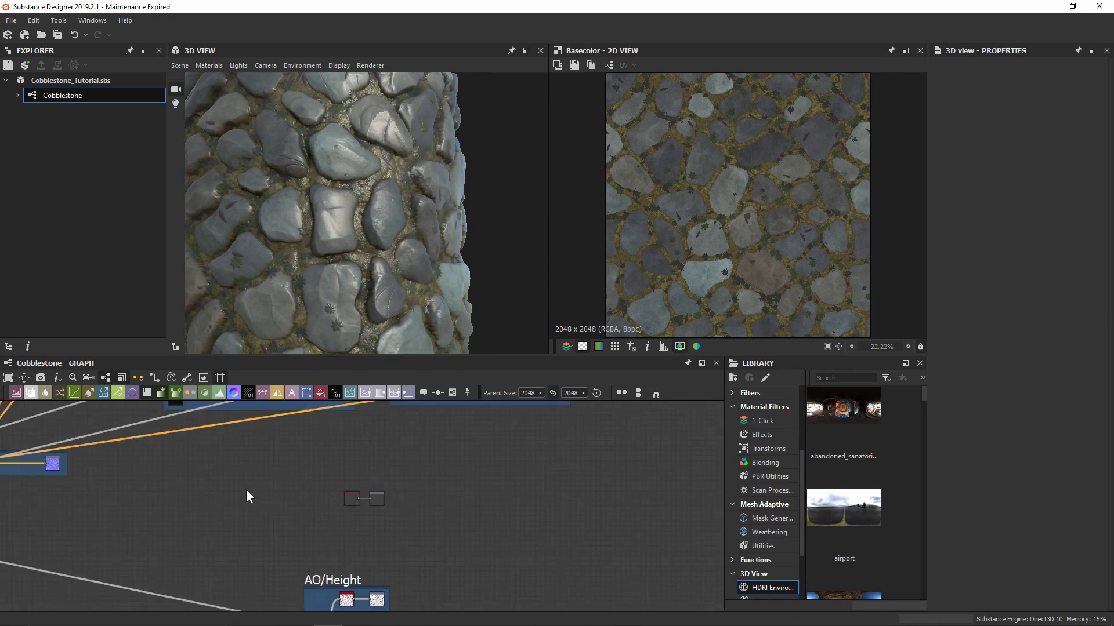
pyautogui.moveTo(190, 471); pyautogui.dragTo(559, 512, button='middle')
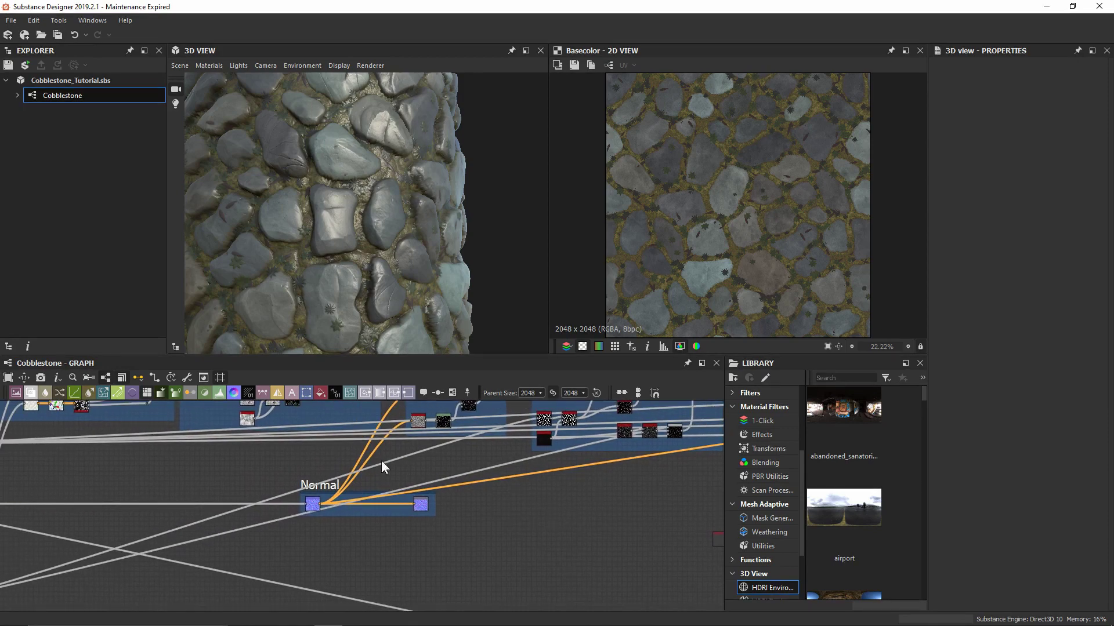
pyautogui.doubleClick(419, 426)
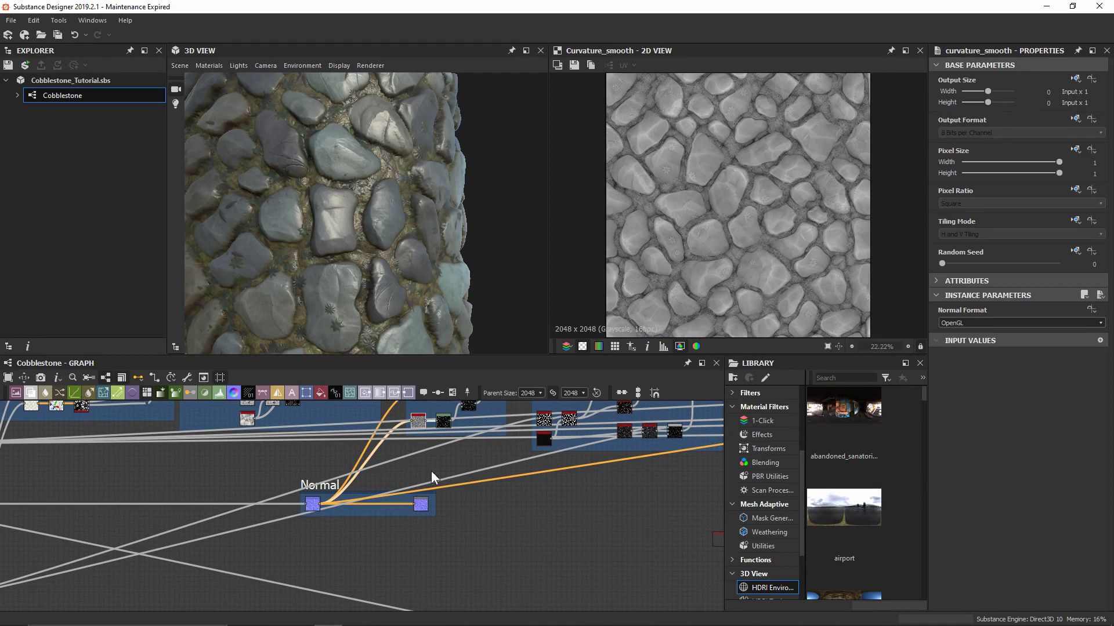
pyautogui.moveTo(403, 430); pyautogui.dragTo(390, 458, button='middle')
pyautogui.moveTo(450, 406); pyautogui.dragTo(429, 461, button='middle')
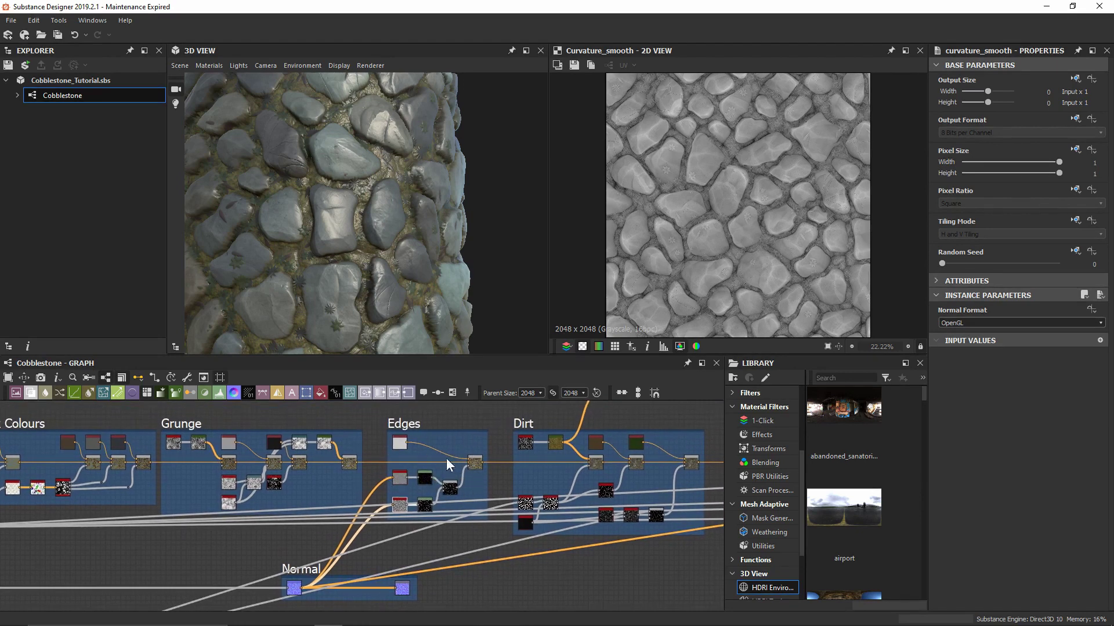
pyautogui.moveTo(434, 520); pyautogui.dragTo(503, 461, button='middle')
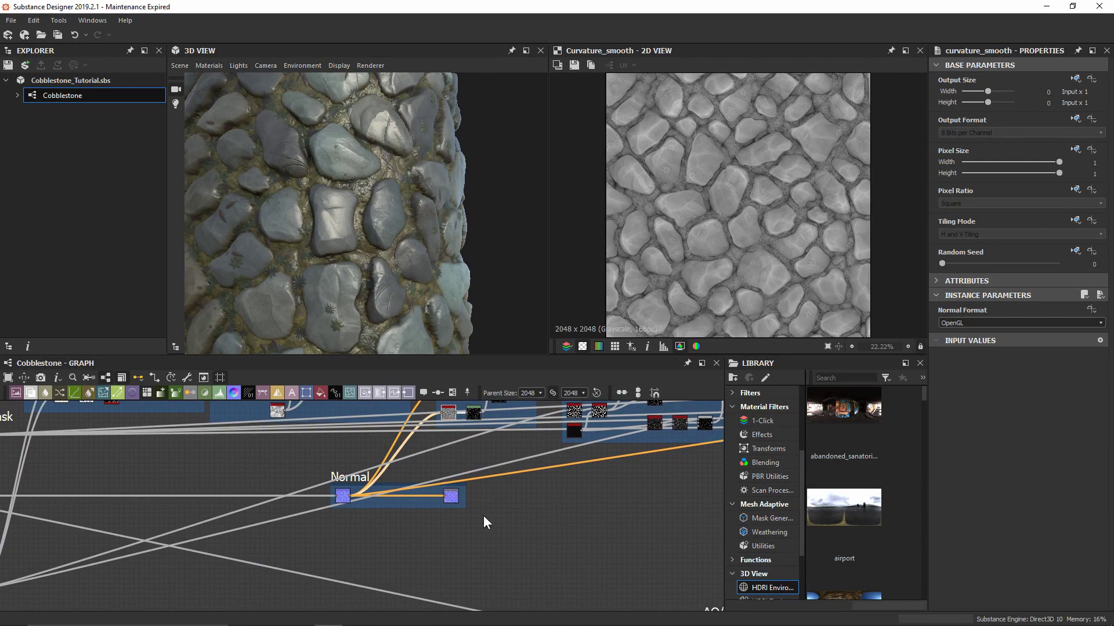
# Add a new Curvature Smooth node fed by the Normal node's output.
pyautogui.scroll(5, 354, 525)
pyautogui.moveTo(343, 455); pyautogui.dragTo(507, 556)
pyautogui.write('curv')
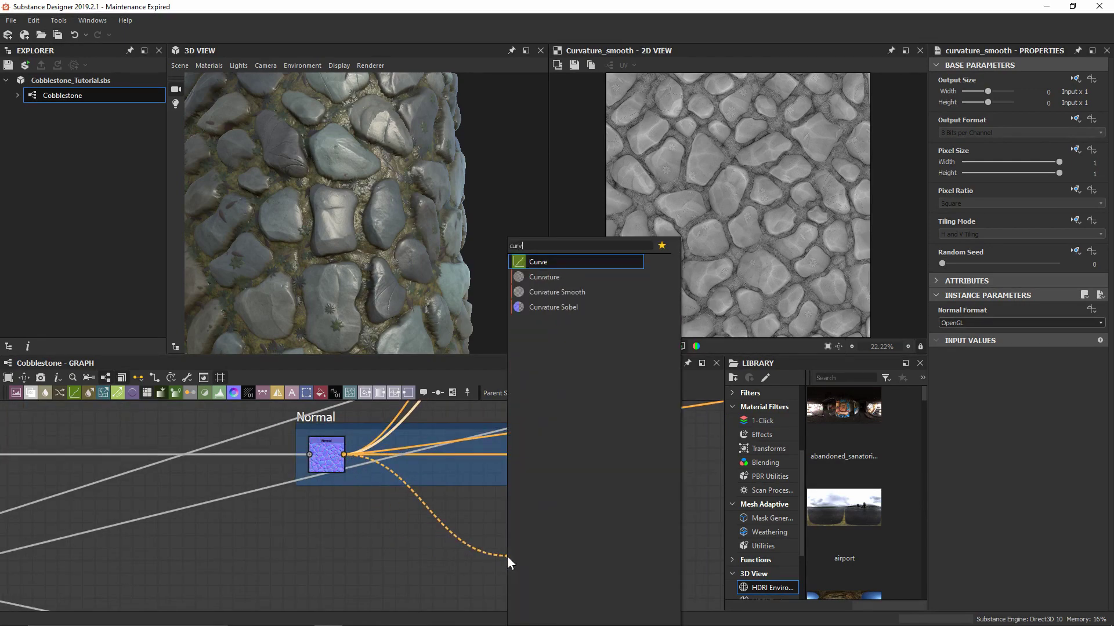
pyautogui.press('Down')
pyautogui.press('Down')
pyautogui.press('Return')
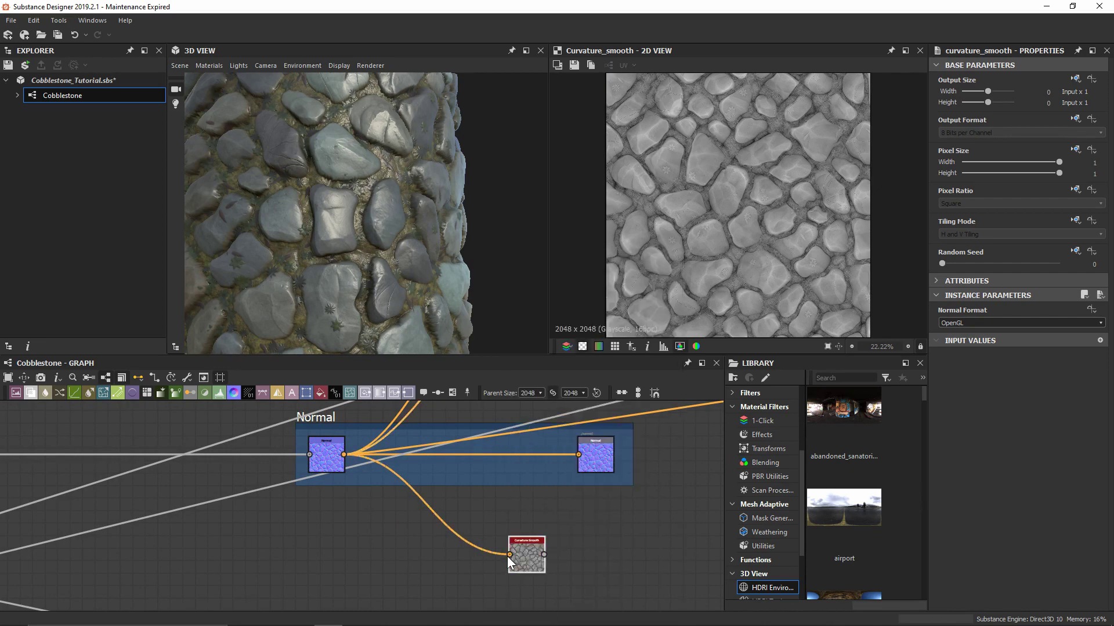
# Move Curvature Smooth near the Roughness output, connect it there in place of Uniform Color, and delete the Uniform Color node.
pyautogui.scroll(-3, 510, 560)
pyautogui.moveTo(606, 547); pyautogui.dragTo(265, 448, button='middle')
pyautogui.moveTo(186, 468); pyautogui.dragTo(473, 463)
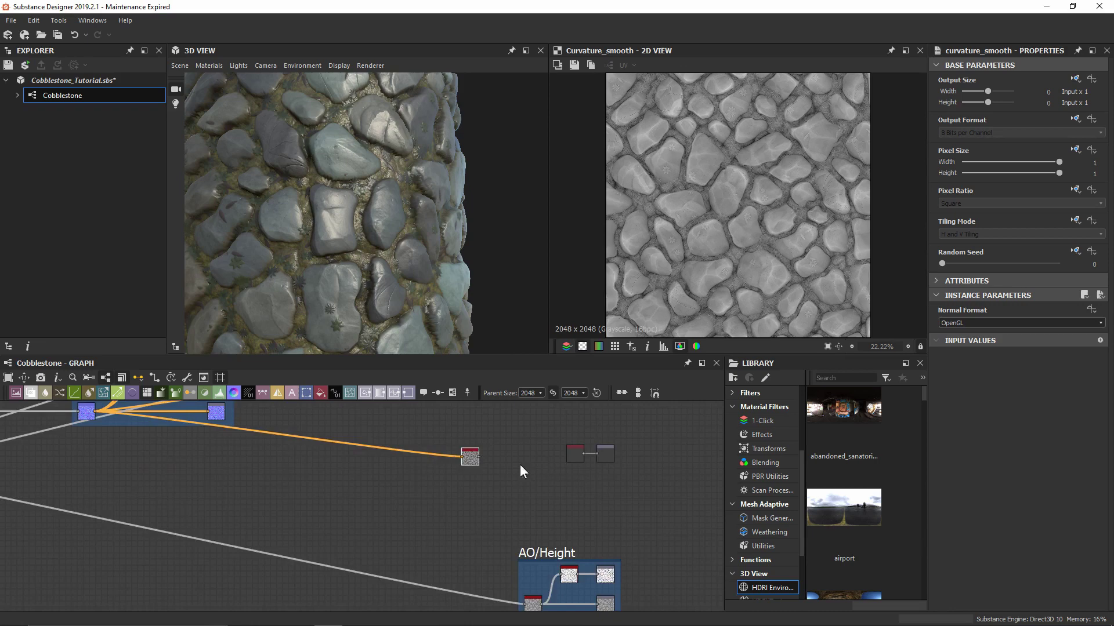
pyautogui.scroll(3, 520, 464)
pyautogui.moveTo(335, 479); pyautogui.dragTo(647, 468)
pyautogui.click(564, 461)
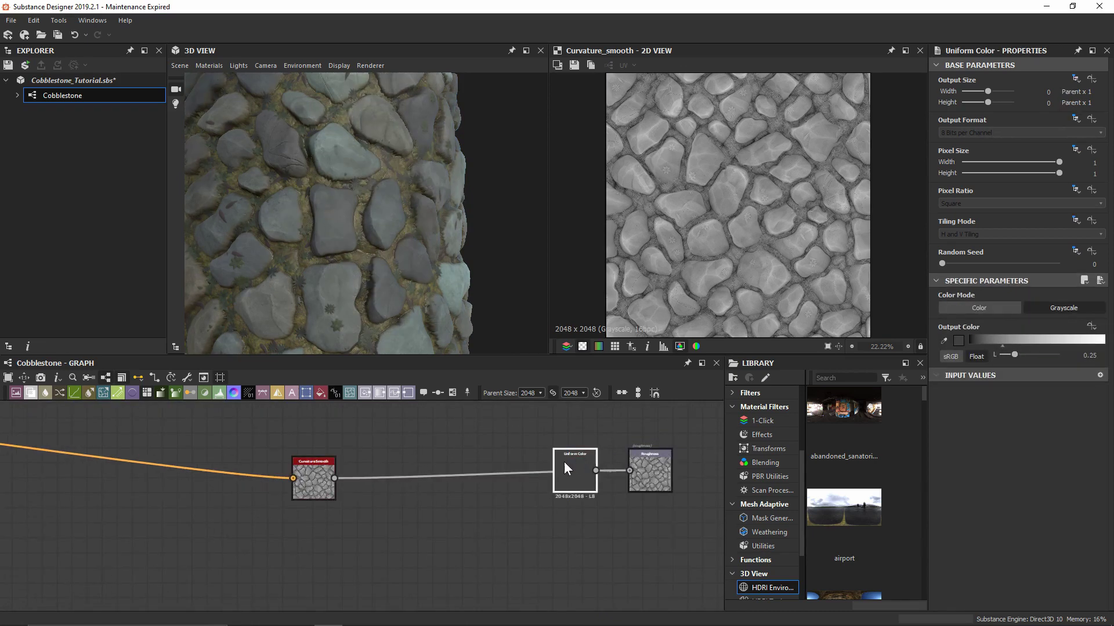
pyautogui.press('Delete')
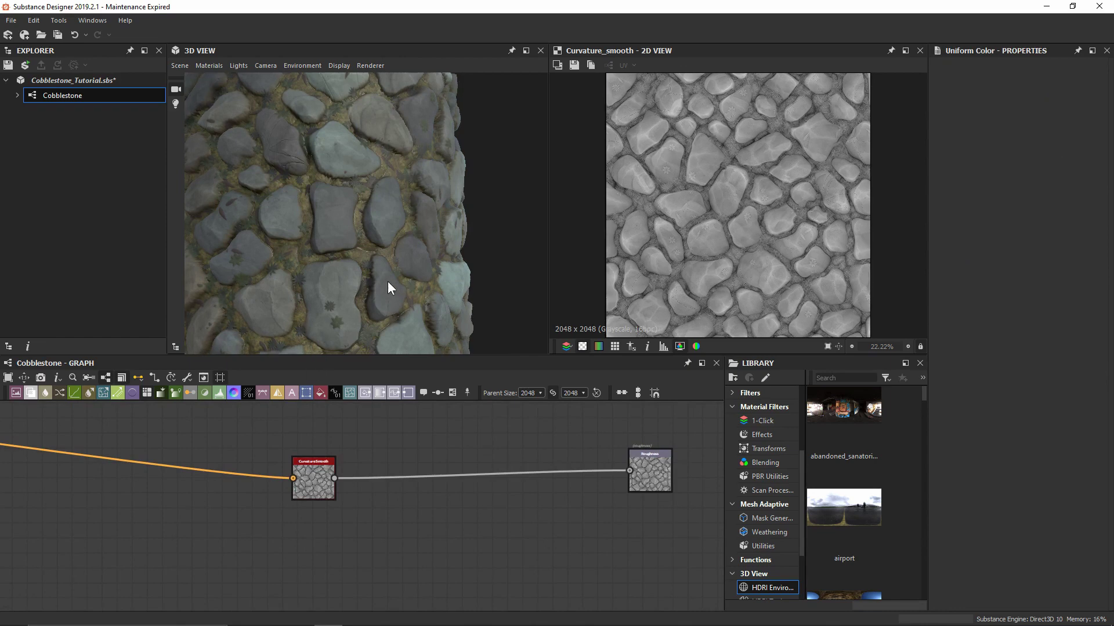
# Move the Curvature Smooth node farther from the Roughness output to make room for more nodes.
pyautogui.moveTo(385, 288)
pyautogui.mouseDown()
pyautogui.moveTo(335, 273)
pyautogui.moveTo(300, 287)
pyautogui.moveTo(438, 275)
pyautogui.moveTo(343, 292)
pyautogui.moveTo(446, 286)
pyautogui.moveTo(373, 298)
pyautogui.moveTo(390, 300)
pyautogui.mouseUp()
pyautogui.moveTo(310, 455); pyautogui.dragTo(471, 490, button='middle')
pyautogui.moveTo(483, 511); pyautogui.dragTo(364, 503)
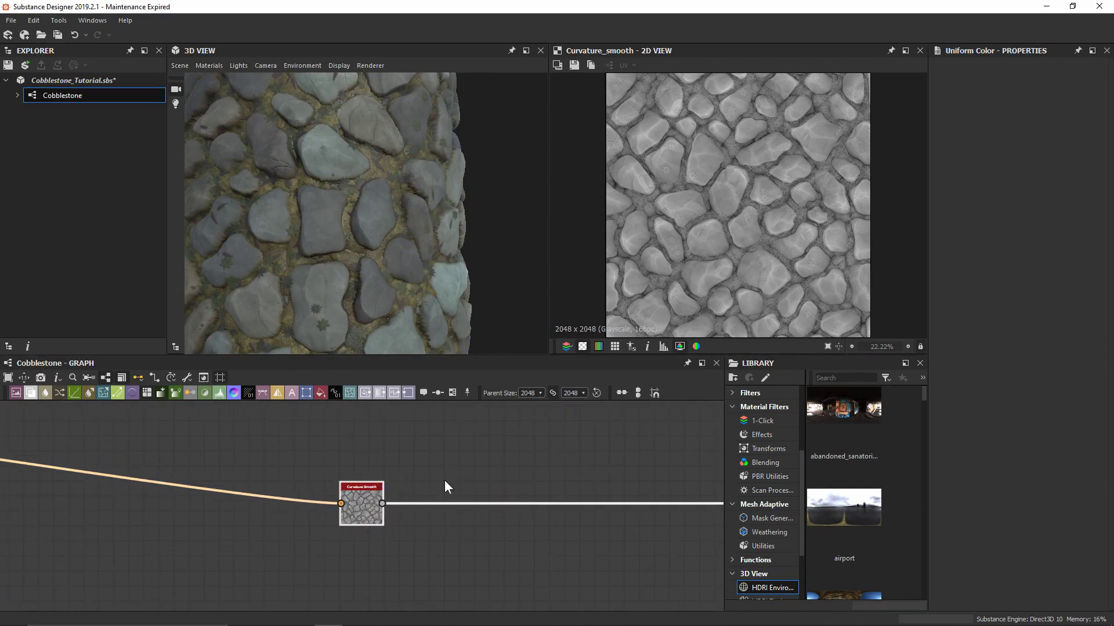
pyautogui.moveTo(503, 465); pyautogui.dragTo(315, 473, button='middle')
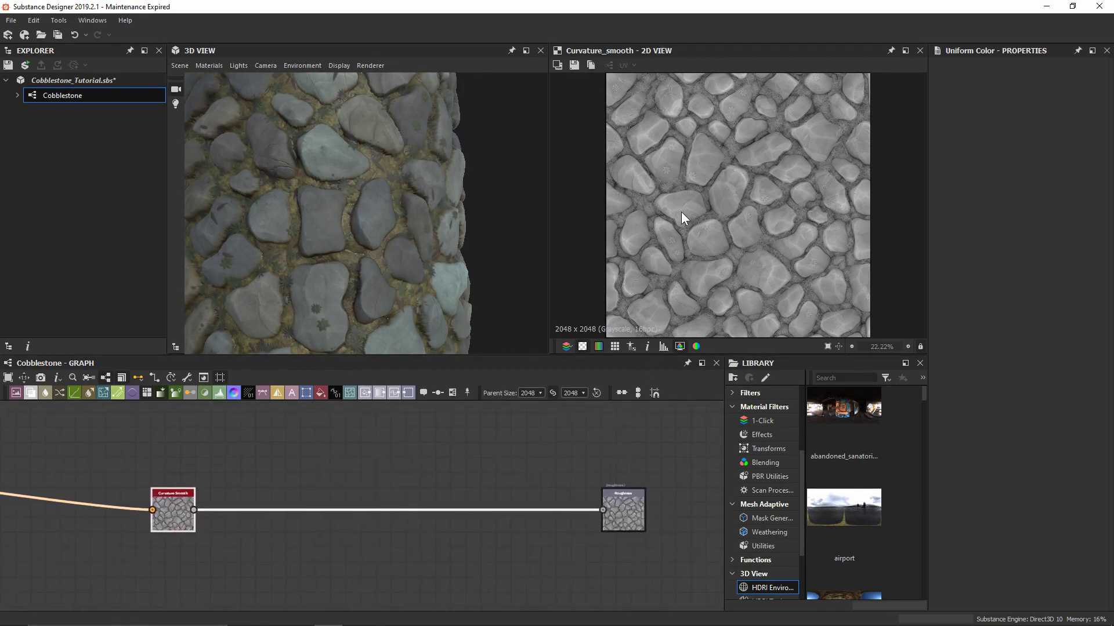
pyautogui.scroll(5, 681, 211)
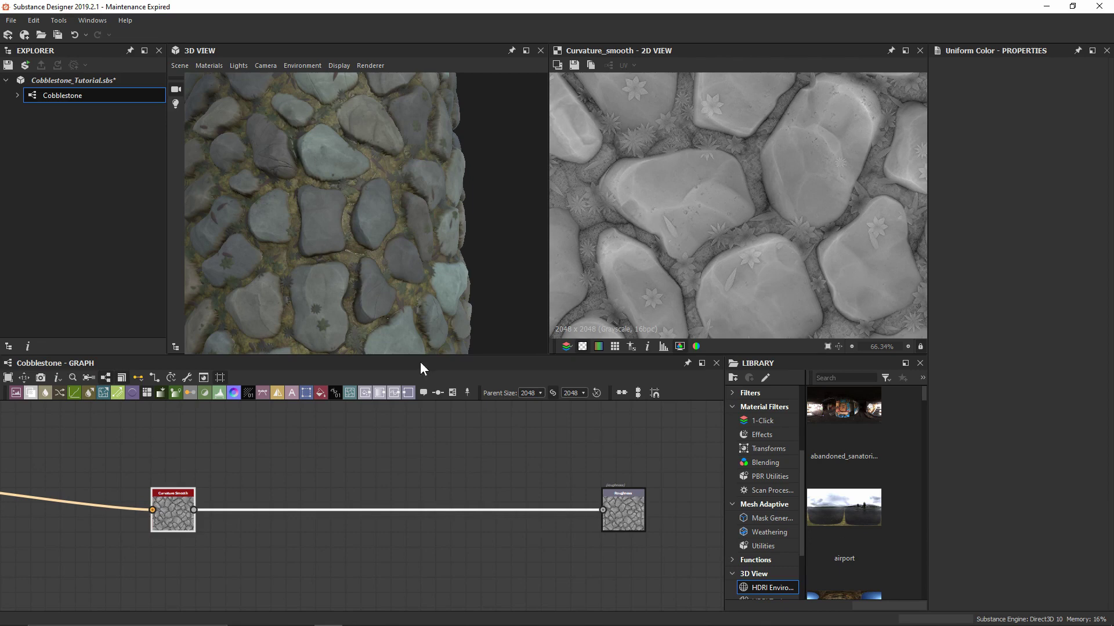
# Insert a Levels node after Curvature Smooth and invert it by fully swapping its input black and white points.
pyautogui.click(168, 513)
pyautogui.press('space')
pyautogui.write('leve')
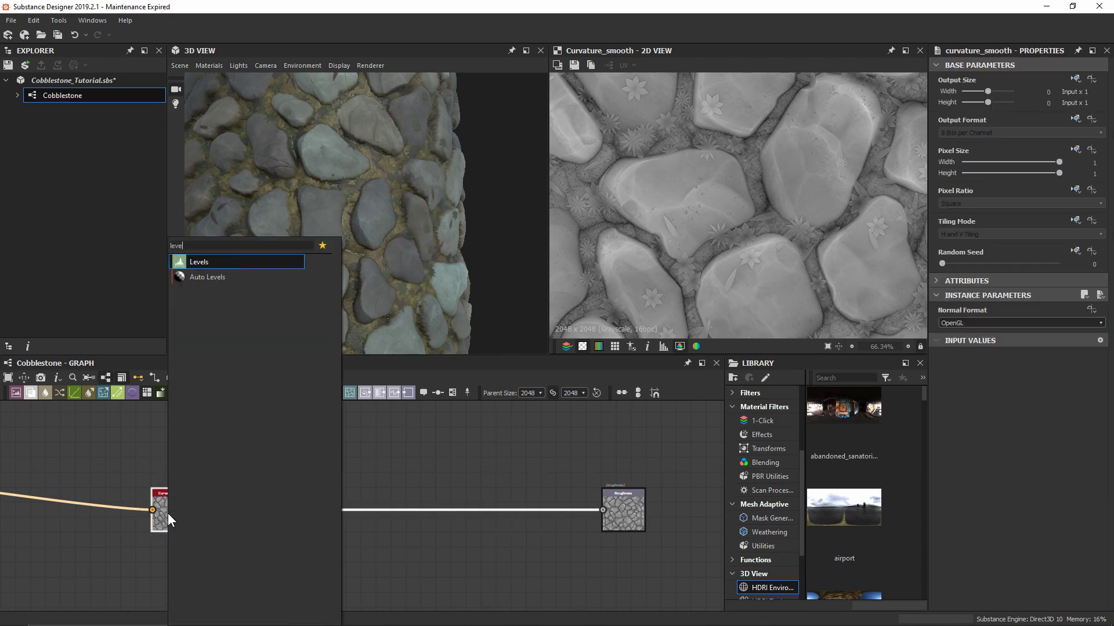
pyautogui.press('Return')
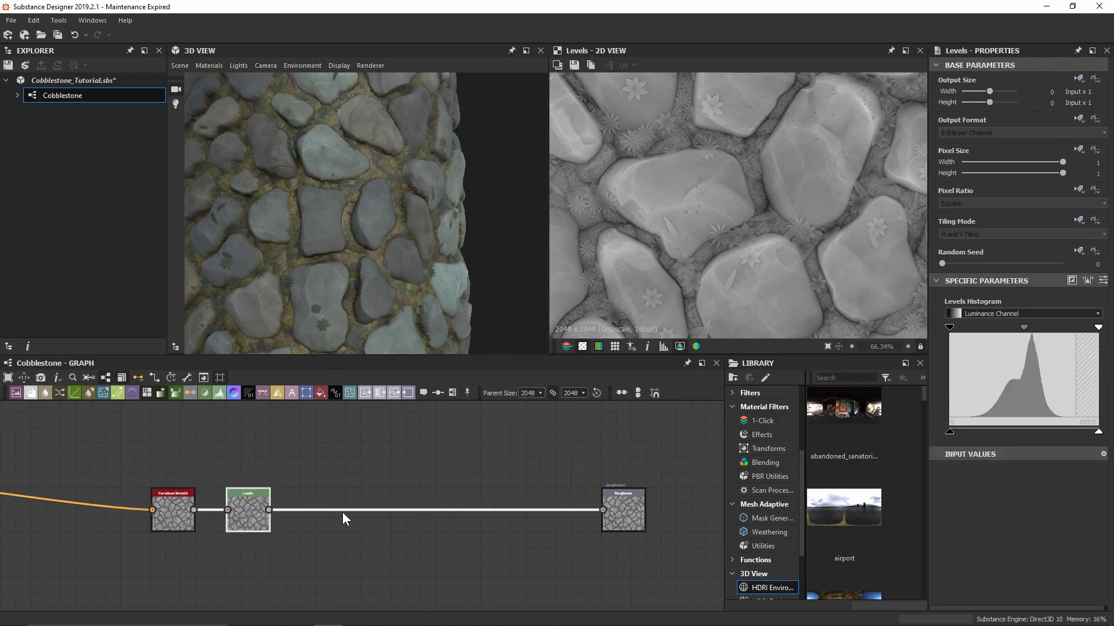
pyautogui.moveTo(950, 326); pyautogui.dragTo(780, 327)
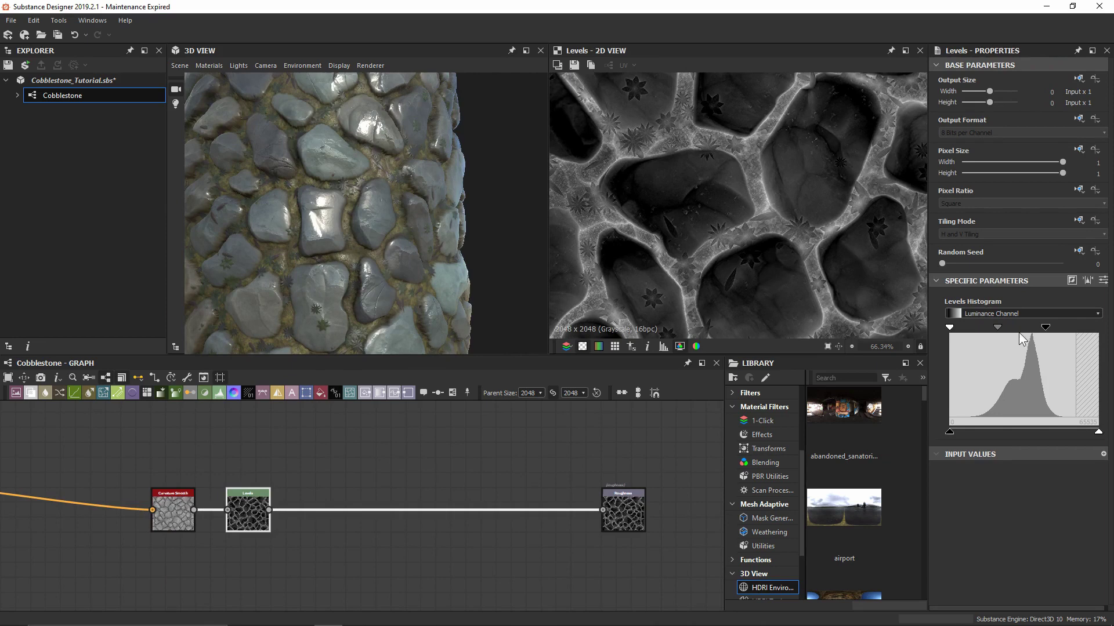
pyautogui.moveTo(1044, 329); pyautogui.dragTo(1109, 329)
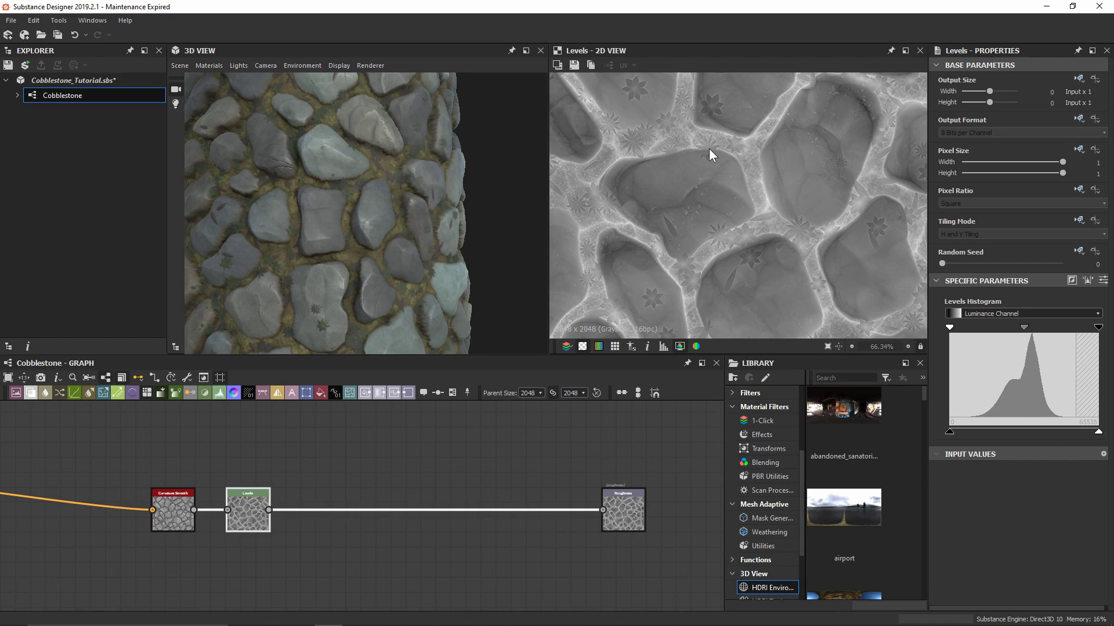
# Insert a Blend node between Levels and the Roughness output, and place it close to Levels.
pyautogui.moveTo(387, 277); pyautogui.dragTo(402, 255)
pyautogui.moveTo(401, 270); pyautogui.dragTo(409, 175, button='right')
pyautogui.keyDown('ctrl'); pyautogui.keyDown('shift'); pyautogui.moveTo(426, 231); pyautogui.dragTo(385, 224, button='right'); pyautogui.keyUp('shift'); pyautogui.keyUp('ctrl')
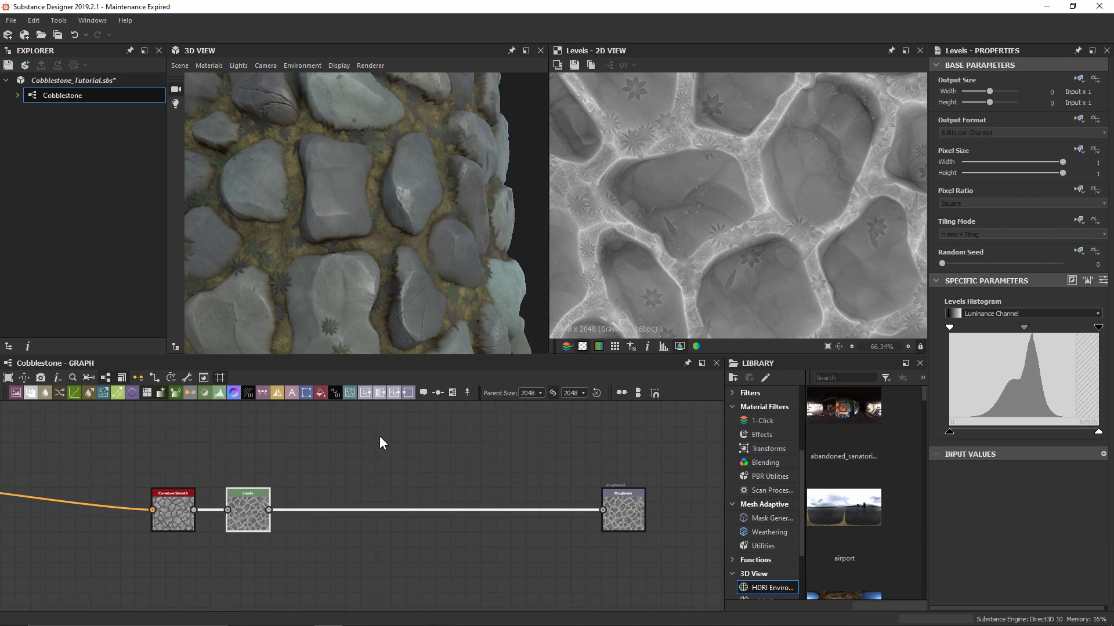
pyautogui.moveTo(670, 180); pyautogui.dragTo(719, 222, button='middle')
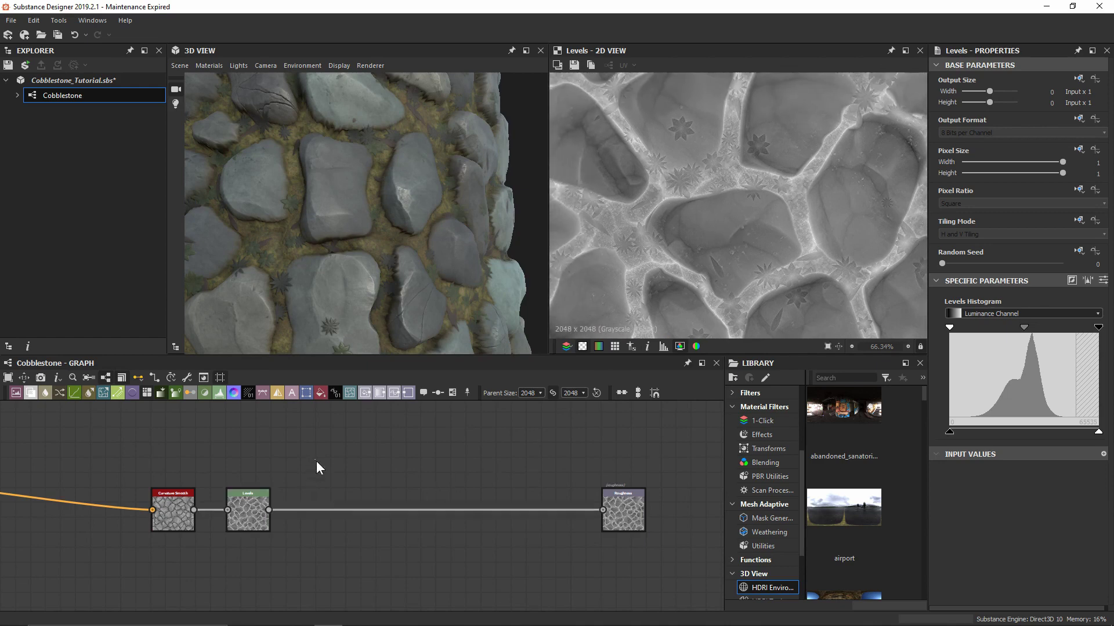
pyautogui.rightClick(391, 565)
pyautogui.press('Escape')
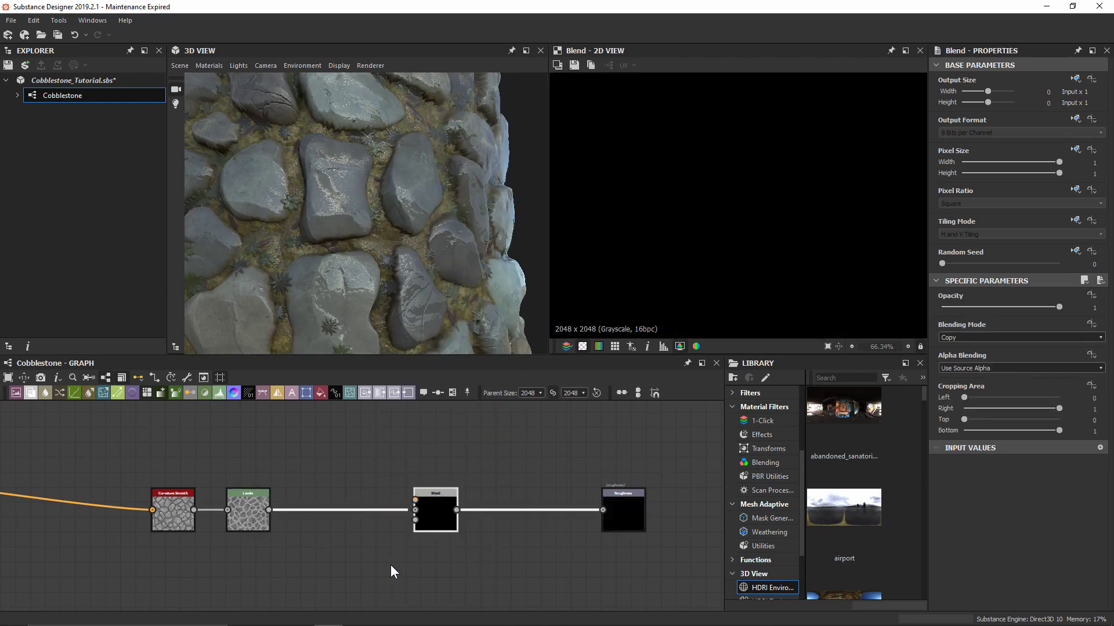
pyautogui.moveTo(435, 526); pyautogui.dragTo(348, 526)
# Preview the height blend in the Dirt/Height Blend frame and trace its height mask to the dot node beyond the Foliage frame.
pyautogui.scroll(-5, 208, 532)
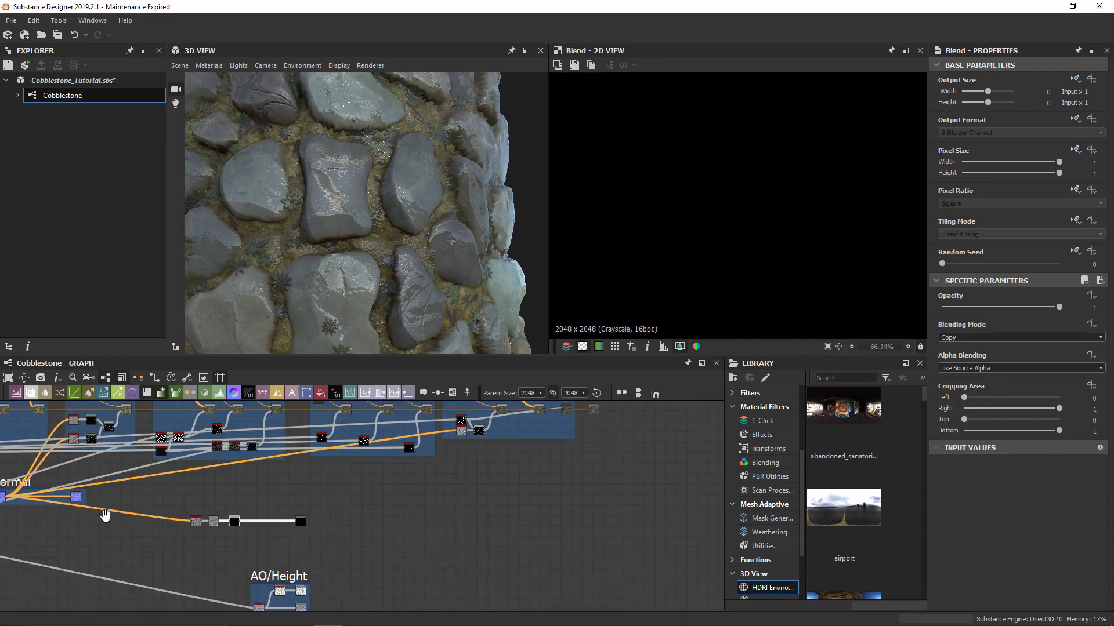
pyautogui.moveTo(137, 521); pyautogui.dragTo(694, 495, button='middle')
pyautogui.moveTo(87, 547); pyautogui.dragTo(383, 522, button='middle')
pyautogui.doubleClick(306, 491)
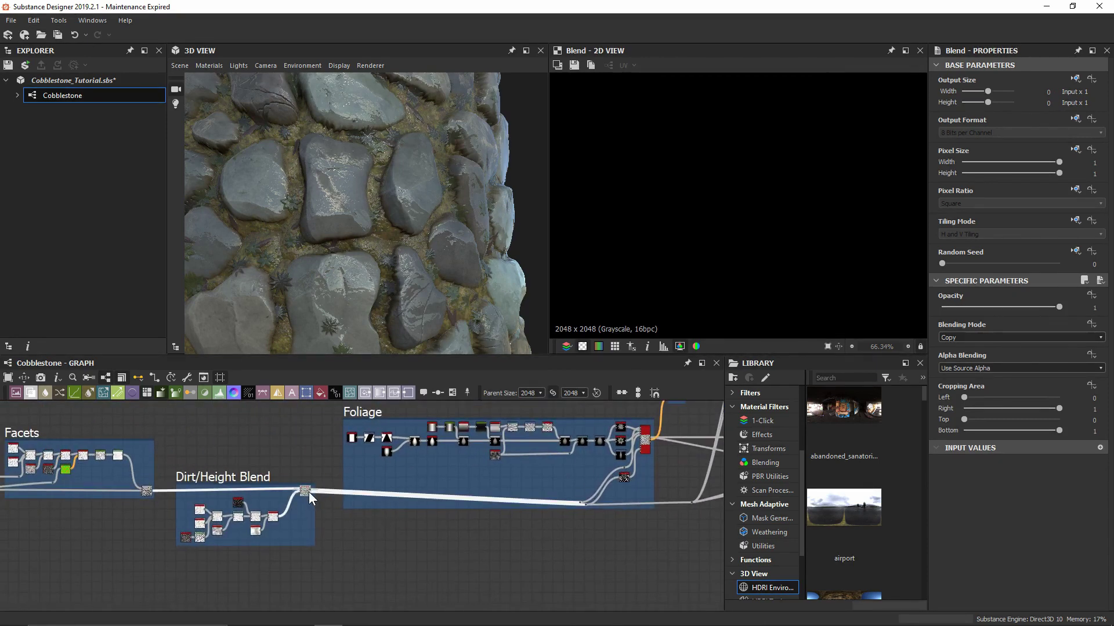
pyautogui.moveTo(583, 517); pyautogui.dragTo(418, 516, button='middle')
pyautogui.scroll(5, 417, 516)
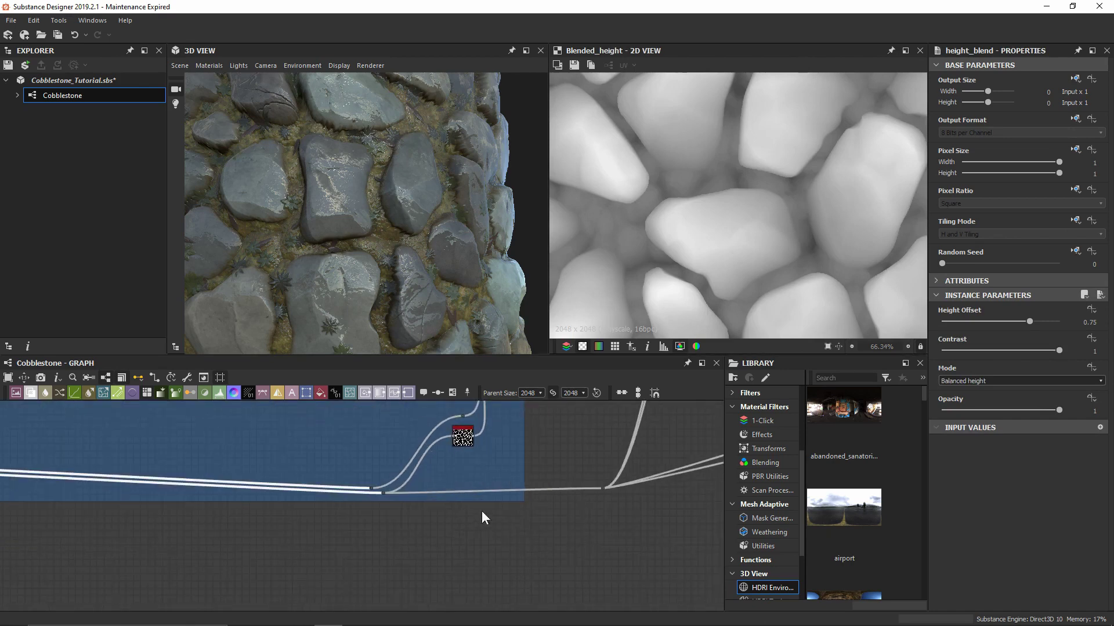
pyautogui.moveTo(574, 460); pyautogui.dragTo(317, 515, button='middle')
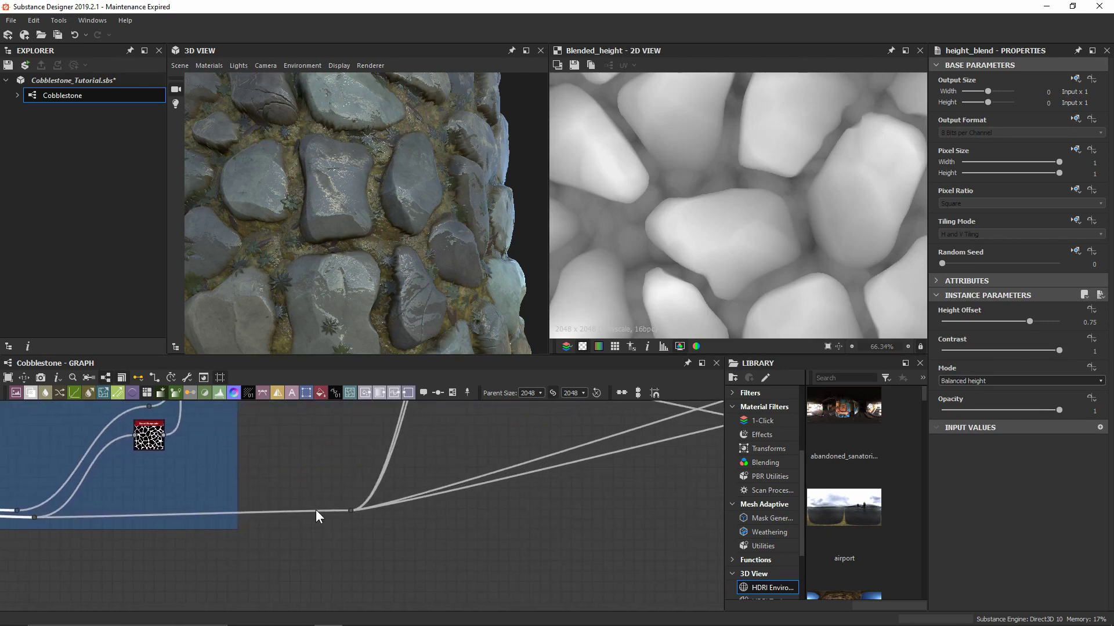
pyautogui.doubleClick(350, 510)
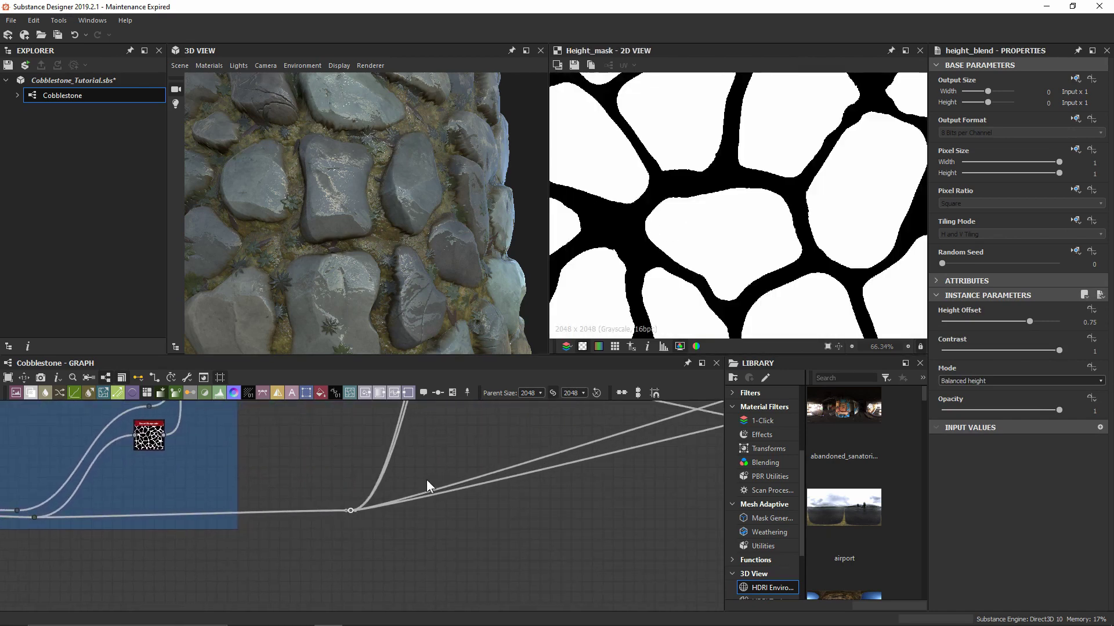
# Connect the height mask from the dot node to the opacity input of the roughness Blend node.
pyautogui.moveTo(355, 510); pyautogui.dragTo(499, 489)
pyautogui.scroll(-4, 478, 473)
pyautogui.scroll(-1, 499, 489)
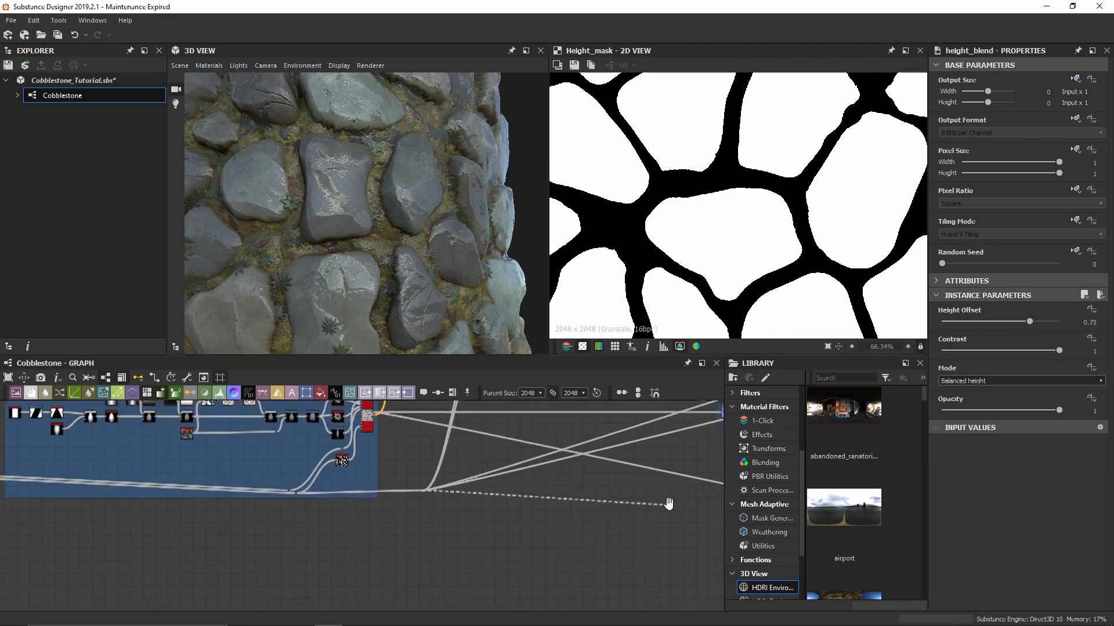
pyautogui.moveTo(667, 505); pyautogui.dragTo(157, 516, button='middle')
pyautogui.scroll(4, 511, 462)
pyautogui.scroll(1, 510, 463)
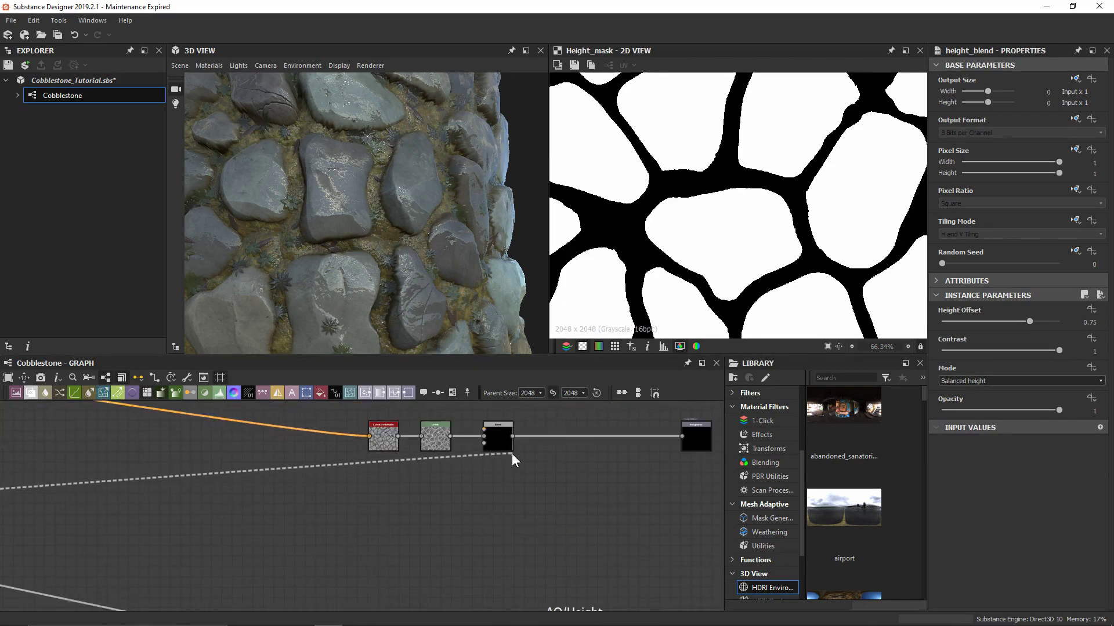
pyautogui.click(490, 448)
# Space out the Blend and Levels nodes, and add a dot node that routes the mask connection beneath Levels.
pyautogui.scroll(2, 485, 460)
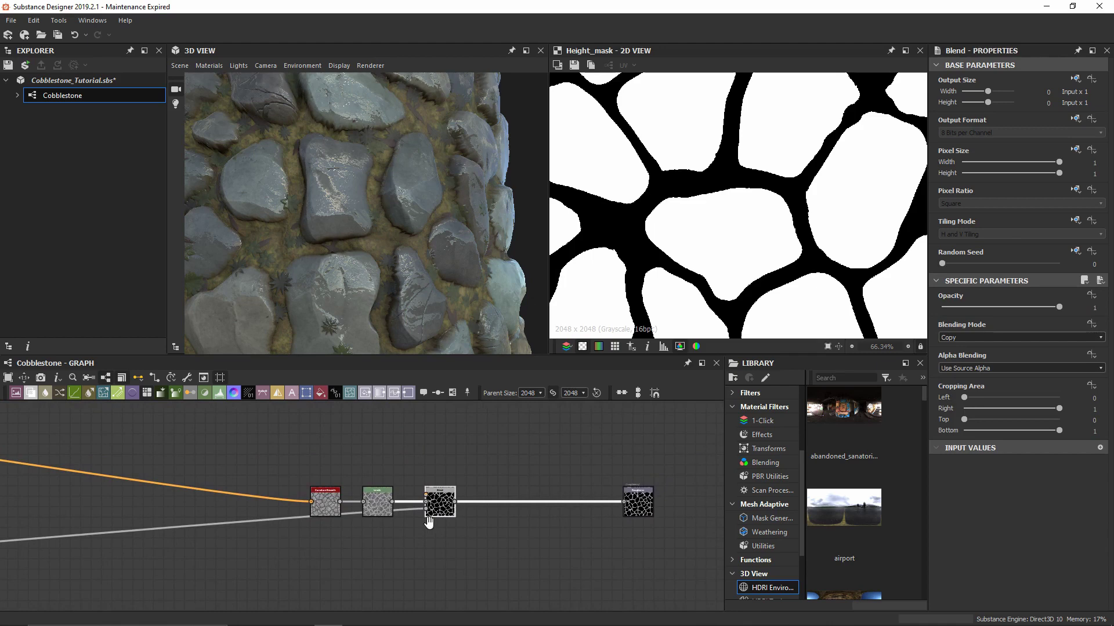
pyautogui.moveTo(441, 515); pyautogui.dragTo(520, 501)
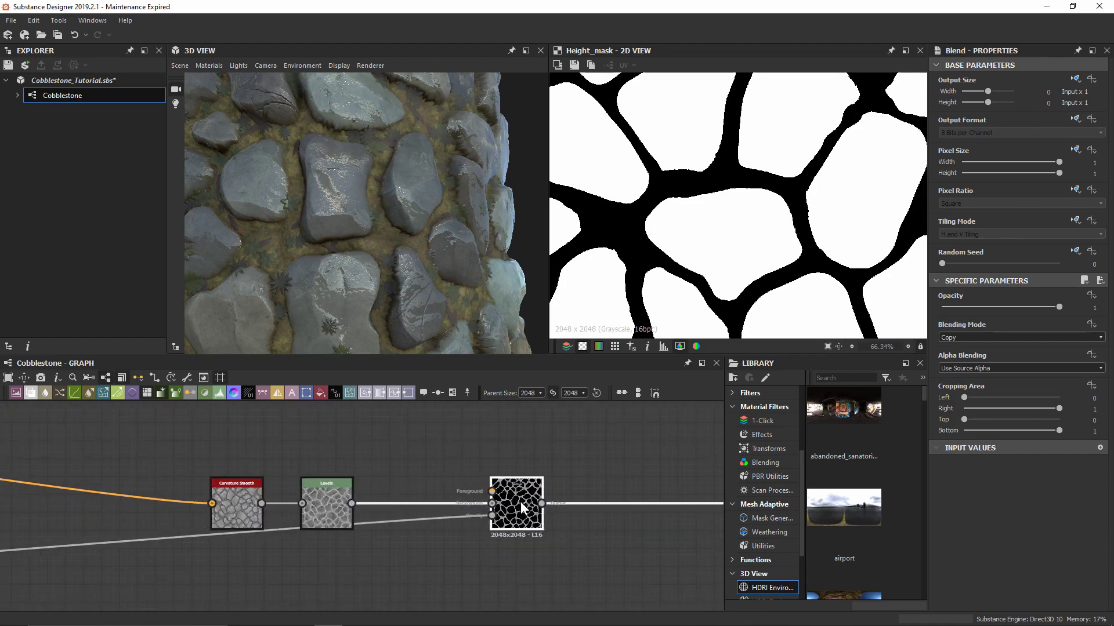
pyautogui.moveTo(318, 508); pyautogui.dragTo(337, 544)
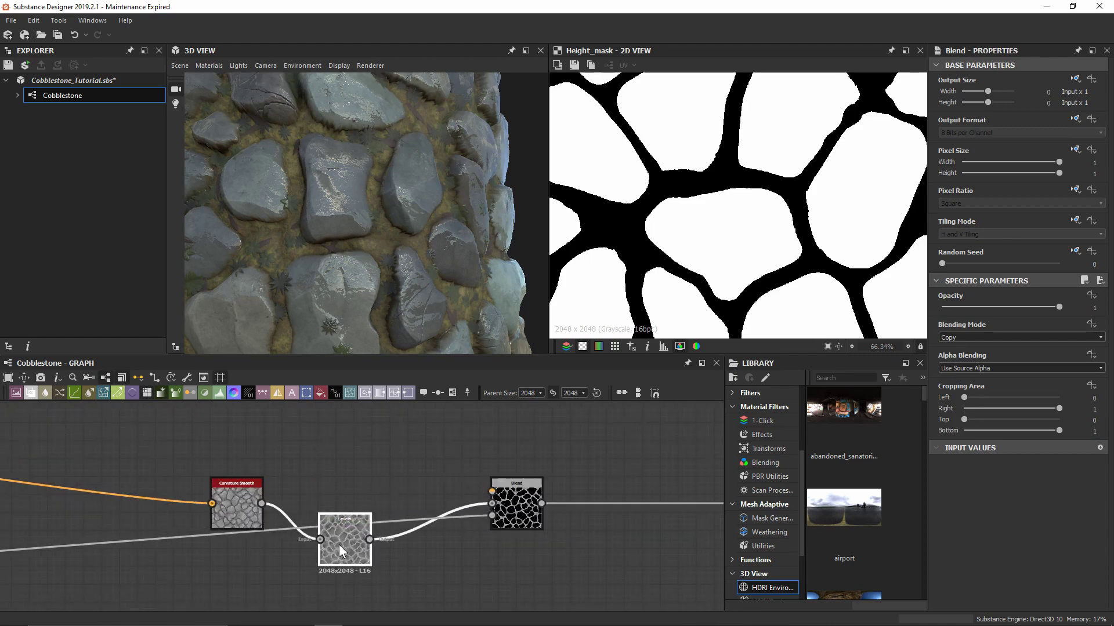
pyautogui.keyDown('alt'); pyautogui.click(185, 537); pyautogui.keyUp('alt')
pyautogui.moveTo(186, 539); pyautogui.dragTo(391, 595)
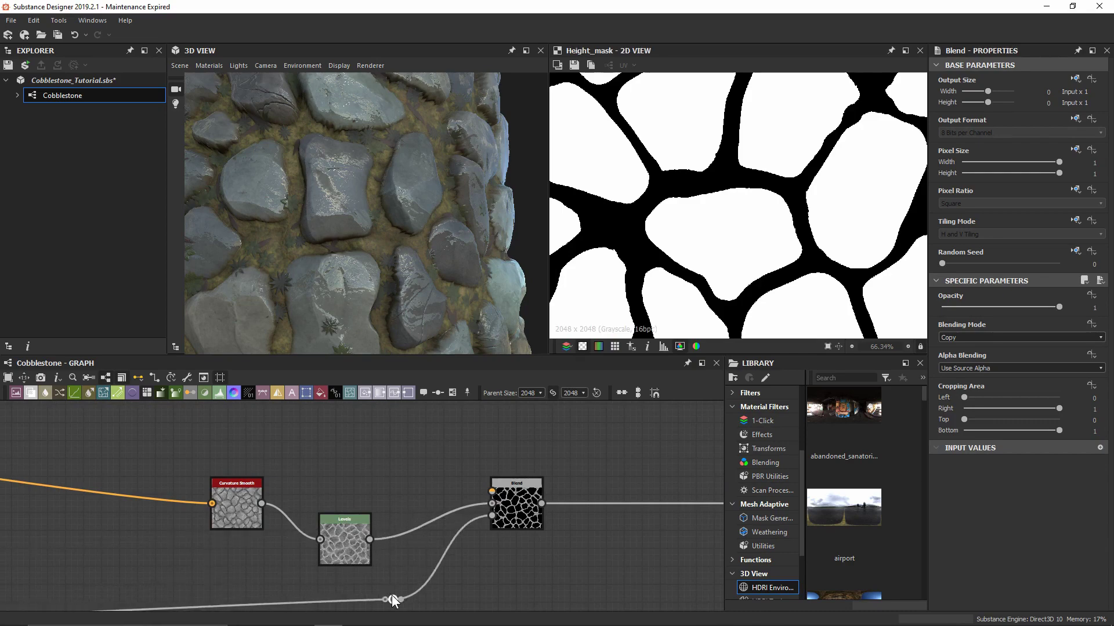
# Duplicate the Levels node, place the copy above the original, and connect it to the Blend node's foreground input.
pyautogui.click(346, 550)
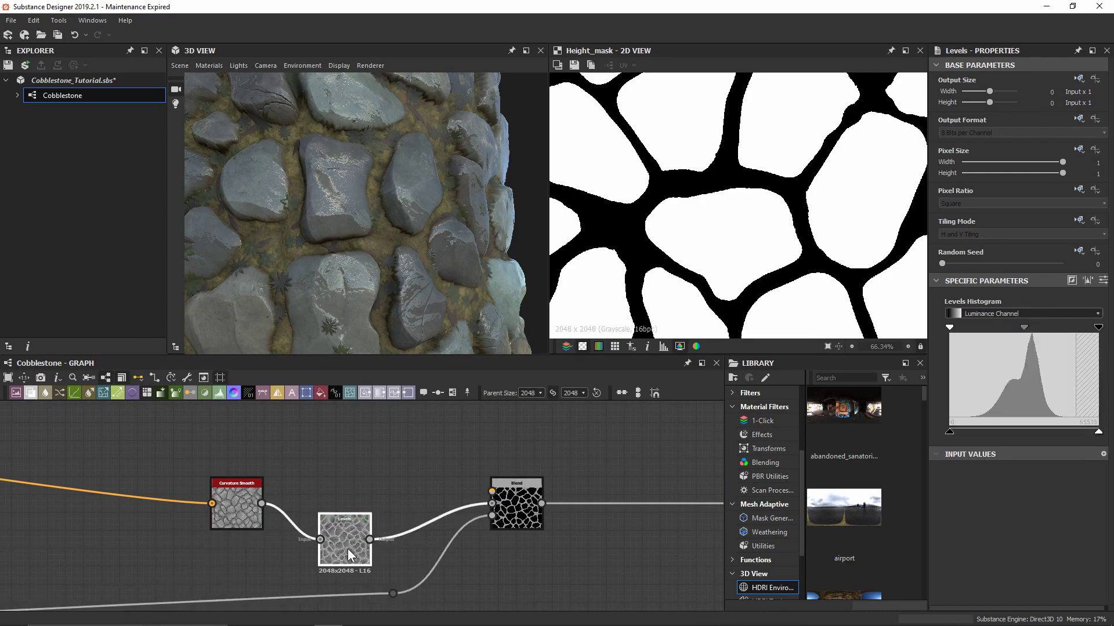
pyautogui.hotkey('ctrl', 'd')
pyautogui.moveTo(347, 549); pyautogui.dragTo(503, 499)
pyautogui.press('space')
pyautogui.click(363, 450)
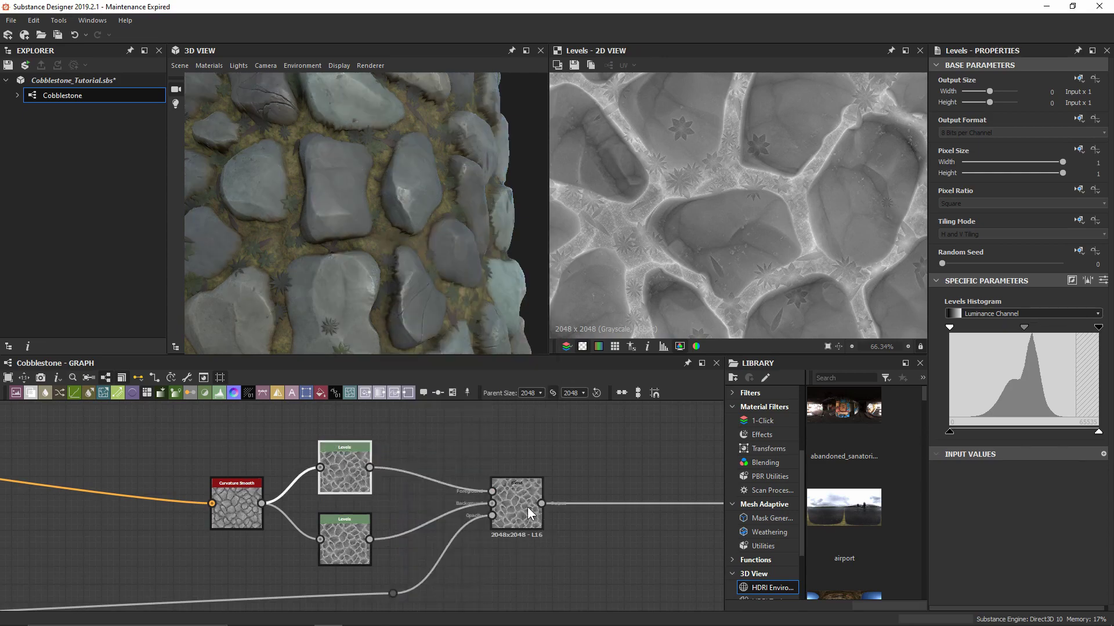
# With Blend previewed, narrow the foreground Levels node's output range from both ends and pull its input white point slightly inward.
pyautogui.doubleClick(527, 507)
pyautogui.click(351, 465)
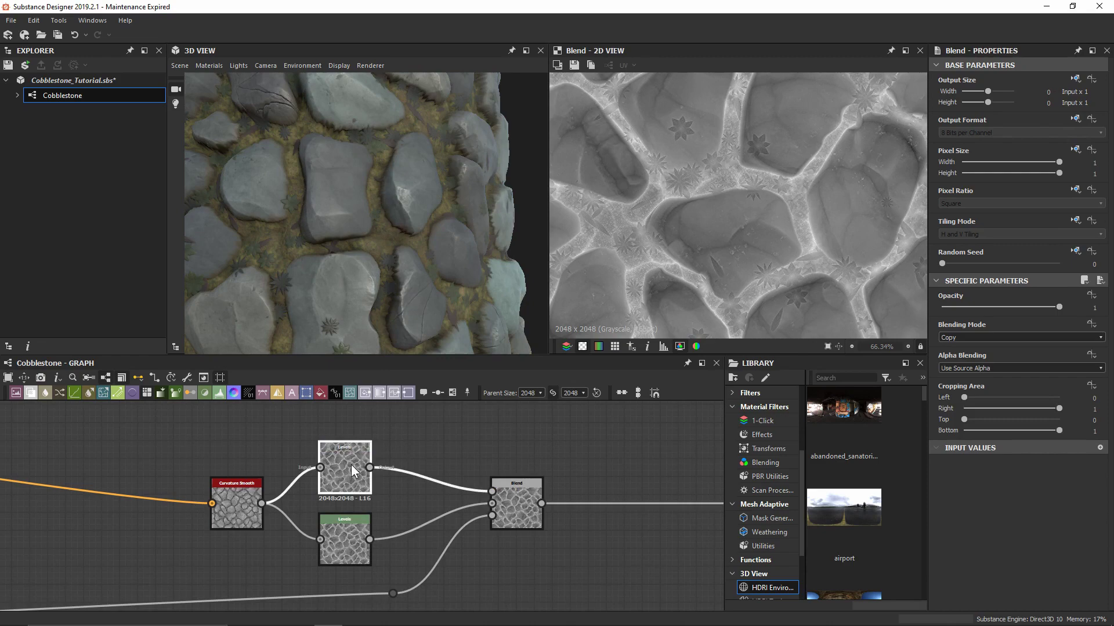
pyautogui.moveTo(1097, 326)
pyautogui.mouseDown()
pyautogui.moveTo(1039, 333)
pyautogui.moveTo(1096, 338)
pyautogui.moveTo(1012, 332)
pyautogui.moveTo(1098, 328)
pyautogui.mouseUp()
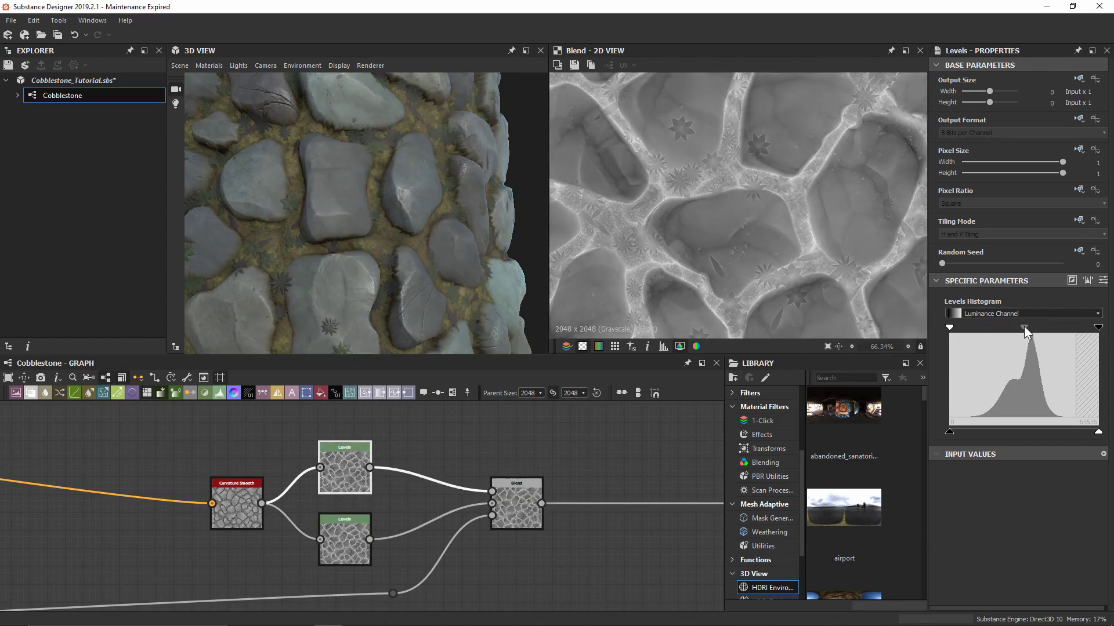
pyautogui.keyDown('shift'); pyautogui.moveTo(246, 238); pyautogui.dragTo(350, 229, button='right'); pyautogui.keyUp('shift')
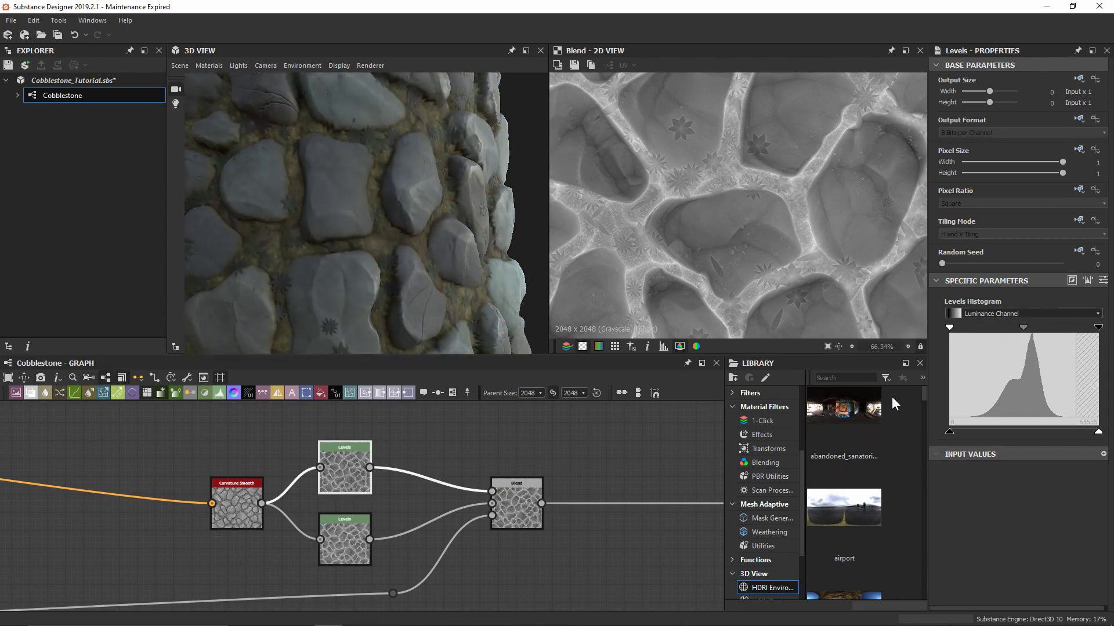
pyautogui.moveTo(950, 434); pyautogui.dragTo(963, 432)
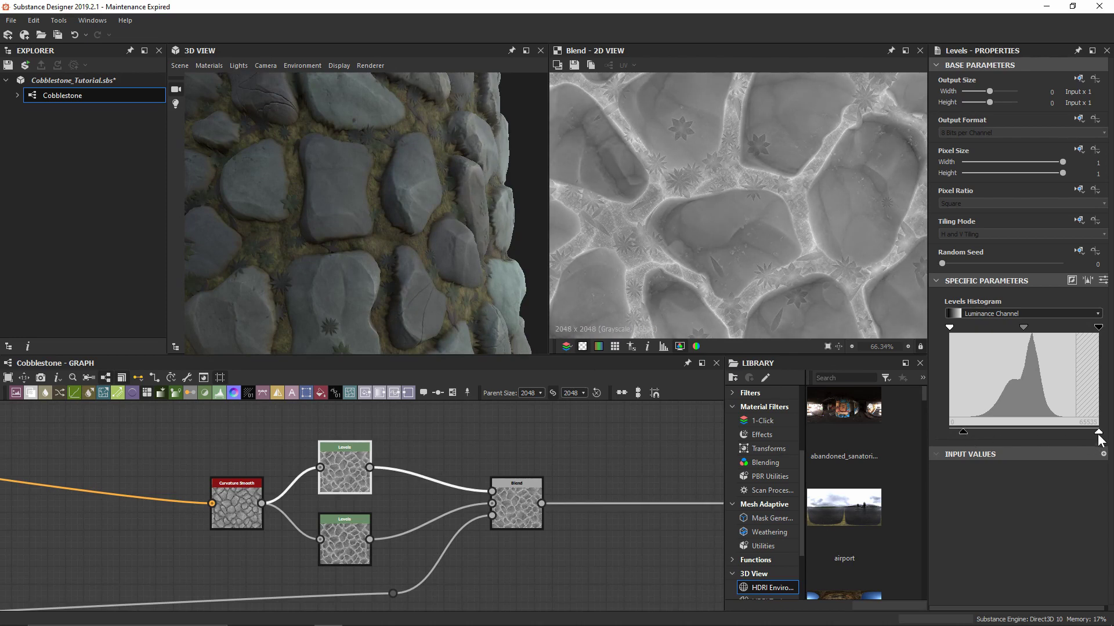
pyautogui.moveTo(1098, 432); pyautogui.dragTo(1043, 435)
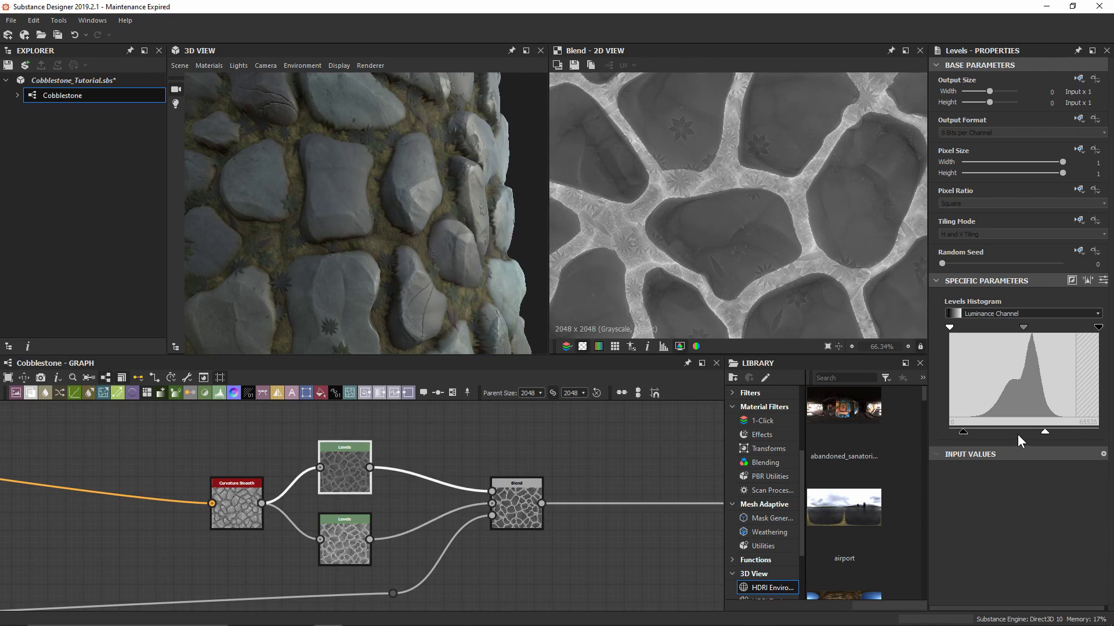
pyautogui.moveTo(966, 431); pyautogui.dragTo(976, 430)
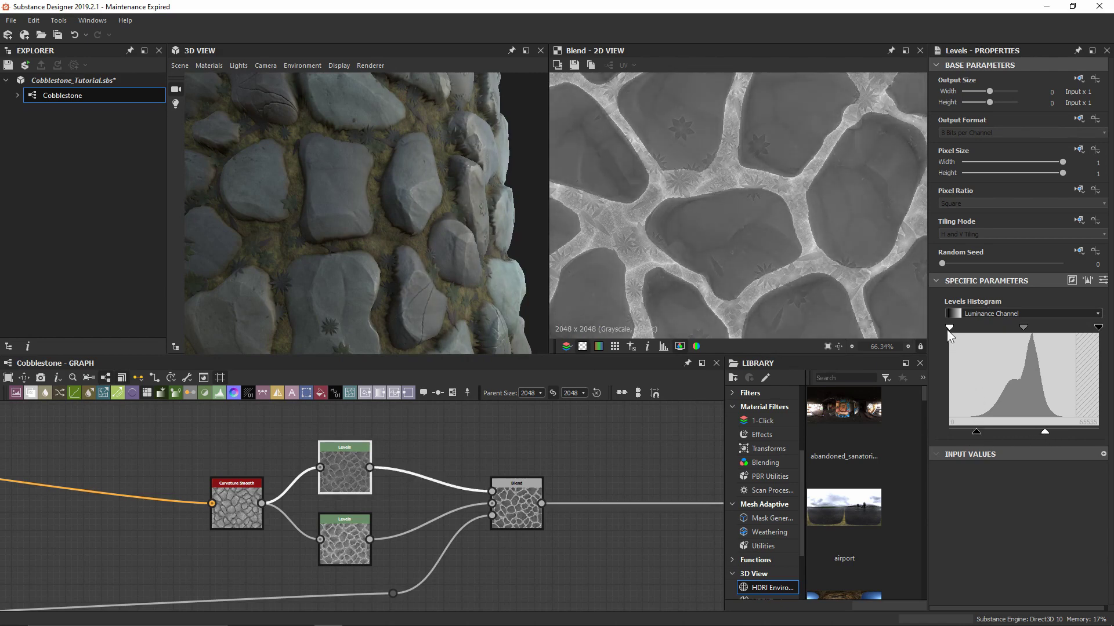
pyautogui.moveTo(949, 328); pyautogui.dragTo(965, 328)
pyautogui.scroll(3, 431, 274)
pyautogui.moveTo(432, 274); pyautogui.dragTo(381, 283)
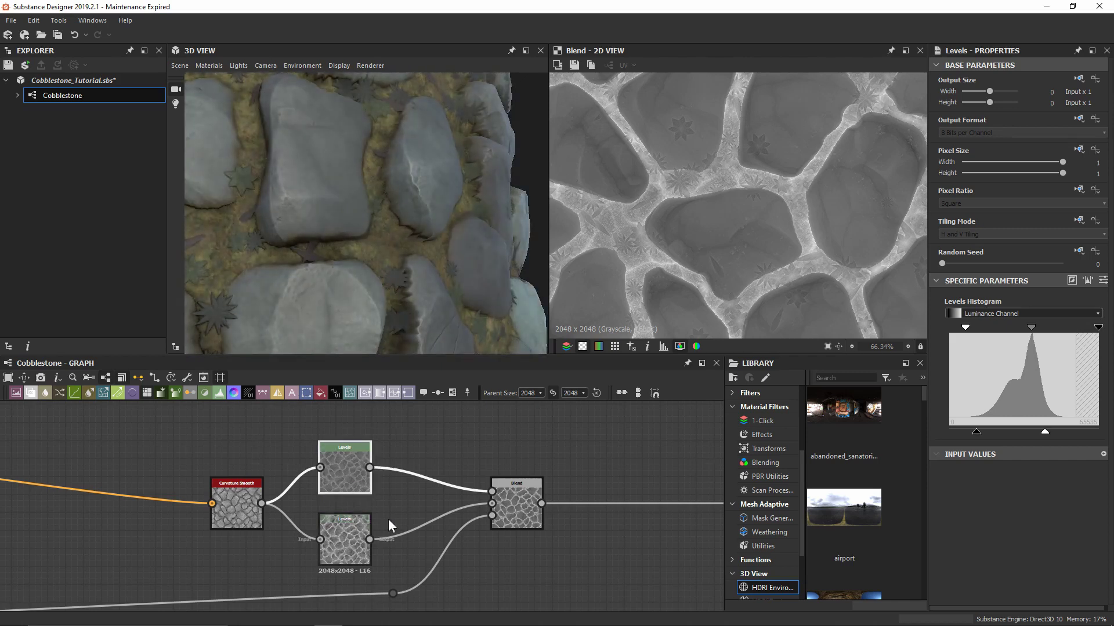
# Increase the background Levels node's contrast by pulling its inverted input black and white points inward.
pyautogui.click(341, 542)
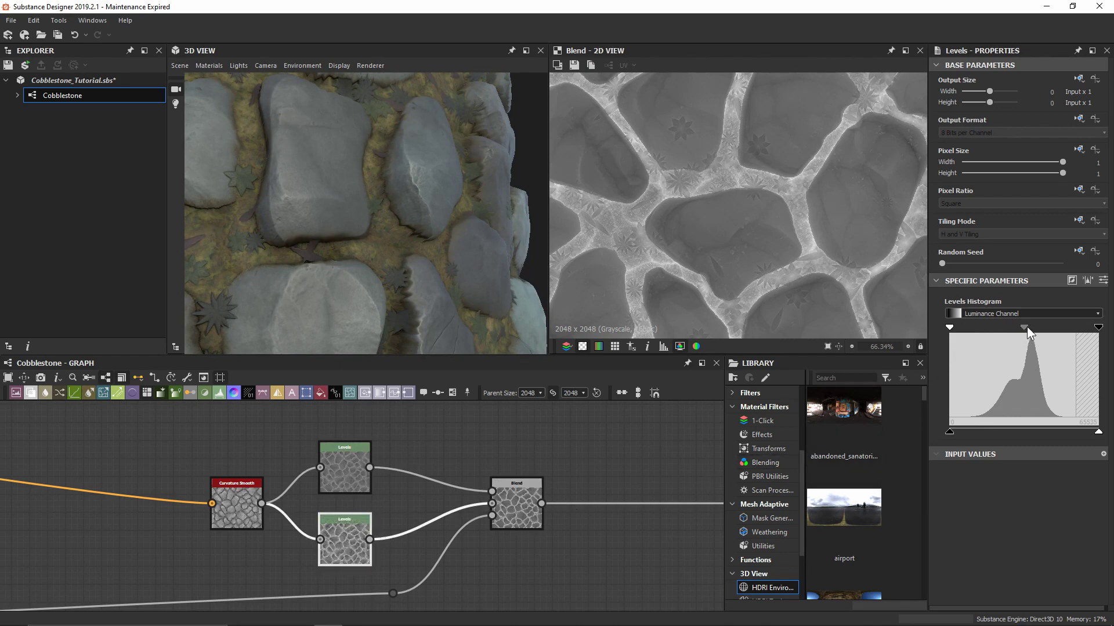
pyautogui.moveTo(1098, 328); pyautogui.dragTo(1070, 328)
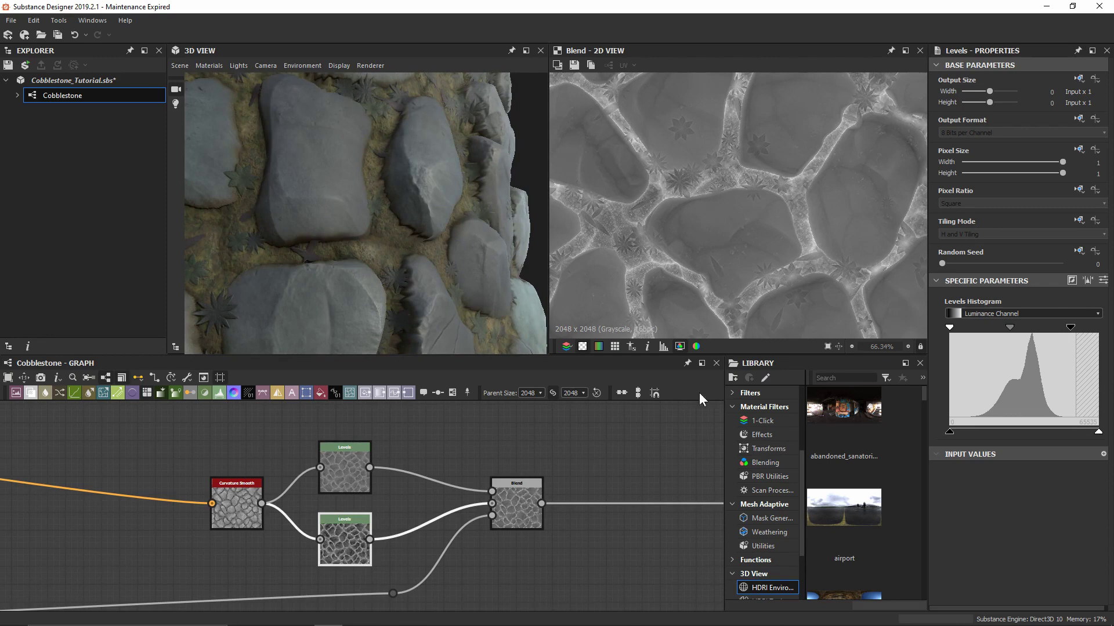
pyautogui.moveTo(949, 328); pyautogui.dragTo(1016, 328)
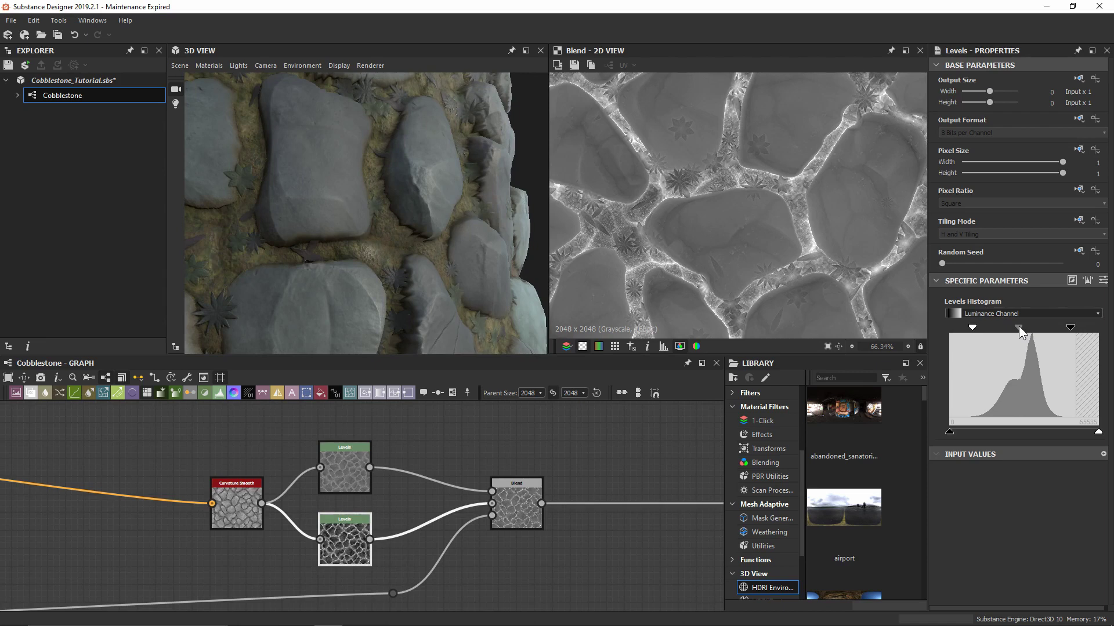
pyautogui.scroll(4, 632, 290)
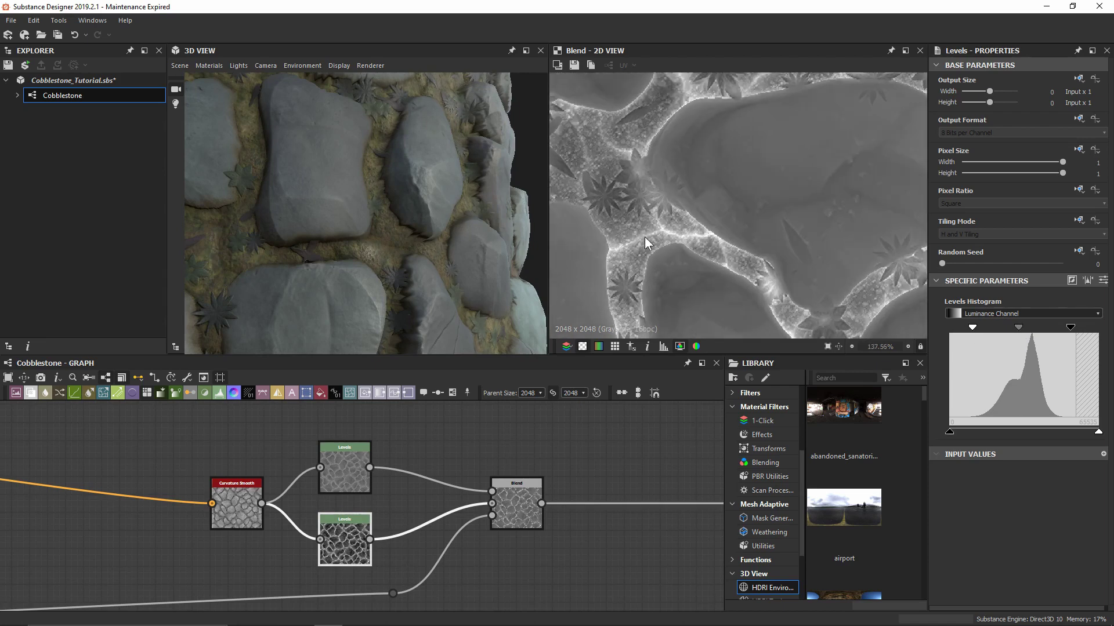
pyautogui.moveTo(651, 183); pyautogui.dragTo(657, 250, button='middle')
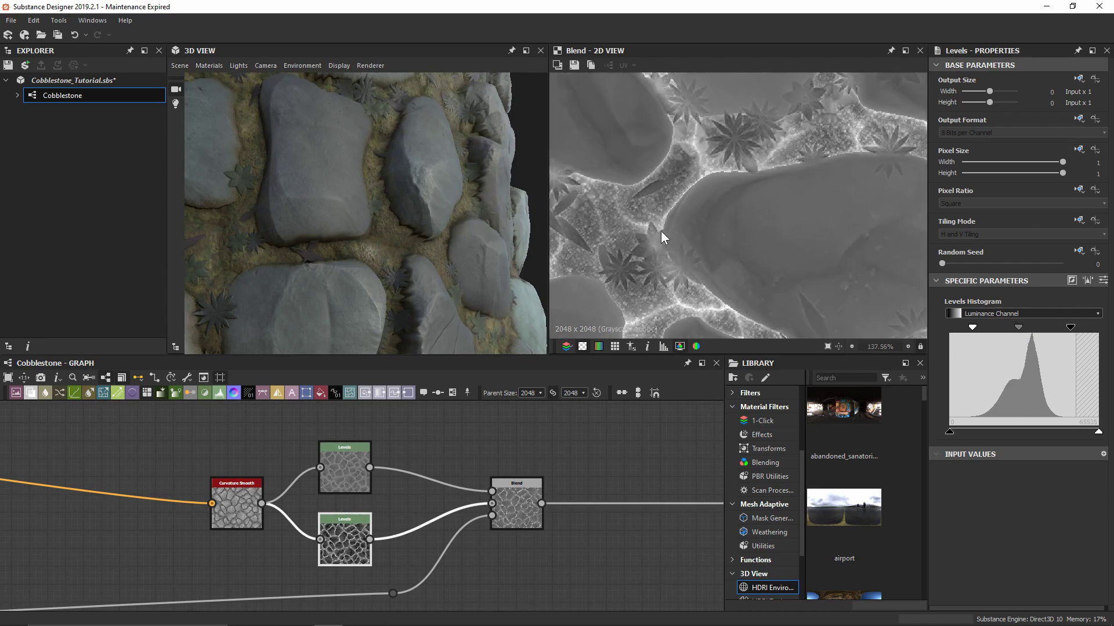
pyautogui.moveTo(596, 212)
pyautogui.mouseDown(button='middle')
pyautogui.moveTo(614, 266)
pyautogui.moveTo(631, 263)
pyautogui.mouseUp(button='middle')
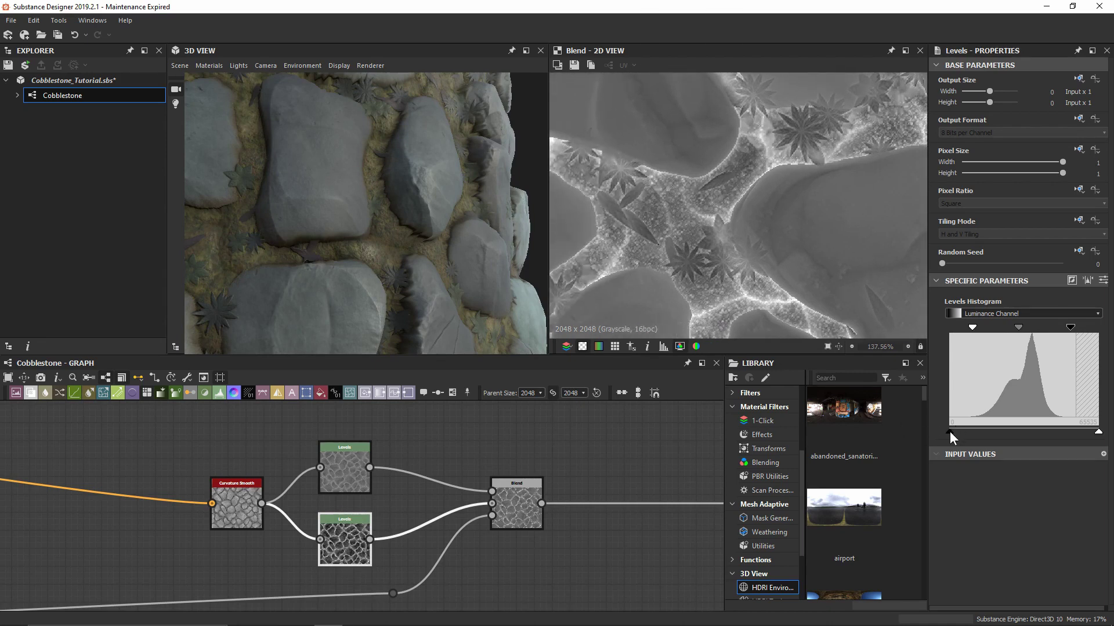
# Compress the background Levels node's output range by raising its output black and lowering its output white.
pyautogui.moveTo(949, 432); pyautogui.dragTo(966, 430)
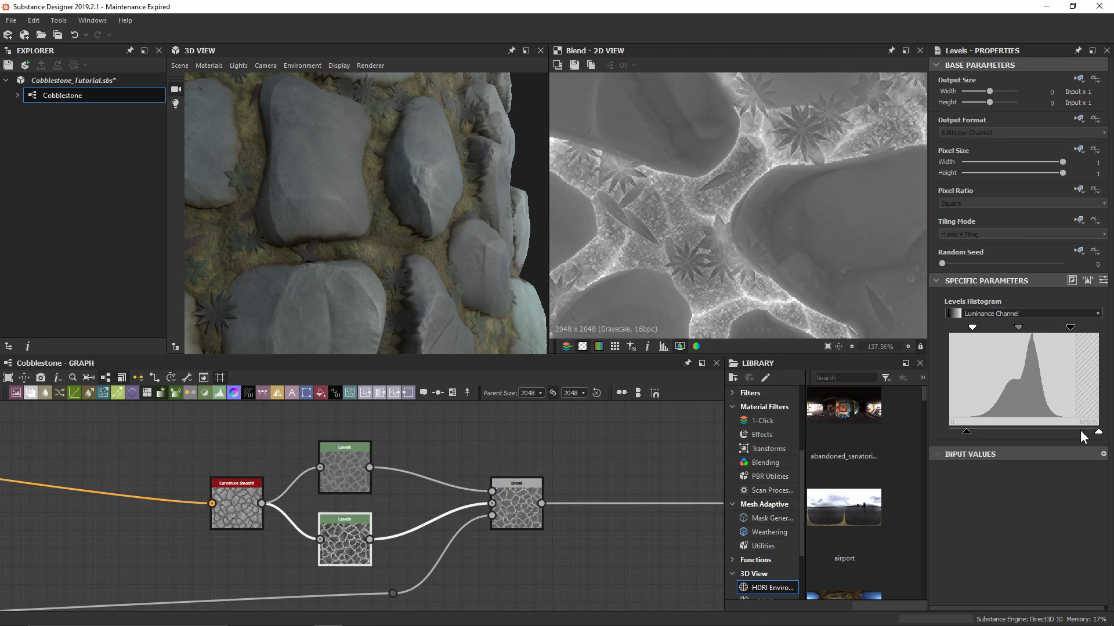
pyautogui.moveTo(1098, 431); pyautogui.dragTo(1059, 428)
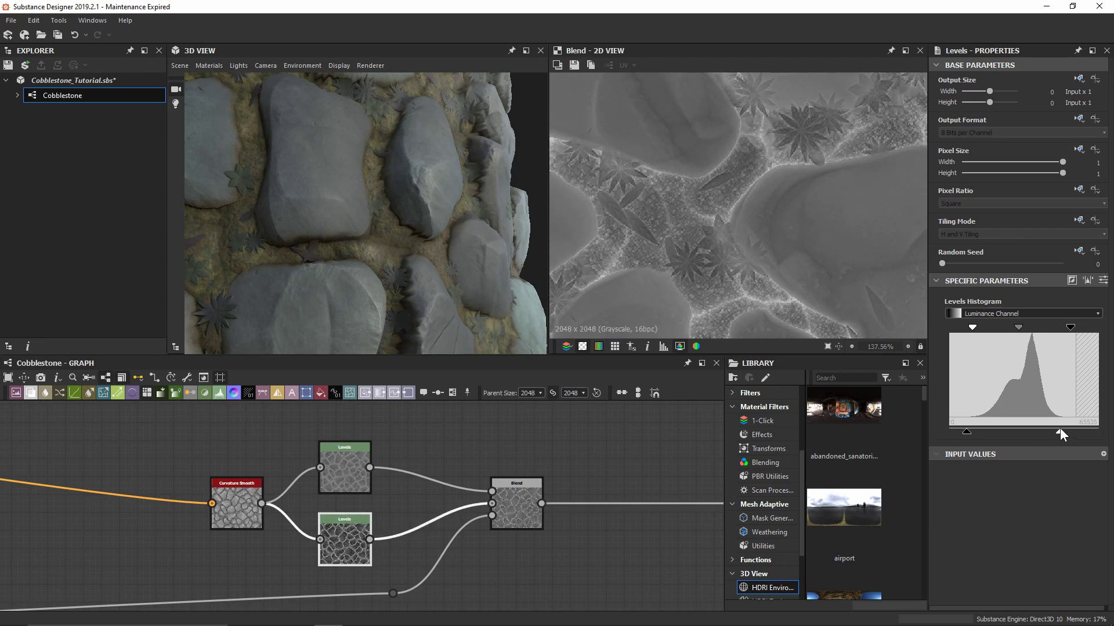
pyautogui.moveTo(968, 430); pyautogui.dragTo(972, 430)
# Examine the blended roughness map, the stones and foliage in 3D, and the Curvature Smooth node's image.
pyautogui.scroll(-3, 667, 216)
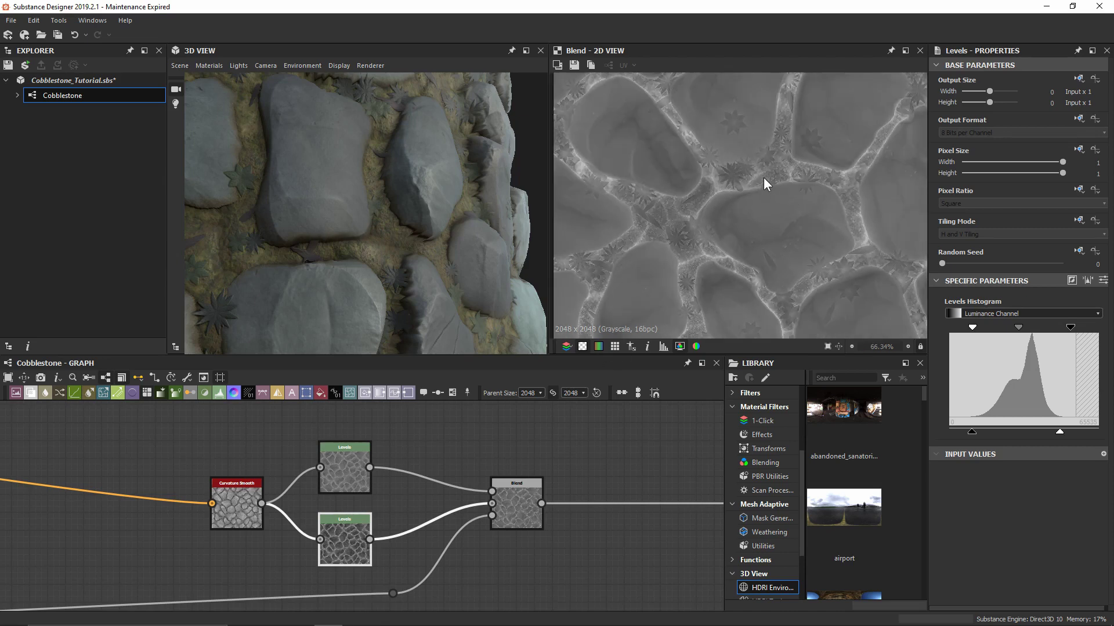
pyautogui.moveTo(763, 177); pyautogui.dragTo(708, 242, button='middle')
pyautogui.scroll(-2, 730, 214)
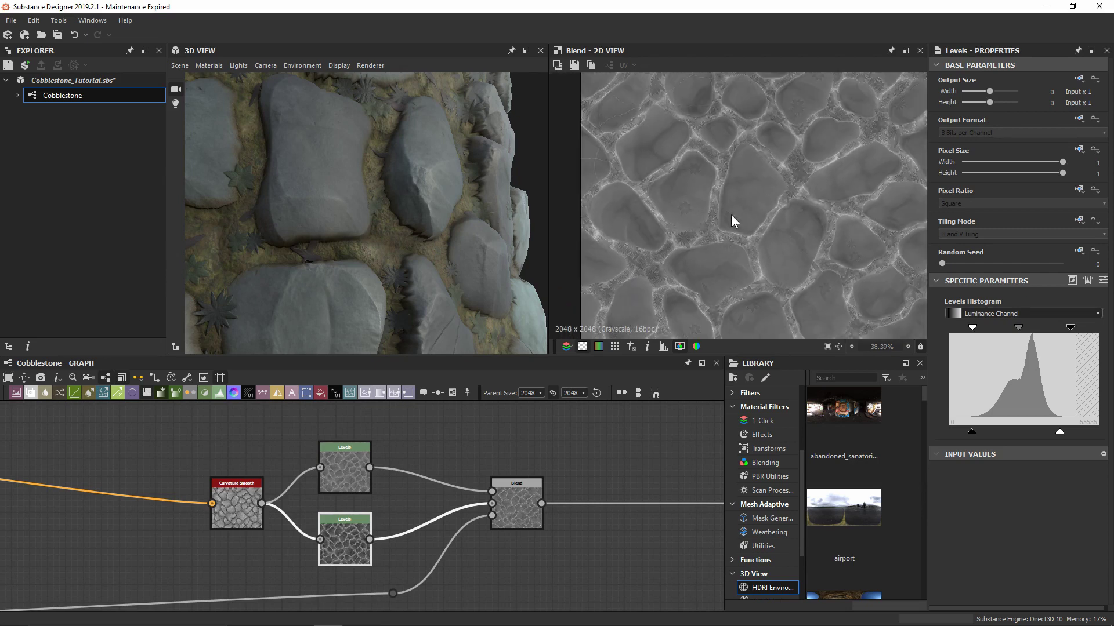
pyautogui.moveTo(766, 218); pyautogui.dragTo(725, 247, button='middle')
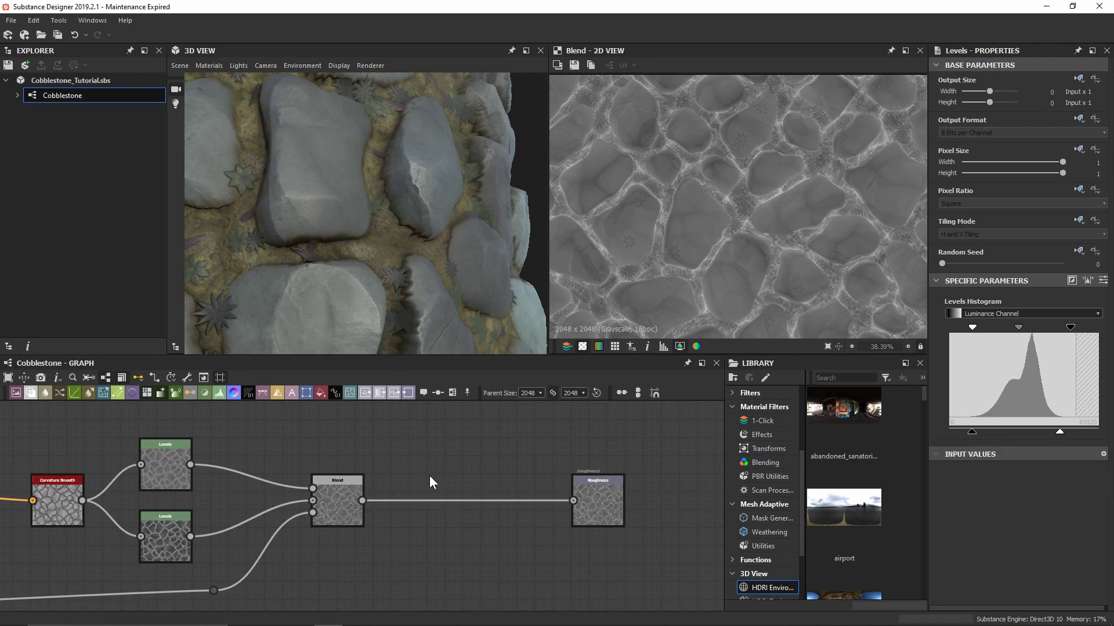
pyautogui.moveTo(303, 270); pyautogui.dragTo(293, 108)
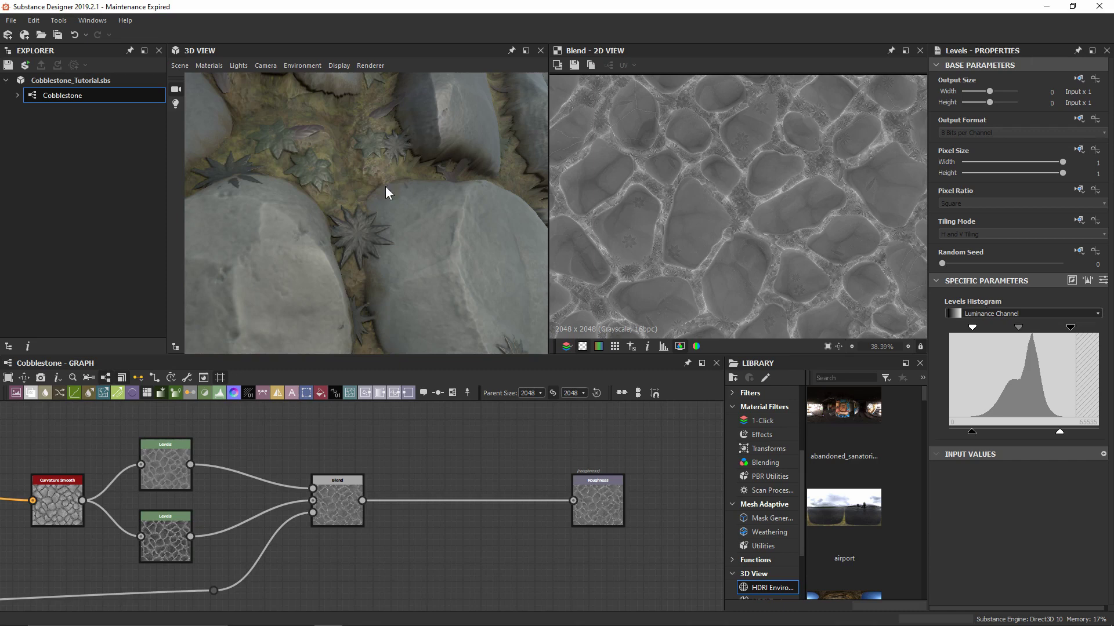
pyautogui.moveTo(404, 211); pyautogui.dragTo(406, 234)
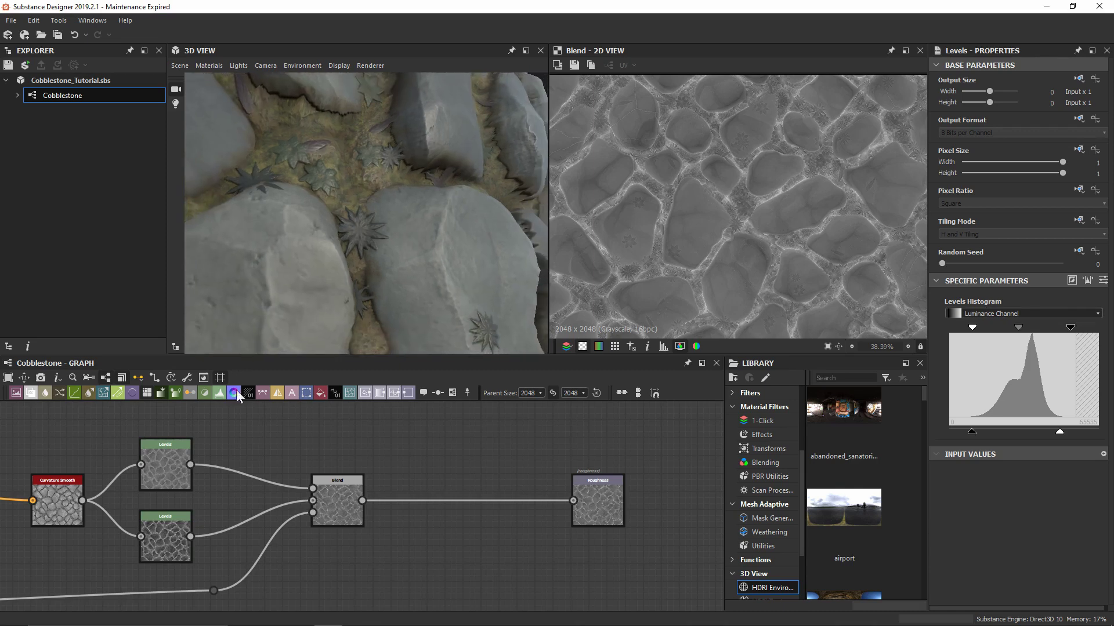
pyautogui.doubleClick(68, 509)
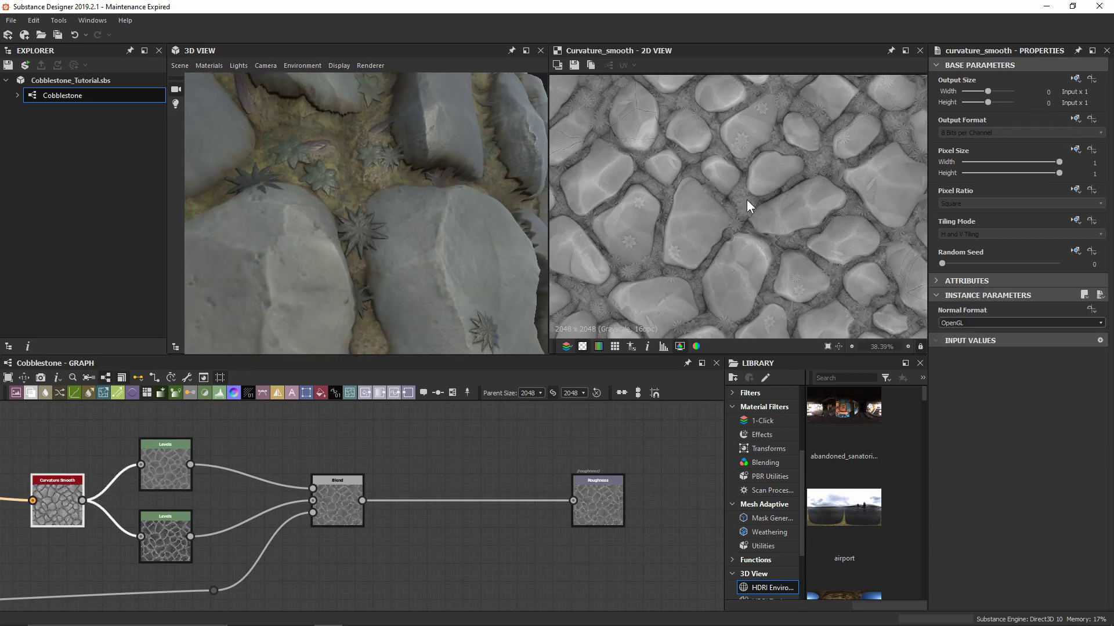
# Move the Roughness output node farther from Blend to make room for more nodes.
pyautogui.scroll(-3, 563, 559)
pyautogui.moveTo(601, 512); pyautogui.dragTo(399, 508, button='middle')
pyautogui.click(389, 519)
pyautogui.moveTo(390, 520); pyautogui.dragTo(599, 520)
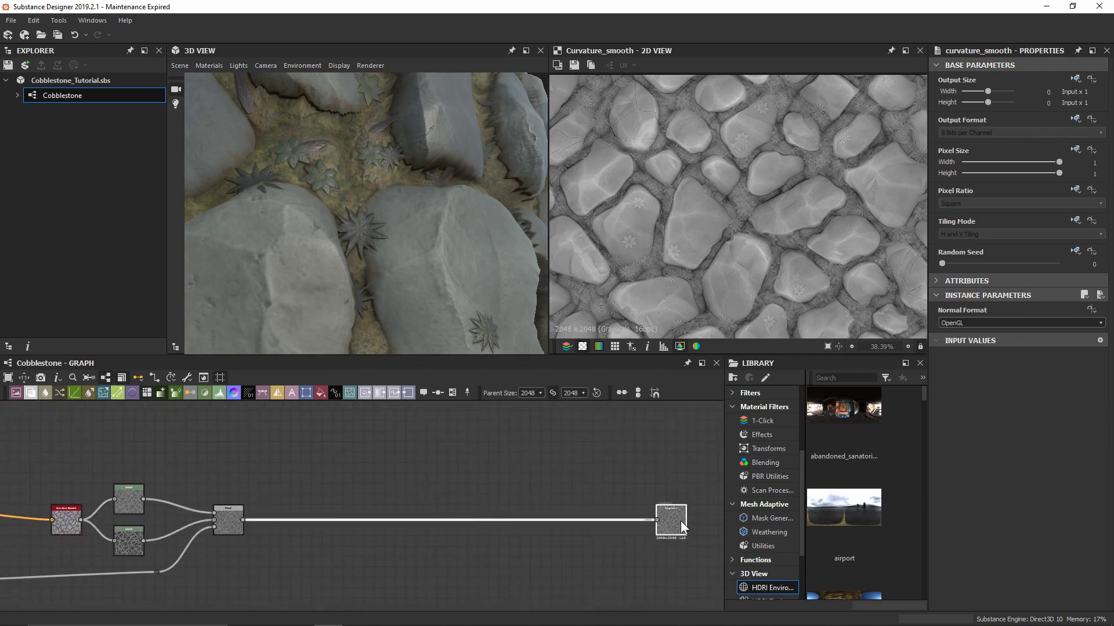
# Insert three Blend nodes in a row between the existing roughness Blend and the Roughness output.
pyautogui.moveTo(686, 521); pyautogui.dragTo(685, 521)
pyautogui.scroll(-3, 378, 476)
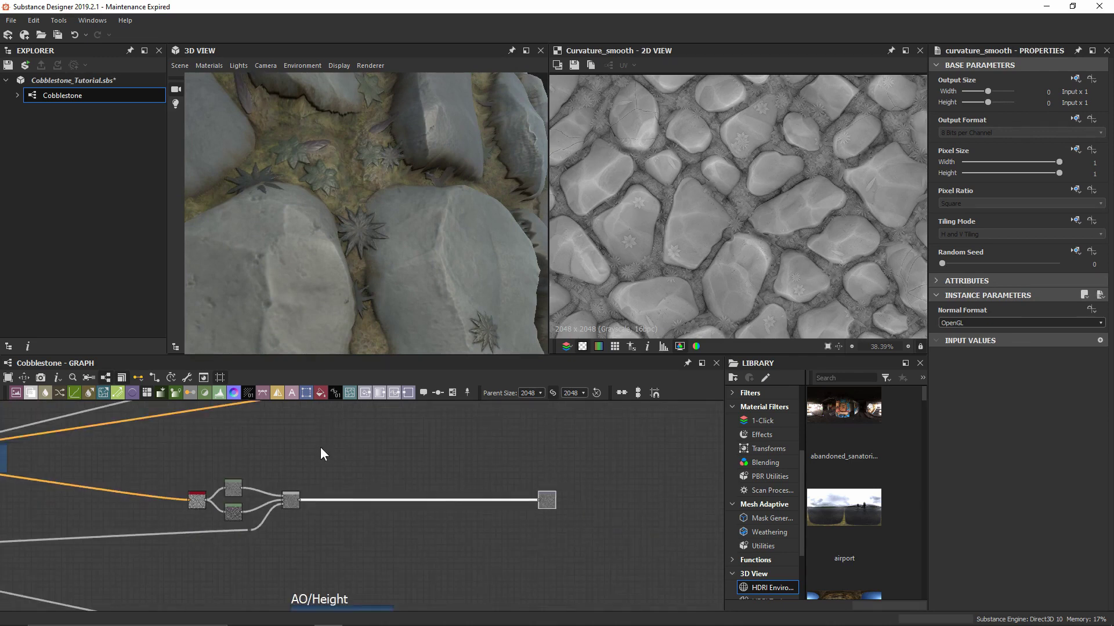
pyautogui.moveTo(321, 447); pyautogui.dragTo(308, 582, button='middle')
pyautogui.scroll(-2, 440, 554)
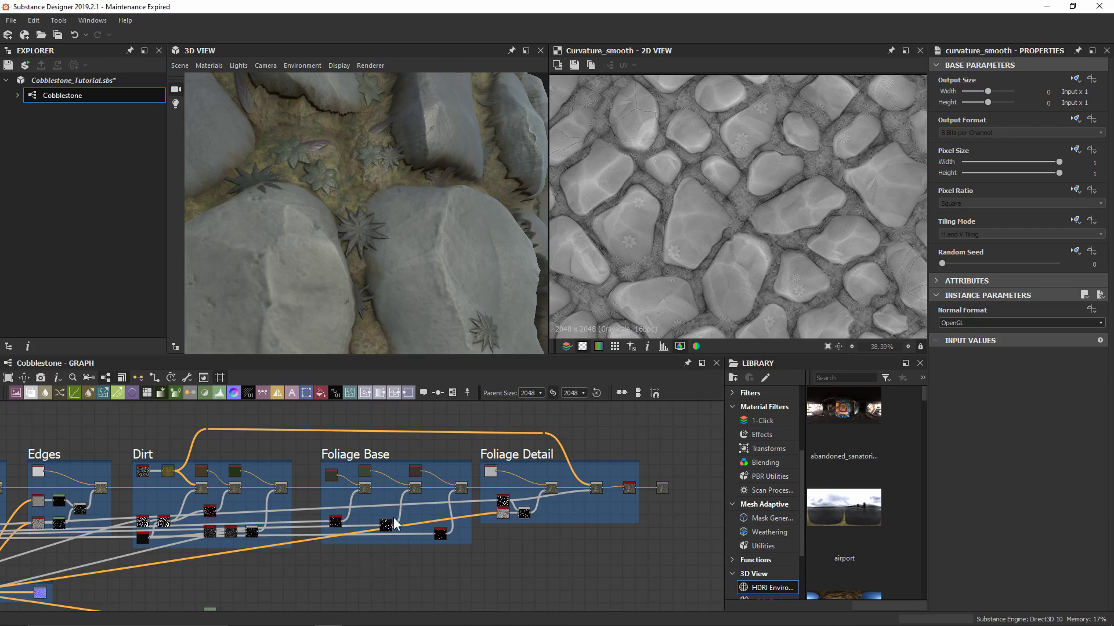
pyautogui.moveTo(404, 500); pyautogui.dragTo(465, 410, button='middle')
pyautogui.scroll(3, 380, 496)
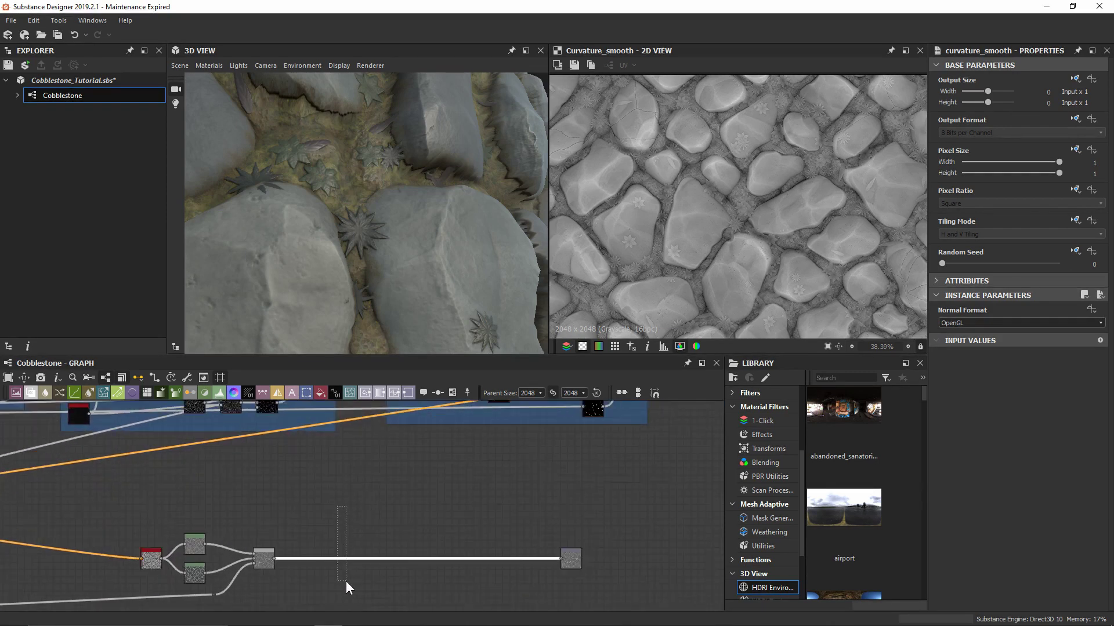
pyautogui.press('space')
pyautogui.write('b')
pyautogui.press('Return')
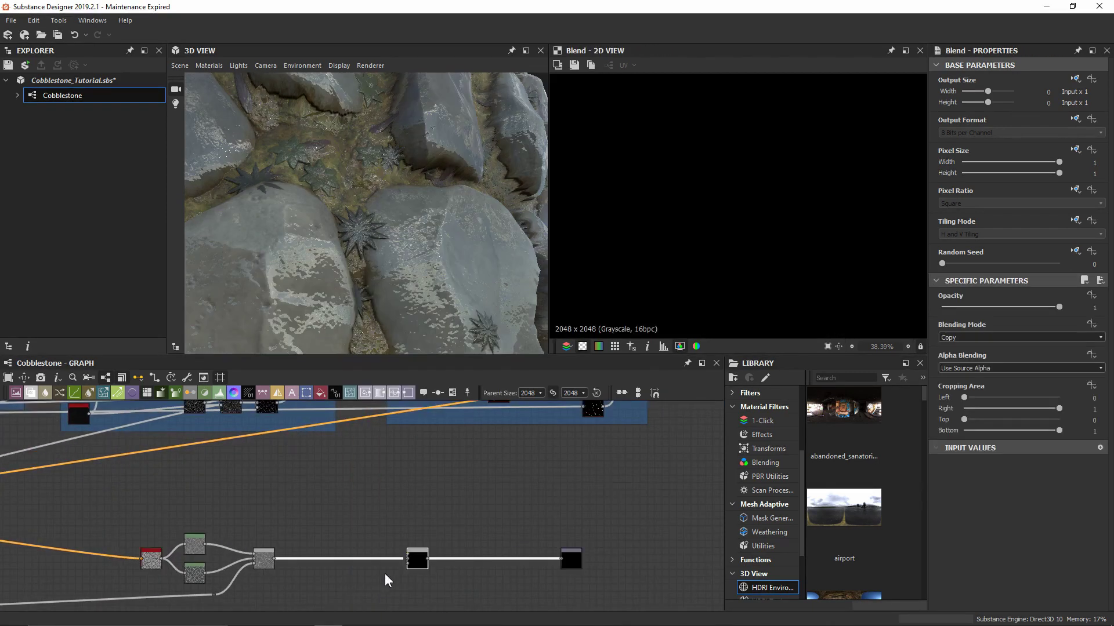
pyautogui.moveTo(412, 564); pyautogui.dragTo(341, 565)
pyautogui.click(431, 560)
pyautogui.press('space')
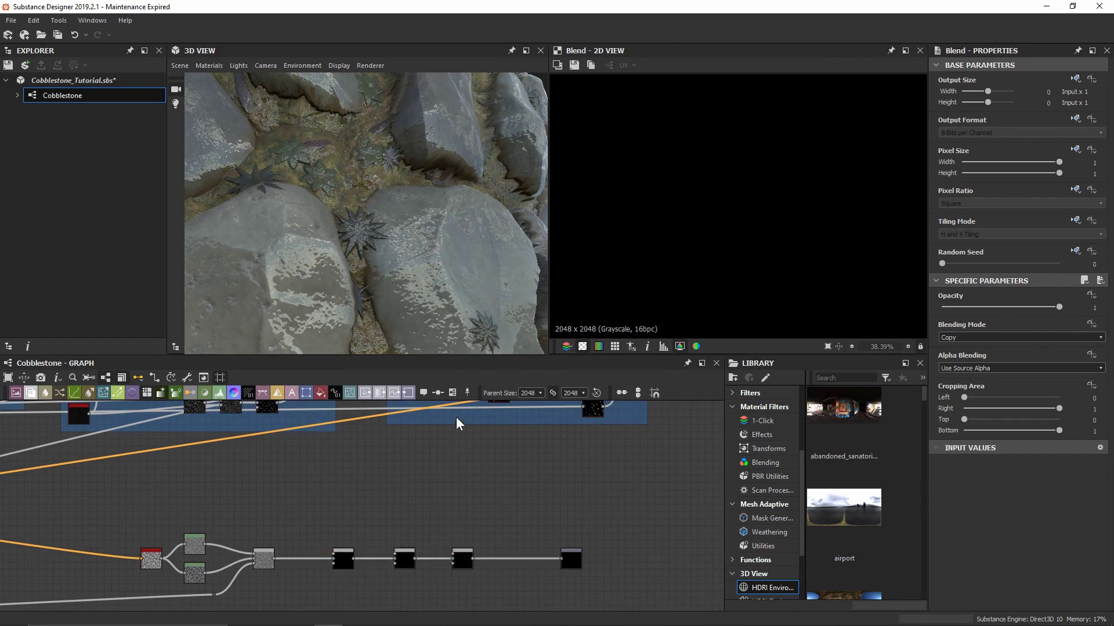
# Connect the first Foliage Base Histogram Select mask to the opacity input of the first new Blend.
pyautogui.moveTo(456, 422); pyautogui.dragTo(439, 515, button='middle')
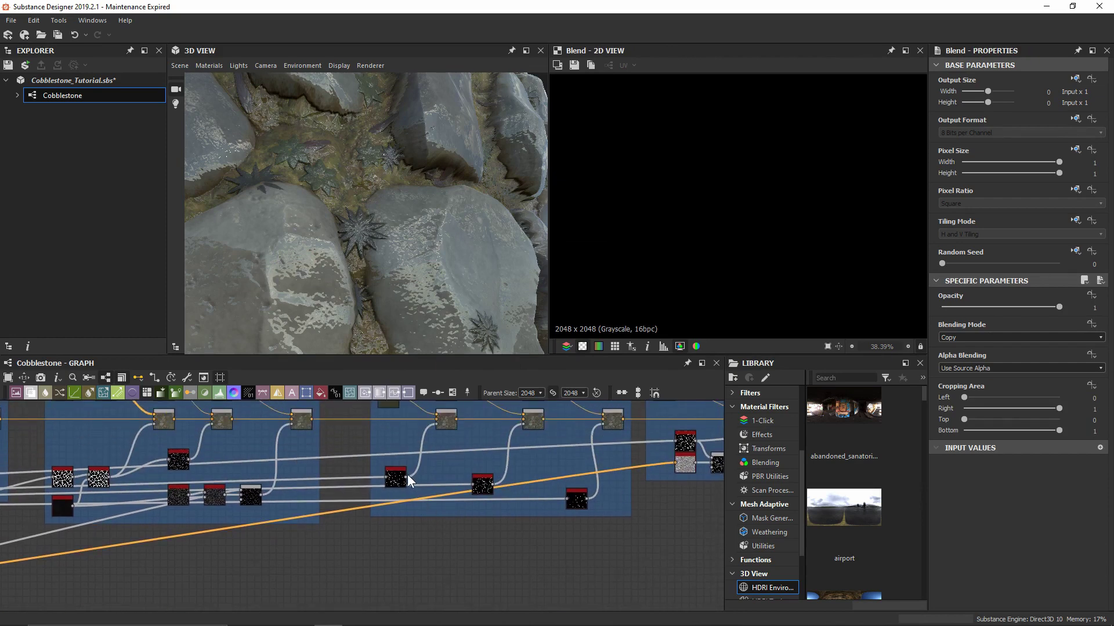
pyautogui.doubleClick(402, 478)
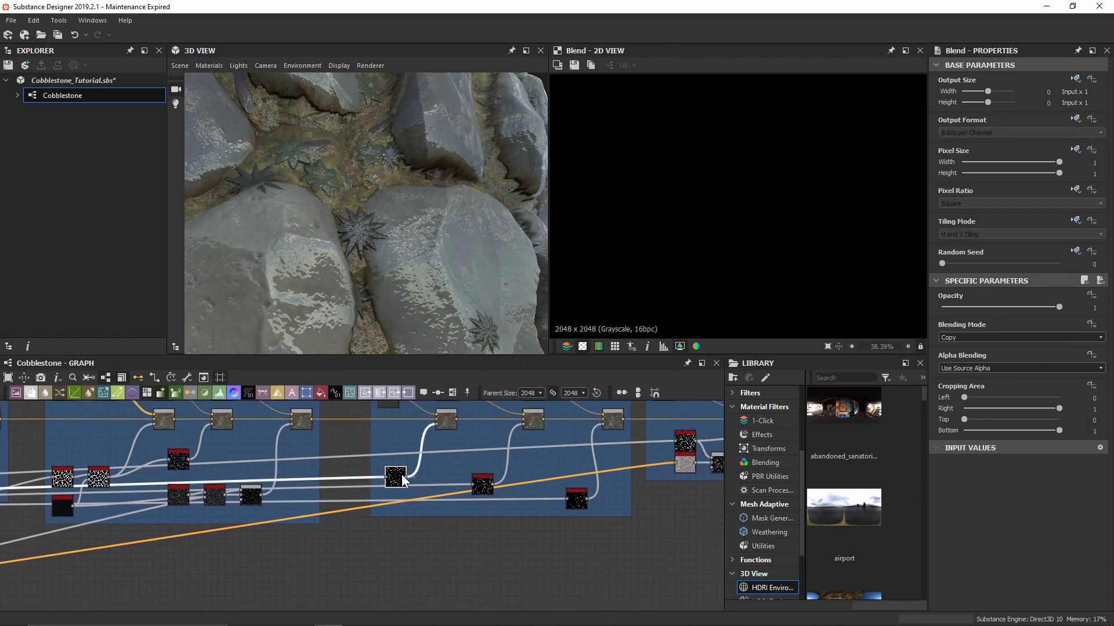
pyautogui.click(407, 478)
pyautogui.moveTo(400, 556); pyautogui.dragTo(444, 401, button='middle')
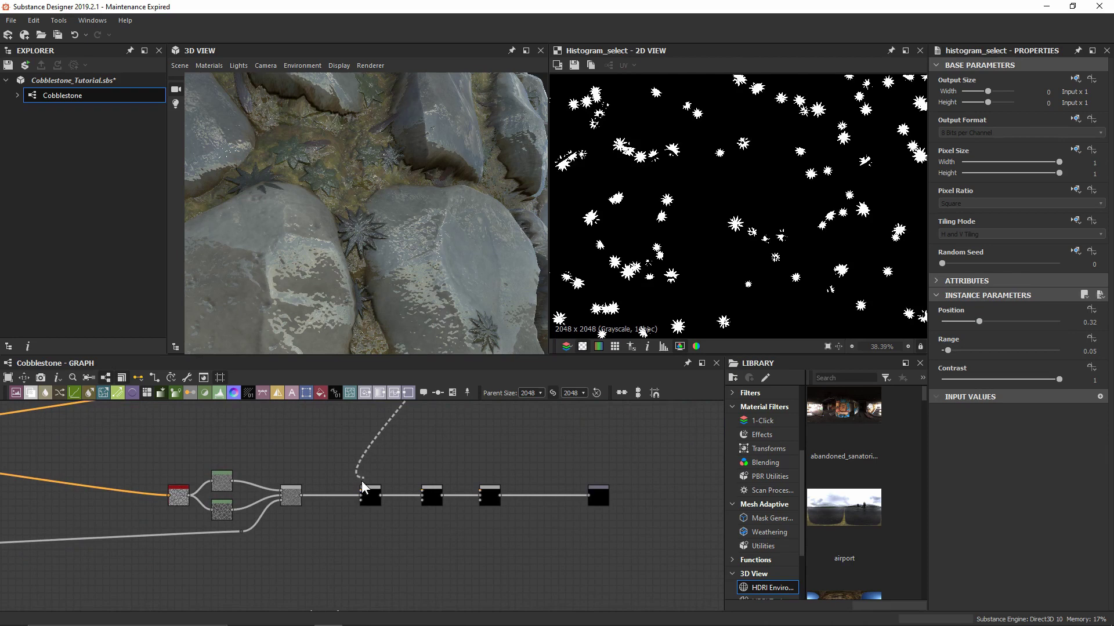
pyautogui.click(360, 499)
# Connect the other two Foliage Base masks to the opacity inputs of the second and third new Blends, and preview the last Blend.
pyautogui.moveTo(468, 438)
pyautogui.mouseDown(button='middle')
pyautogui.moveTo(428, 565)
pyautogui.moveTo(463, 459)
pyautogui.mouseUp(button='middle')
pyautogui.click(499, 458)
pyautogui.click(418, 544)
pyautogui.moveTo(549, 468); pyautogui.dragTo(510, 449, button='middle')
pyautogui.click(553, 475)
pyautogui.click(469, 529)
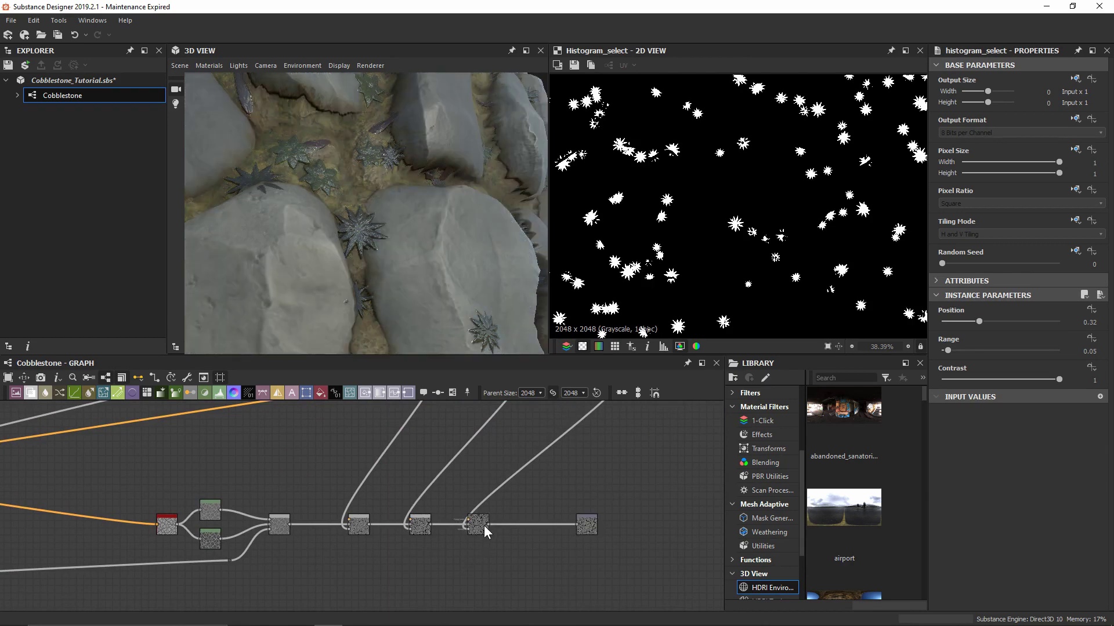
pyautogui.click(484, 526)
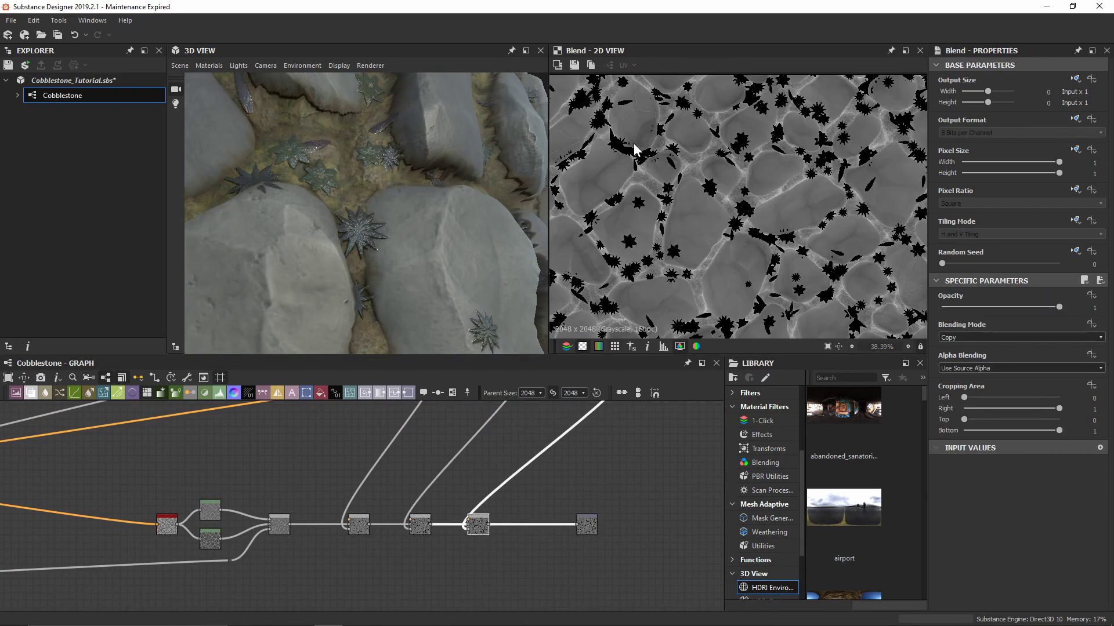
pyautogui.scroll(4, 636, 157)
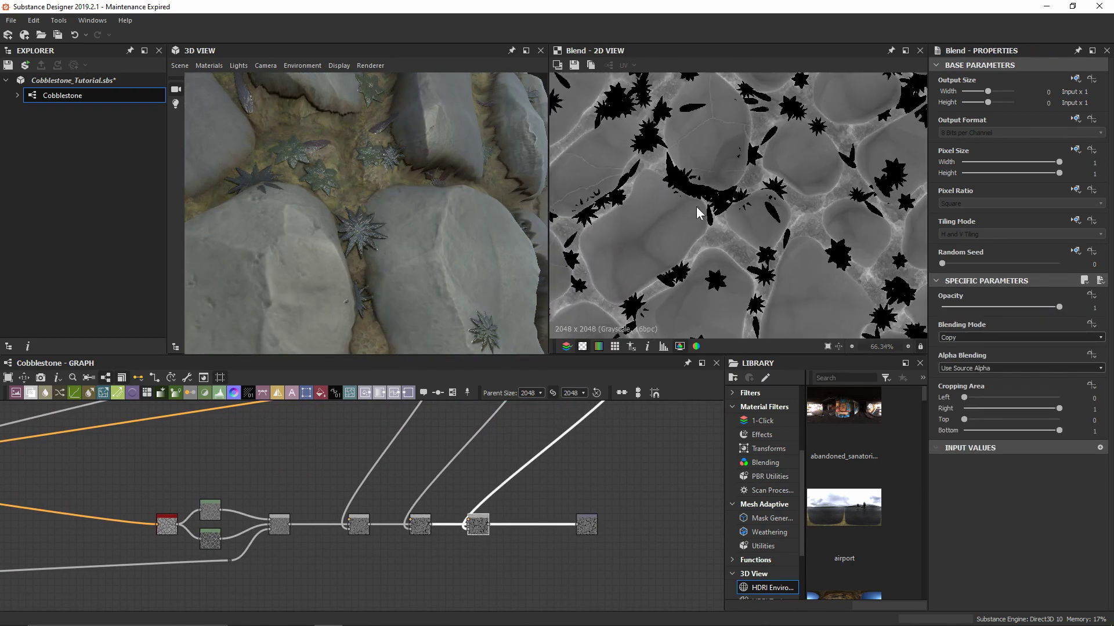
pyautogui.moveTo(382, 269)
pyautogui.keyDown('ctrl'); pyautogui.keyDown('shift'); pyautogui.mouseDown(button='right')
pyautogui.moveTo(442, 240)
pyautogui.moveTo(349, 267)
pyautogui.moveTo(426, 250)
pyautogui.moveTo(389, 254)
pyautogui.mouseUp(button='right'); pyautogui.keyUp('shift'); pyautogui.keyUp('ctrl')
pyautogui.scroll(4, 166, 524)
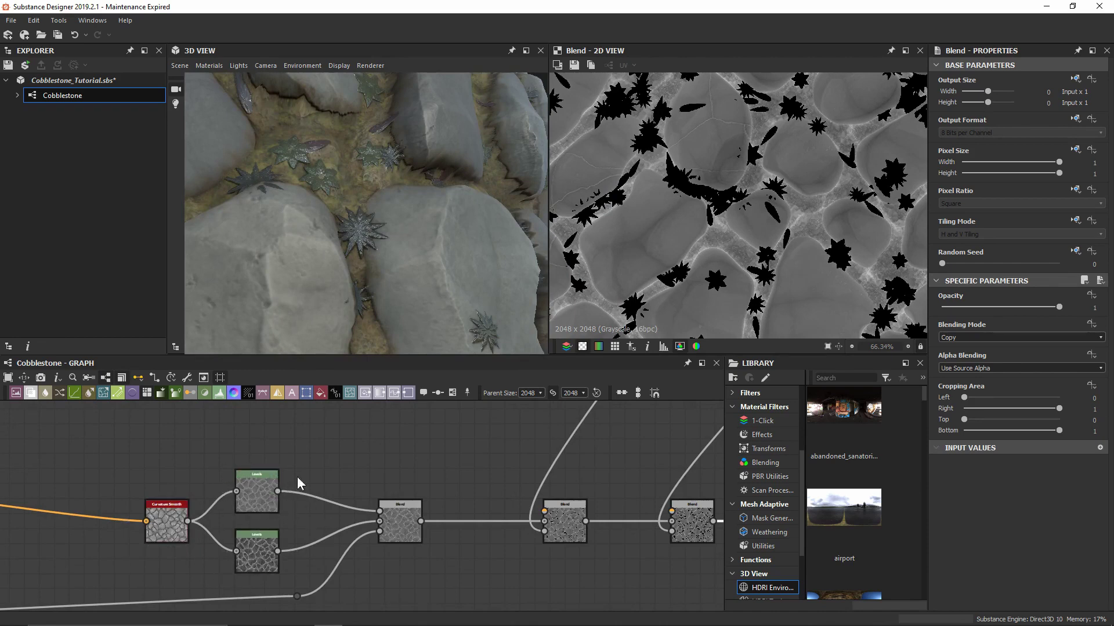
# Add a Levels node fed by Curvature Smooth, route its input link through a dot node, and place it above the roughness chain.
pyautogui.moveTo(424, 129); pyautogui.dragTo(416, 184)
pyautogui.moveTo(223, 439); pyautogui.dragTo(230, 423)
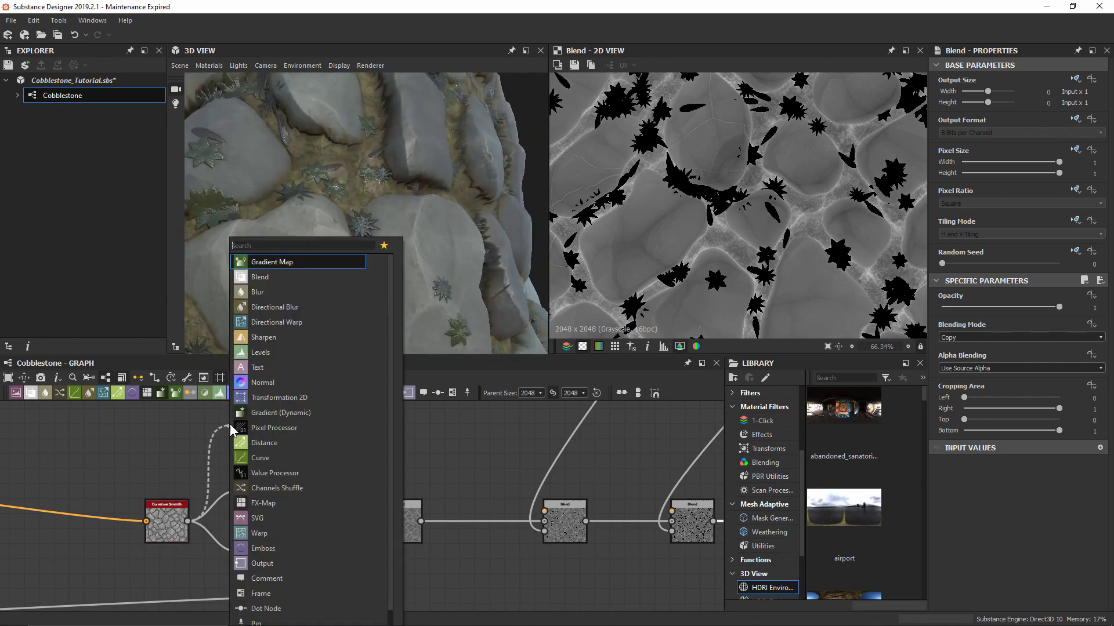
pyautogui.write('levels')
pyautogui.press('Return')
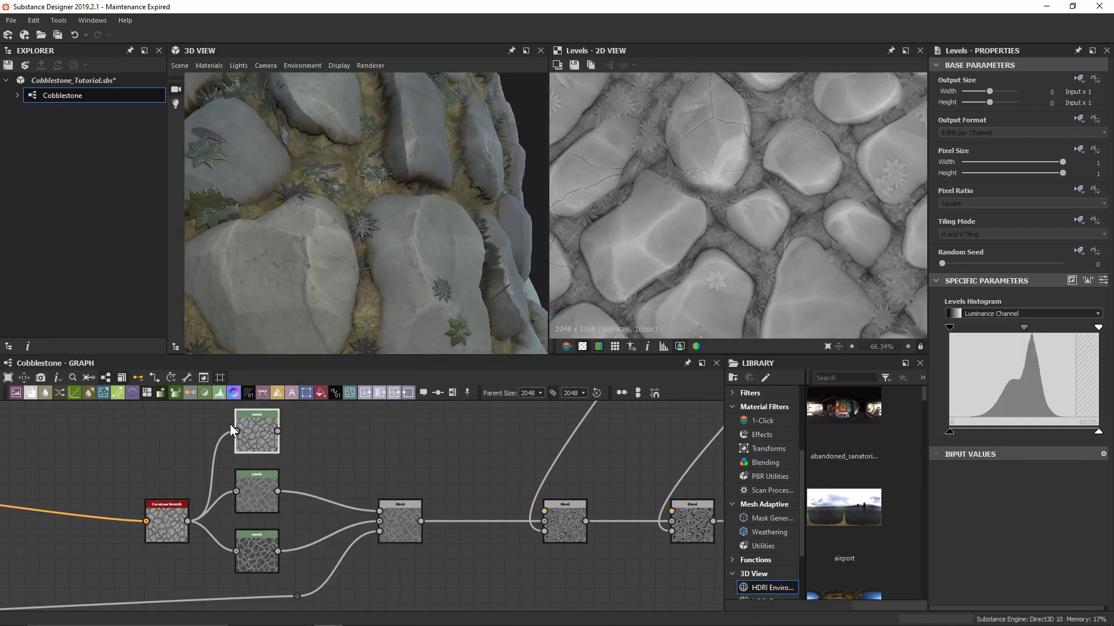
pyautogui.moveTo(248, 436); pyautogui.dragTo(234, 406)
pyautogui.keyDown('alt'); pyautogui.click(337, 438); pyautogui.keyUp('alt')
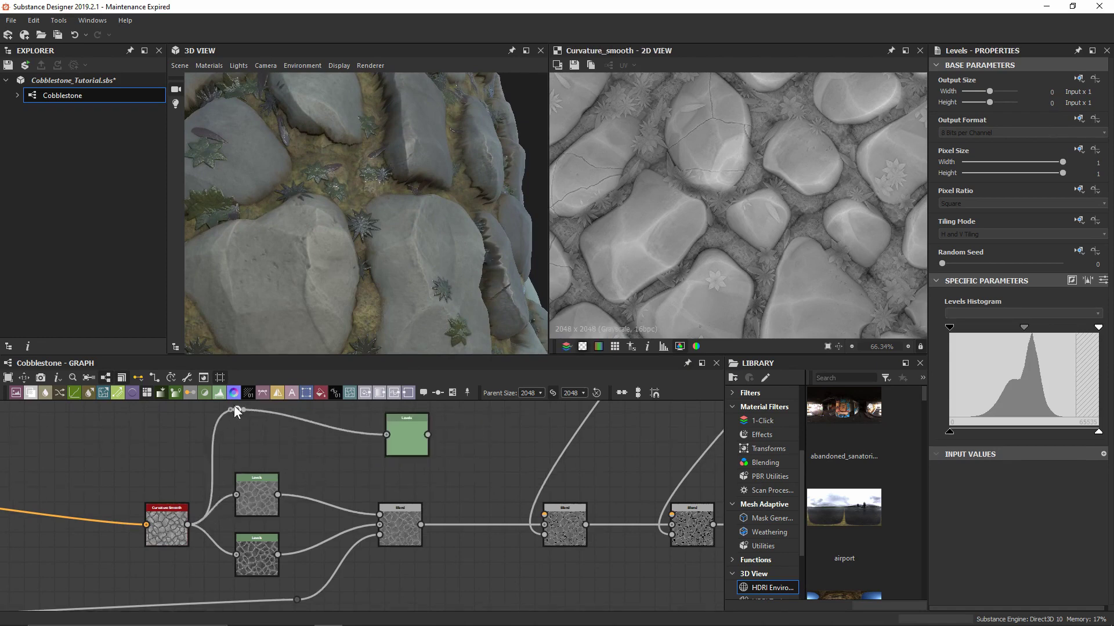
pyautogui.moveTo(393, 485); pyautogui.dragTo(317, 533, button='middle')
pyautogui.moveTo(342, 484); pyautogui.dragTo(344, 504)
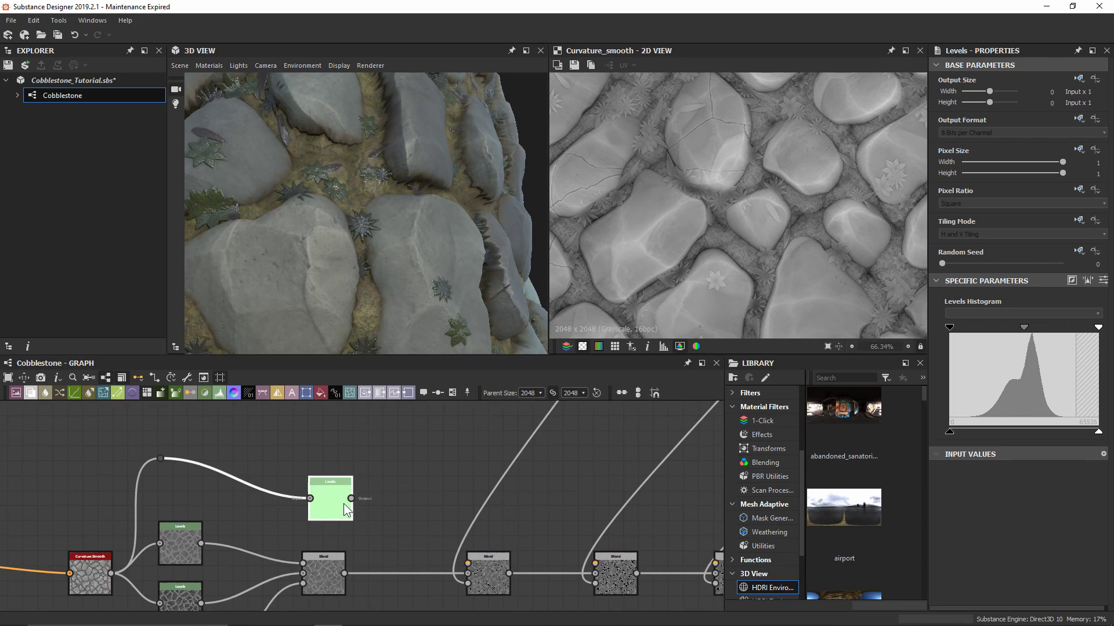
# Duplicate the new Levels node twice with its curvature input, placing the copies above the other foliage Blends.
pyautogui.hotkey('ctrl', 'd')
pyautogui.moveTo(342, 503); pyautogui.dragTo(443, 475)
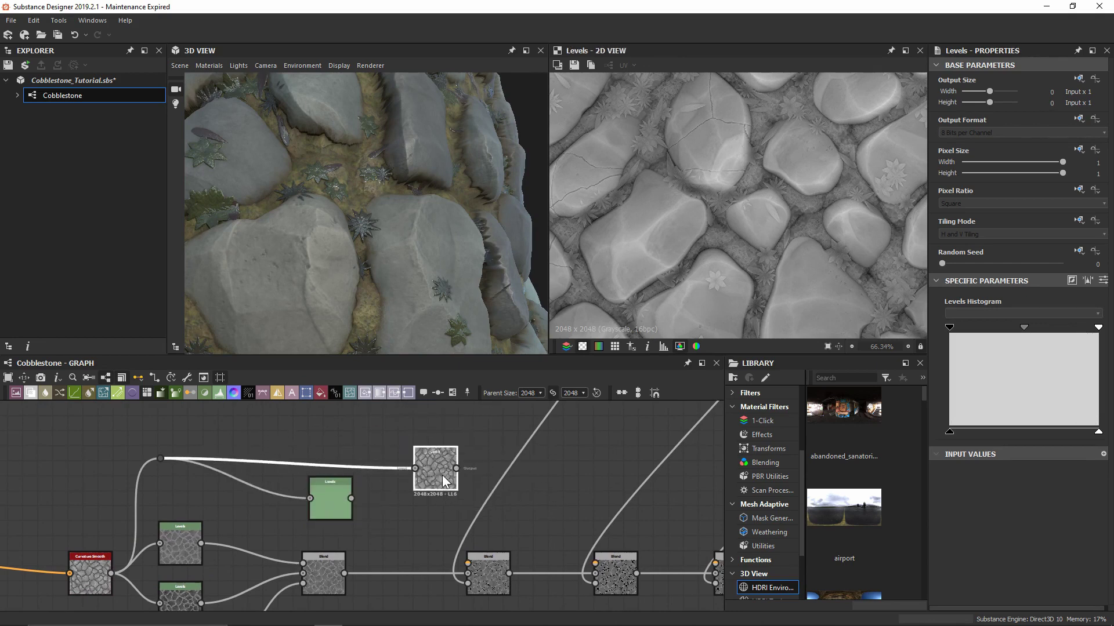
pyautogui.hotkey('ctrl', 'v')
pyautogui.moveTo(366, 506); pyautogui.dragTo(576, 468)
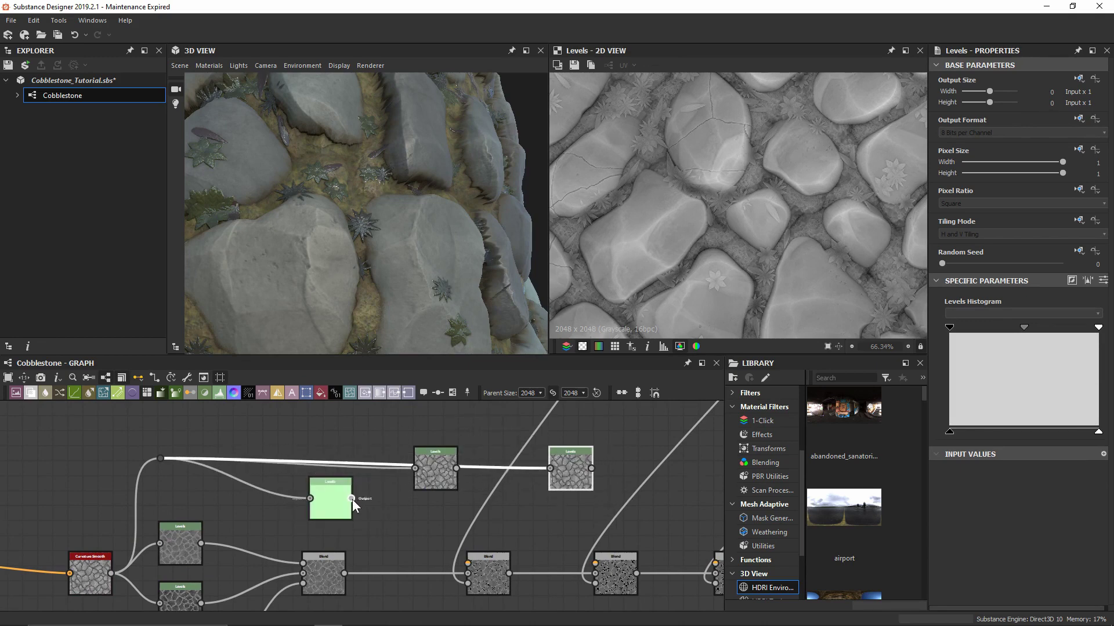
# Connect each of the three foliage Levels nodes to the foreground input of its own foliage Blend.
pyautogui.moveTo(428, 538); pyautogui.dragTo(468, 564)
pyautogui.moveTo(519, 511); pyautogui.dragTo(379, 525, button='middle')
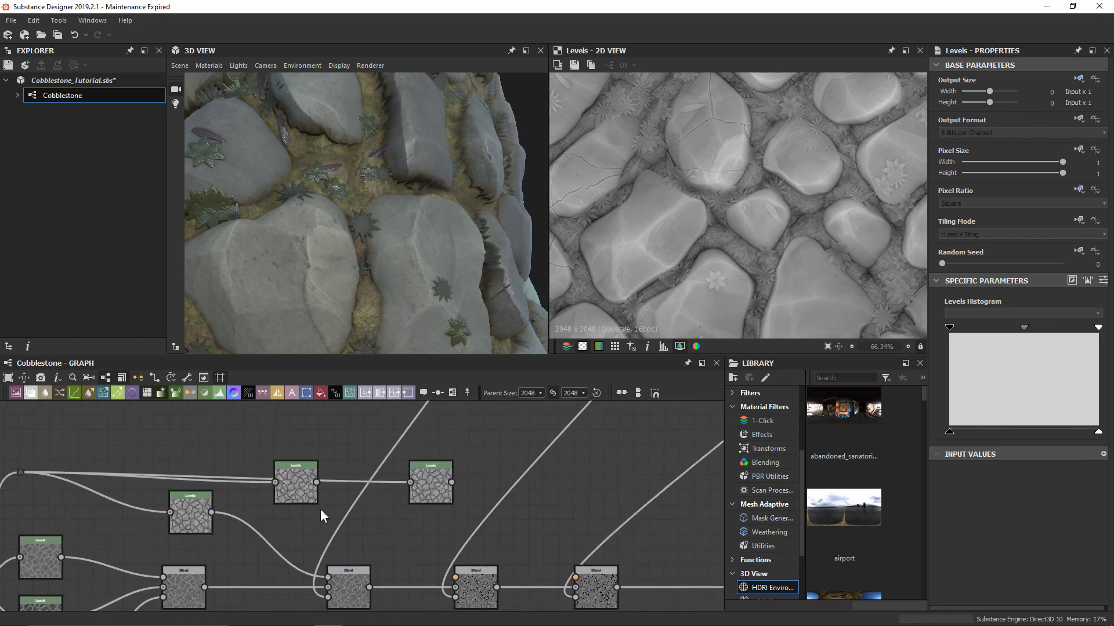
pyautogui.moveTo(319, 486); pyautogui.dragTo(455, 577)
pyautogui.moveTo(430, 479); pyautogui.dragTo(489, 464)
pyautogui.moveTo(302, 482); pyautogui.dragTo(354, 513)
pyautogui.moveTo(512, 468); pyautogui.dragTo(577, 570)
# Examine the last foliage Blend's roughness image up close around the leaves and stones.
pyautogui.click(591, 581)
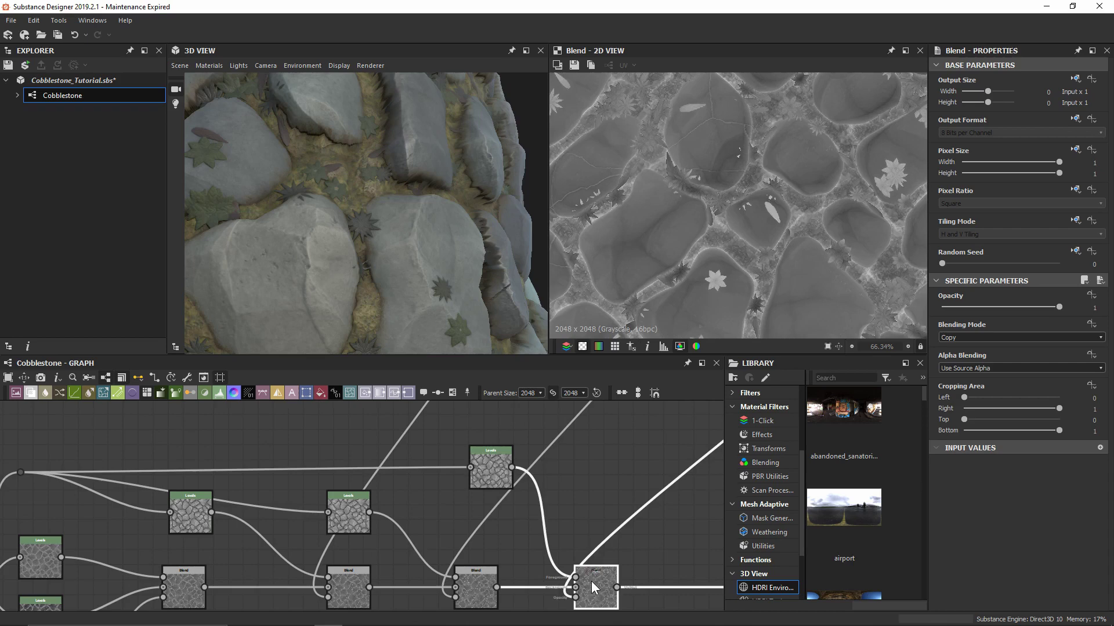
pyautogui.scroll(3, 764, 278)
pyautogui.moveTo(669, 162); pyautogui.dragTo(794, 276, button='middle')
pyautogui.scroll(4, 780, 264)
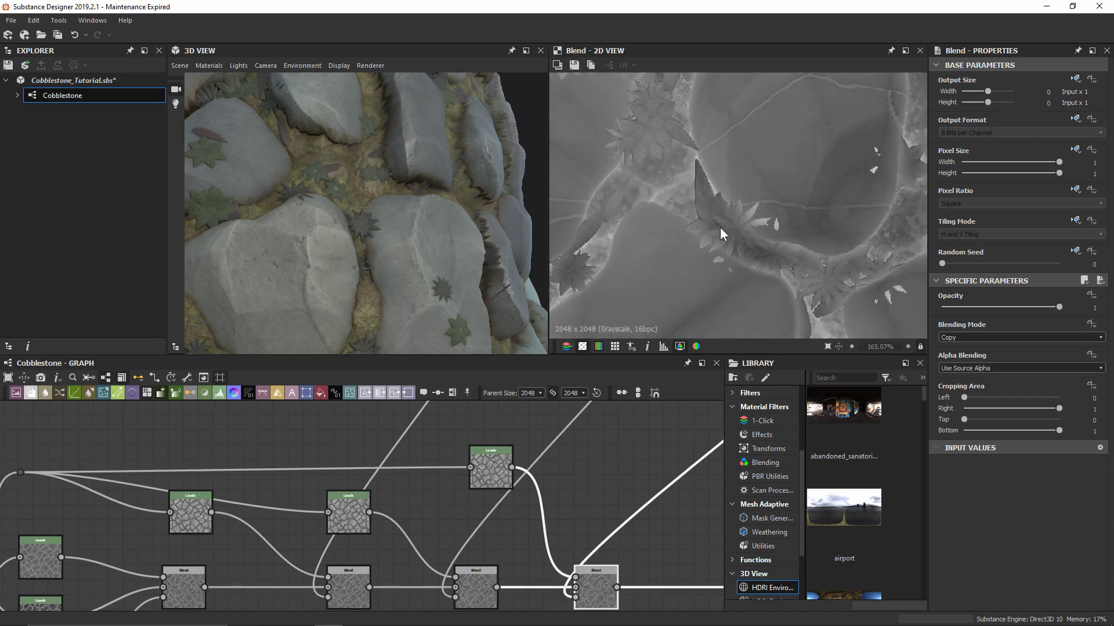
pyautogui.scroll(-6, 763, 268)
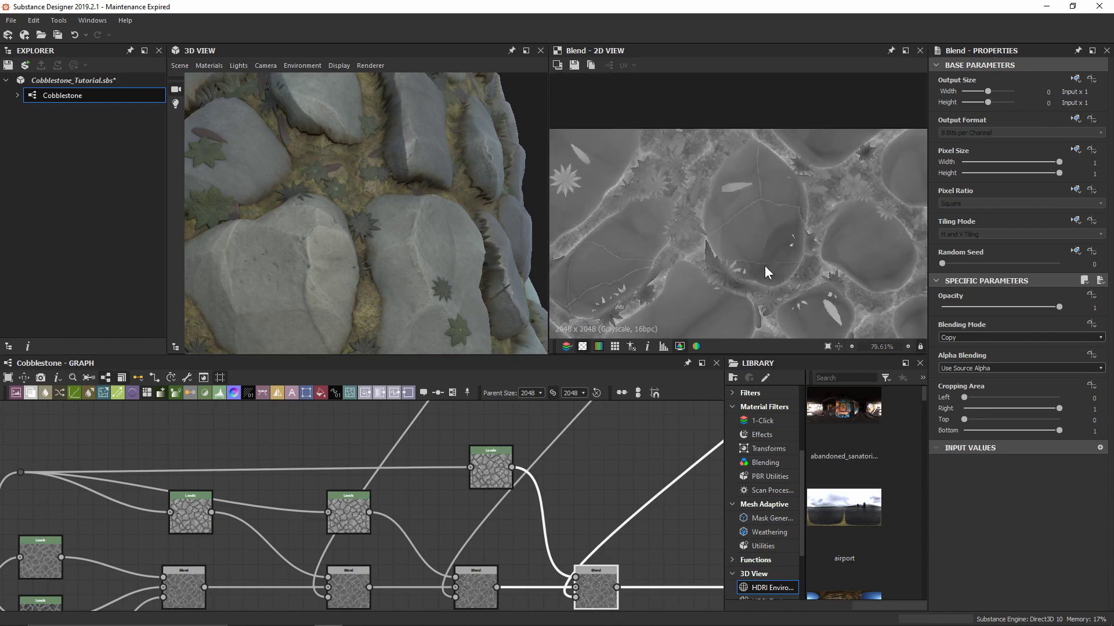
pyautogui.moveTo(763, 268); pyautogui.dragTo(688, 207, button='middle')
pyautogui.scroll(4, 686, 256)
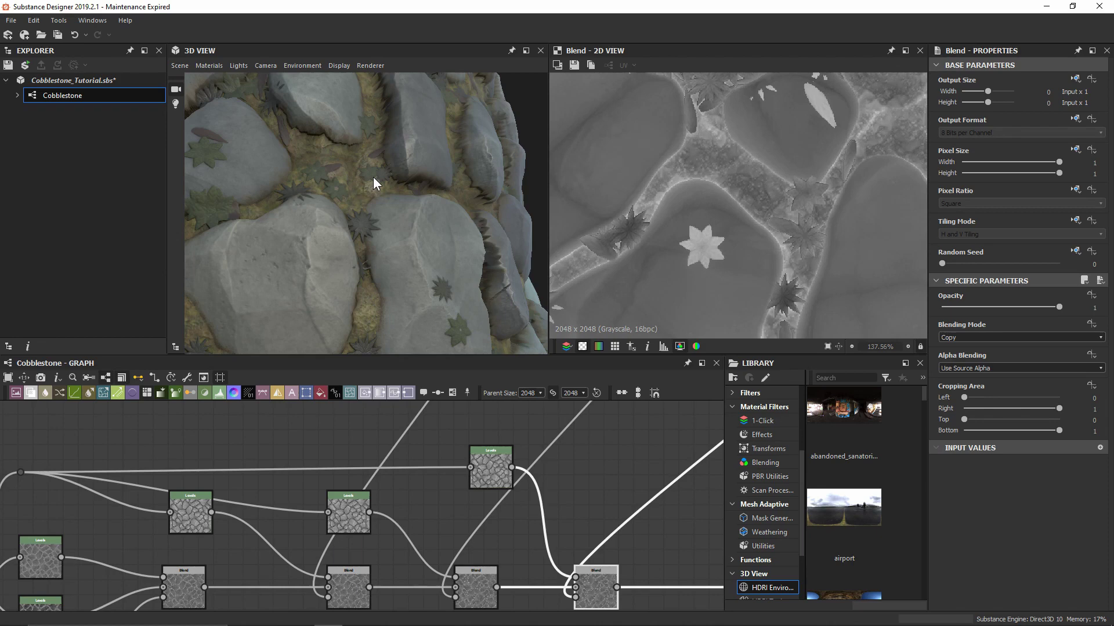
# Invert the first foliage Levels by swapping its input black and white points, and pull the inverted black point inward while previewing its Blend.
pyautogui.doubleClick(341, 580)
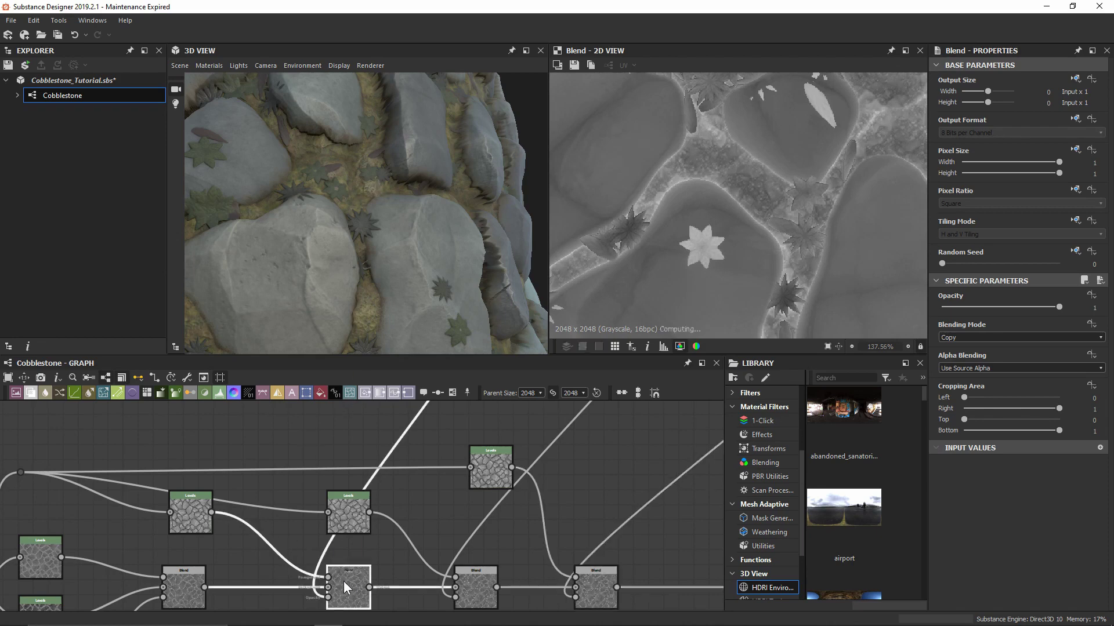
pyautogui.click(192, 522)
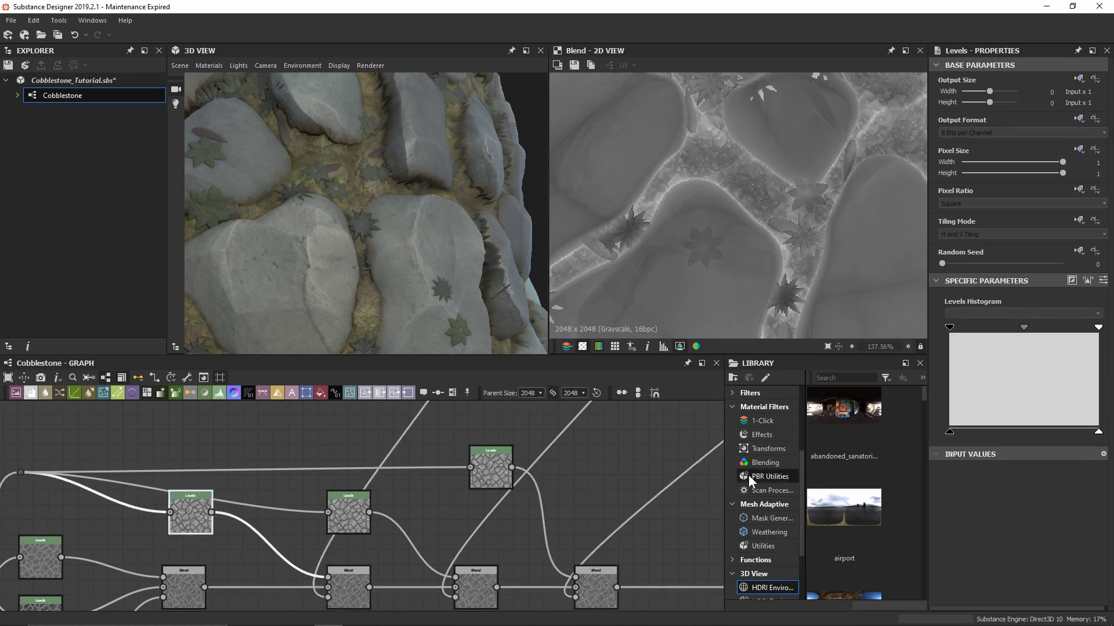
pyautogui.moveTo(950, 328); pyautogui.dragTo(896, 329)
pyautogui.scroll(5, 456, 259)
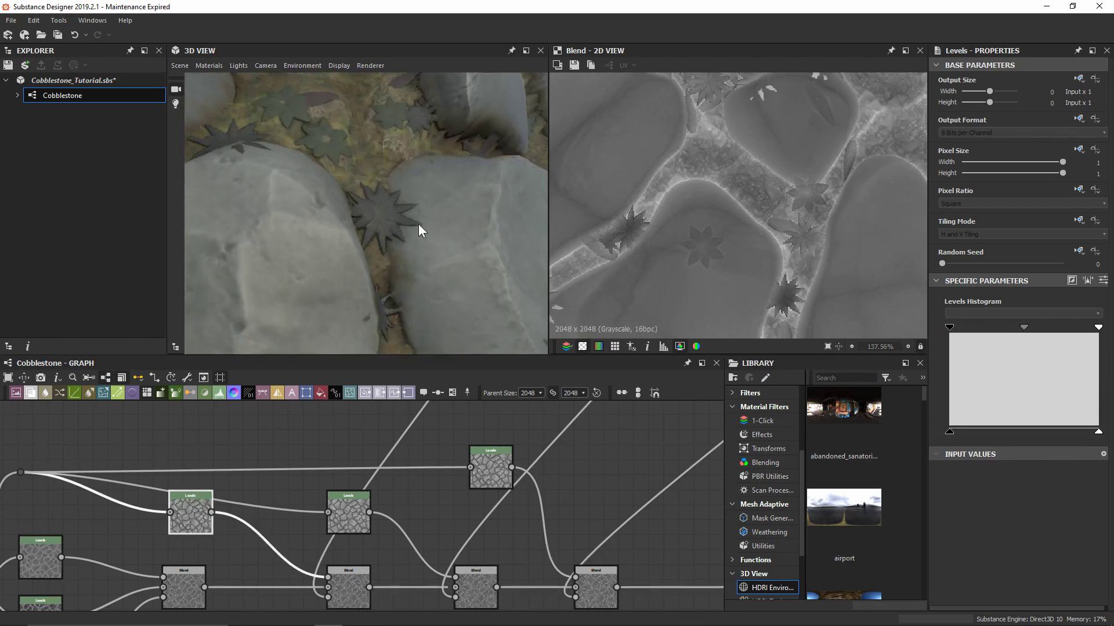
pyautogui.moveTo(952, 327); pyautogui.dragTo(862, 330)
pyautogui.moveTo(1056, 327)
pyautogui.mouseDown()
pyautogui.moveTo(1109, 329)
pyautogui.moveTo(1059, 326)
pyautogui.mouseUp()
pyautogui.moveTo(438, 255)
pyautogui.keyDown('ctrl'); pyautogui.keyDown('shift'); pyautogui.mouseDown(button='right')
pyautogui.moveTo(412, 263)
pyautogui.moveTo(457, 249)
pyautogui.moveTo(447, 250)
pyautogui.mouseUp(button='right'); pyautogui.keyUp('shift'); pyautogui.keyUp('ctrl')
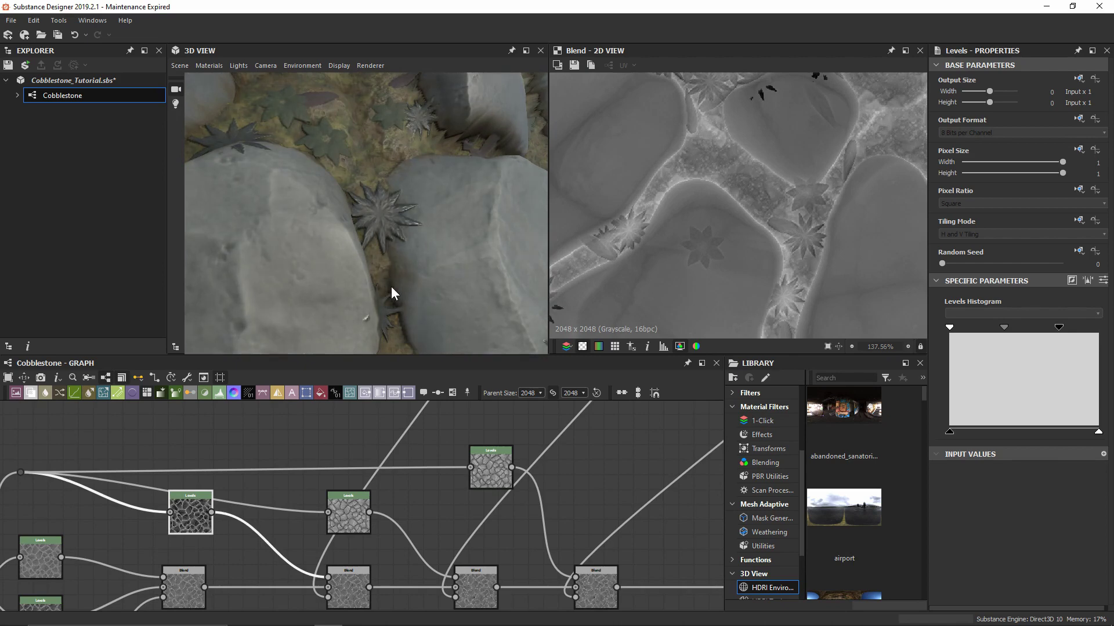
# Narrow the first foliage Levels' output range by slightly raising output black and lowering output white.
pyautogui.moveTo(391, 287)
pyautogui.keyDown('shift'); pyautogui.mouseDown(button='right')
pyautogui.moveTo(422, 278)
pyautogui.moveTo(391, 284)
pyautogui.mouseUp(button='right'); pyautogui.keyUp('shift')
pyautogui.moveTo(952, 431); pyautogui.dragTo(965, 431)
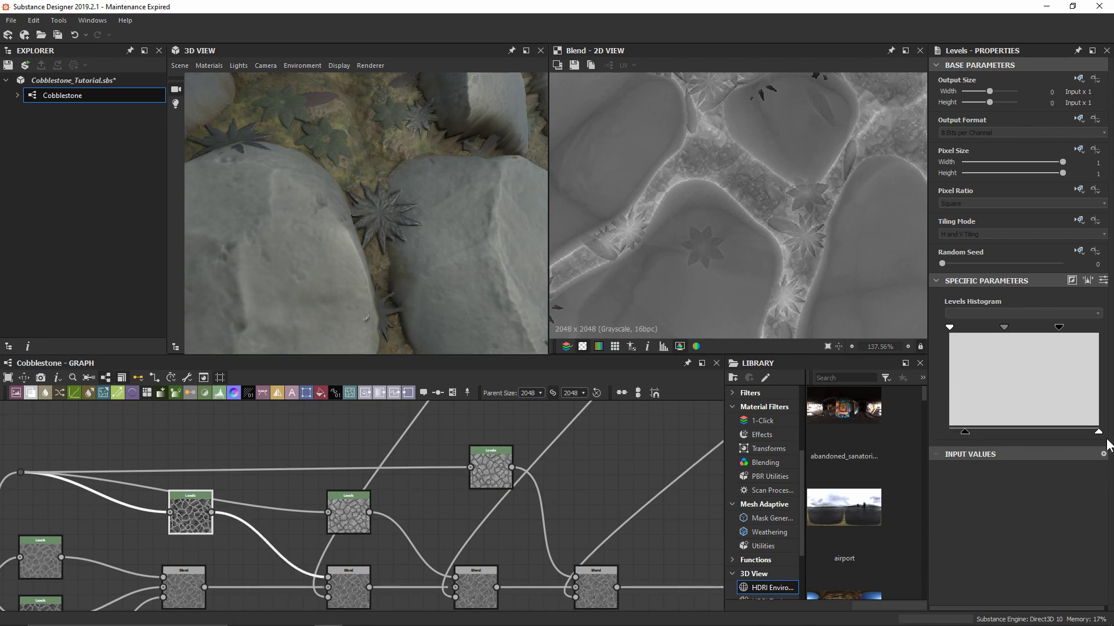
pyautogui.moveTo(1099, 432); pyautogui.dragTo(1087, 432)
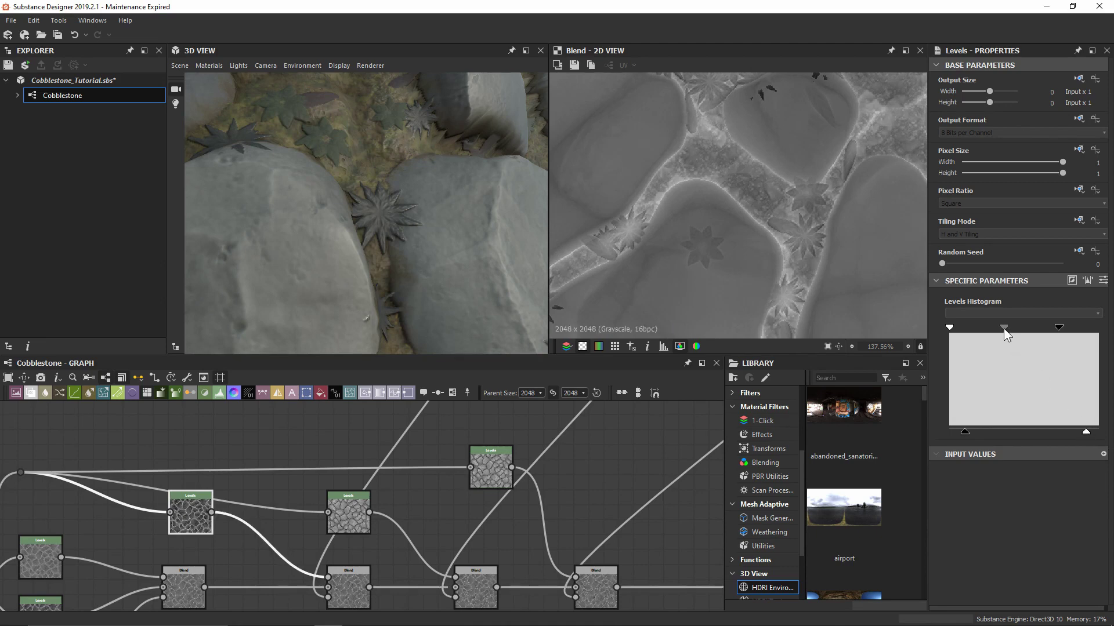
# Fine-tune the first foliage Levels' inverted input black point to near the histogram's bright end, adjust the midtone, and check the foliage in 3D.
pyautogui.moveTo(1004, 328); pyautogui.dragTo(1046, 328)
pyautogui.moveTo(1045, 328); pyautogui.dragTo(1041, 329)
pyautogui.moveTo(348, 292); pyautogui.dragTo(357, 252)
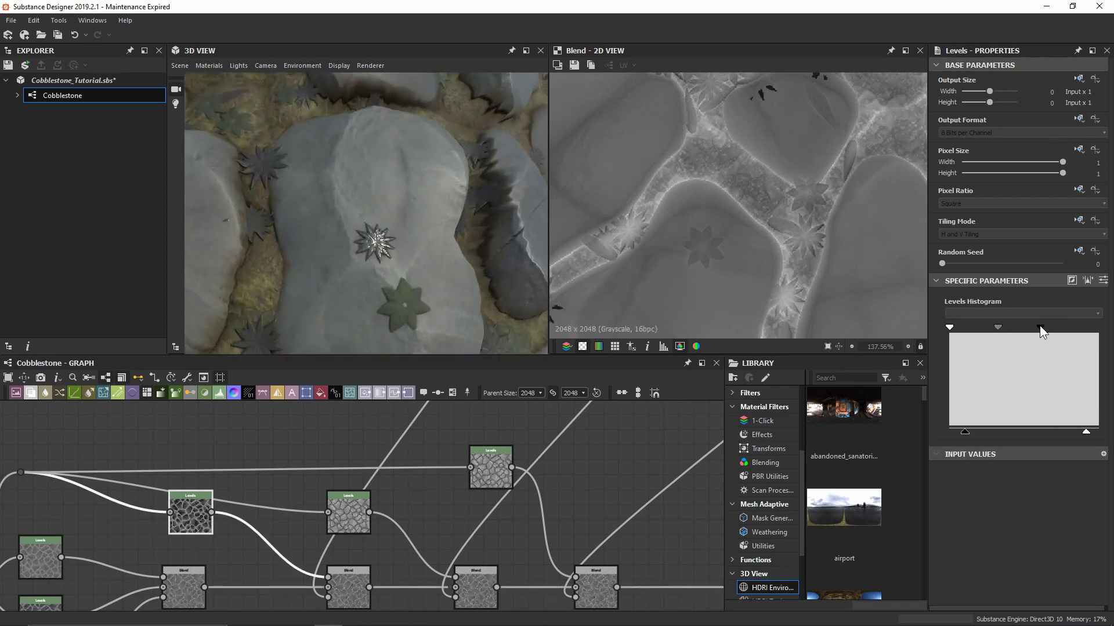
pyautogui.moveTo(1039, 329); pyautogui.dragTo(1091, 329)
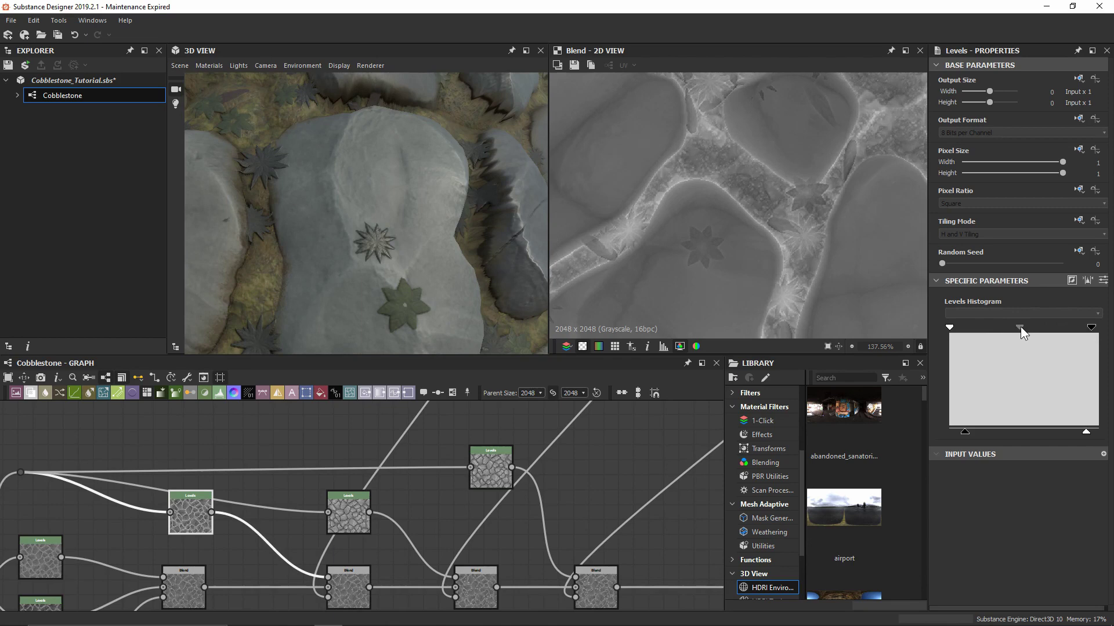
pyautogui.moveTo(1015, 327); pyautogui.dragTo(1019, 327)
pyautogui.click(585, 484)
pyautogui.scroll(-5, 334, 303)
pyautogui.moveTo(334, 302); pyautogui.dragTo(377, 283)
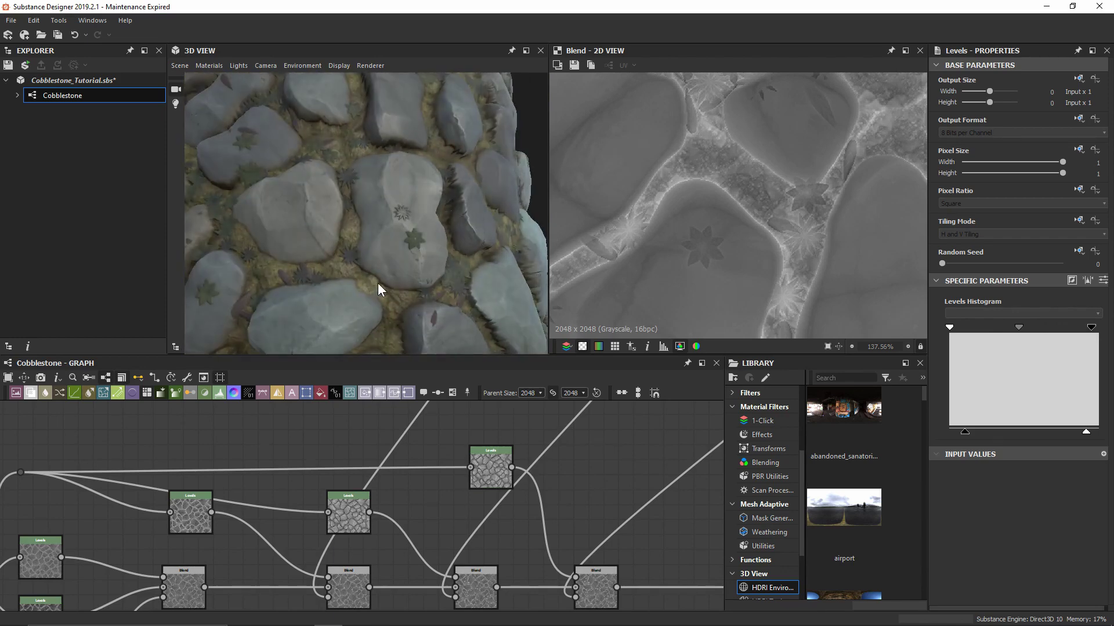
pyautogui.moveTo(391, 246); pyautogui.dragTo(367, 246)
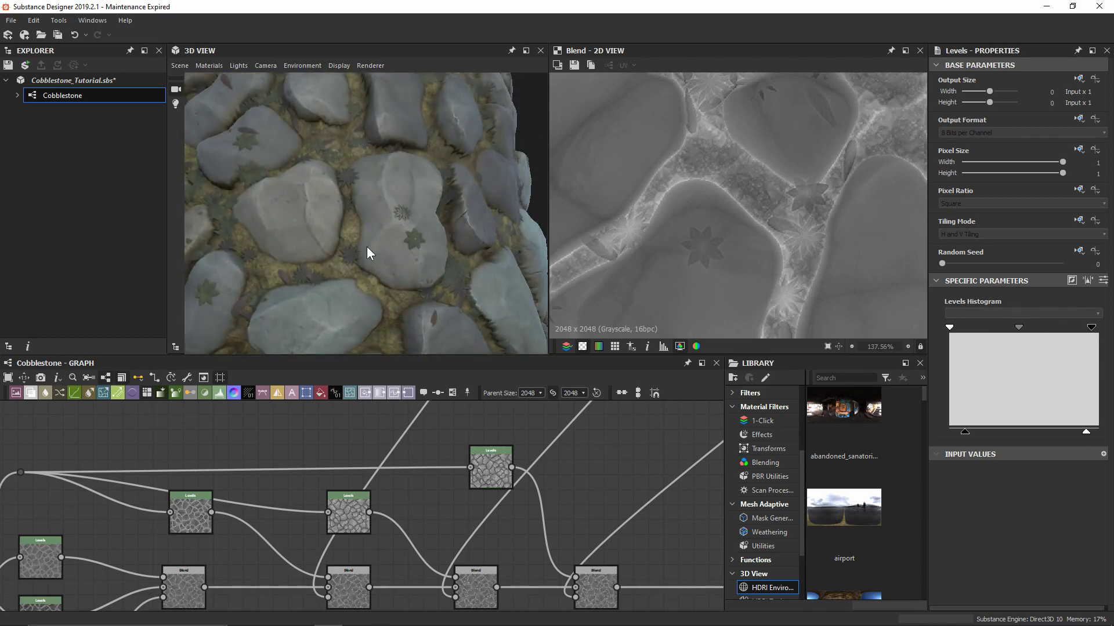
# Invert the second foliage Levels by fully swapping its input black and white points while previewing its Blend.
pyautogui.scroll(4, 367, 251)
pyautogui.click(339, 524)
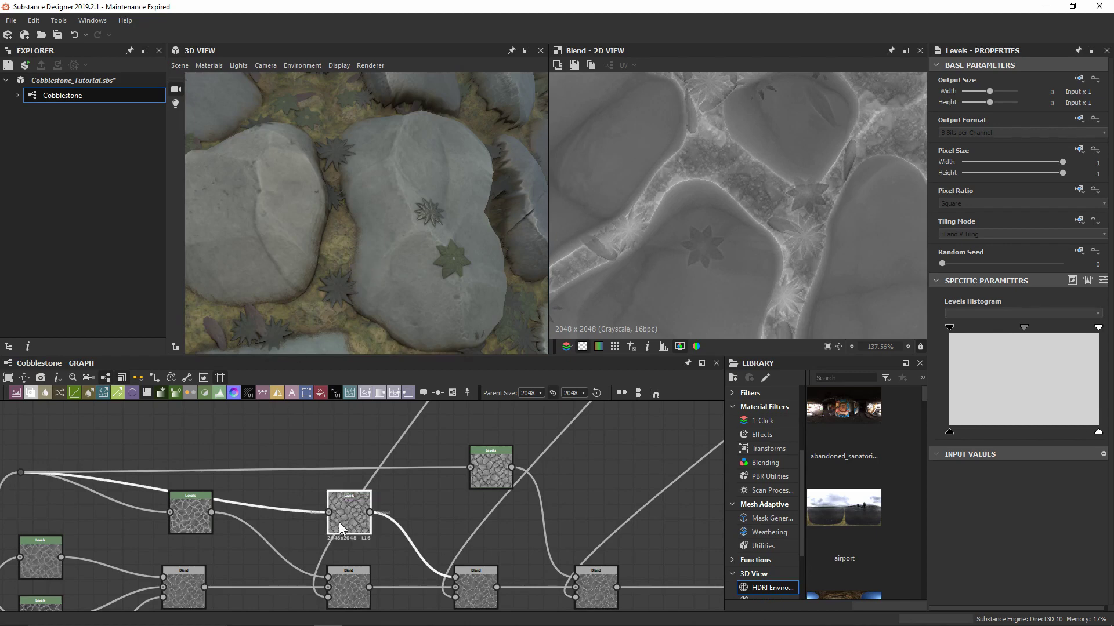
pyautogui.click(483, 581)
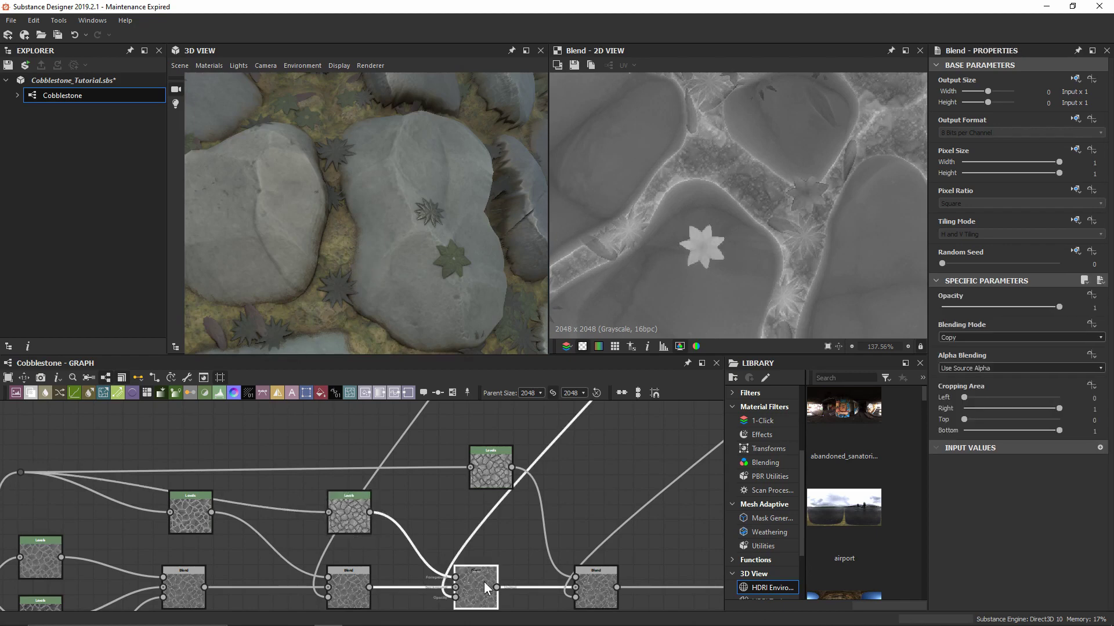
pyautogui.click(365, 503)
pyautogui.moveTo(953, 326); pyautogui.dragTo(1033, 323)
pyautogui.moveTo(1099, 329); pyautogui.dragTo(911, 333)
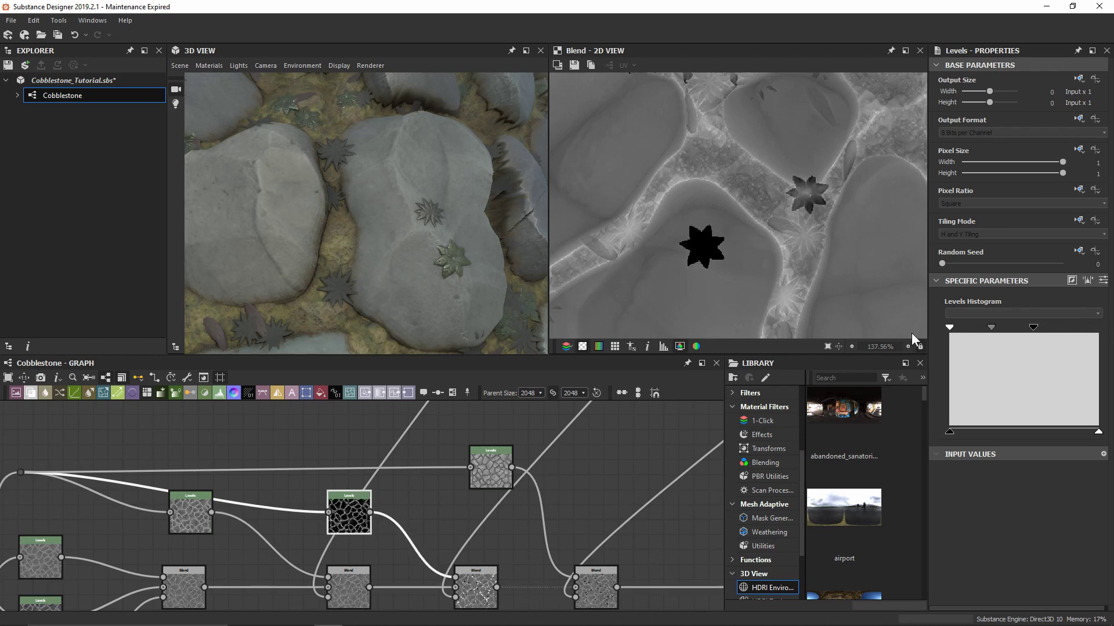
pyautogui.moveTo(1035, 329); pyautogui.dragTo(1112, 330)
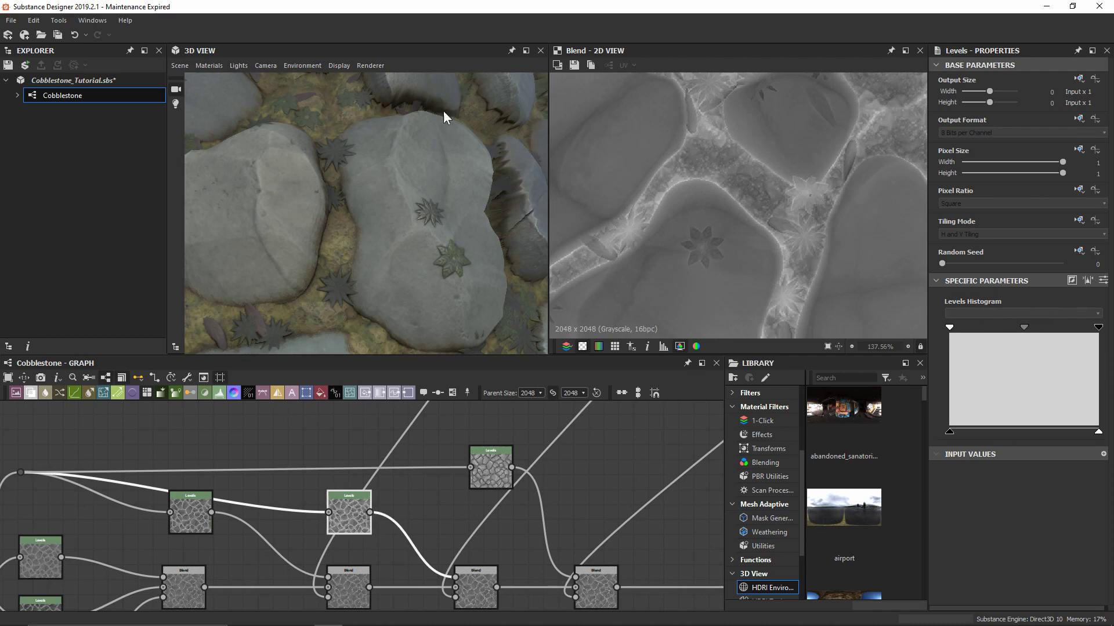
# Narrow the second foliage Levels' output range by slightly raising output black and lowering output white, and fine-tune its midtone.
pyautogui.moveTo(397, 173); pyautogui.dragTo(415, 224)
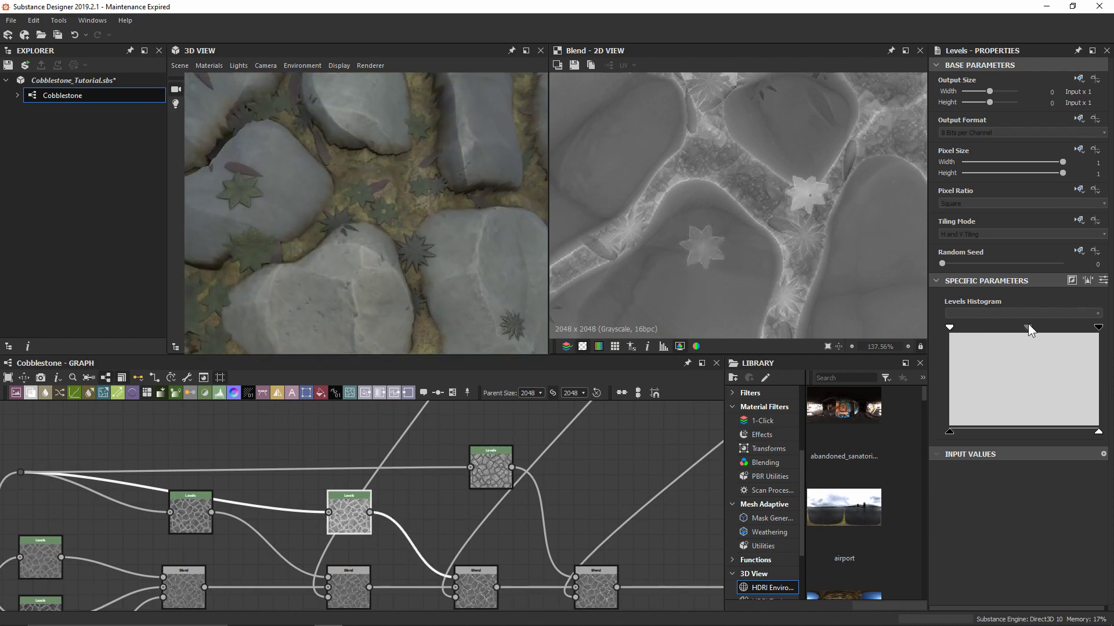
pyautogui.moveTo(950, 432); pyautogui.dragTo(969, 430)
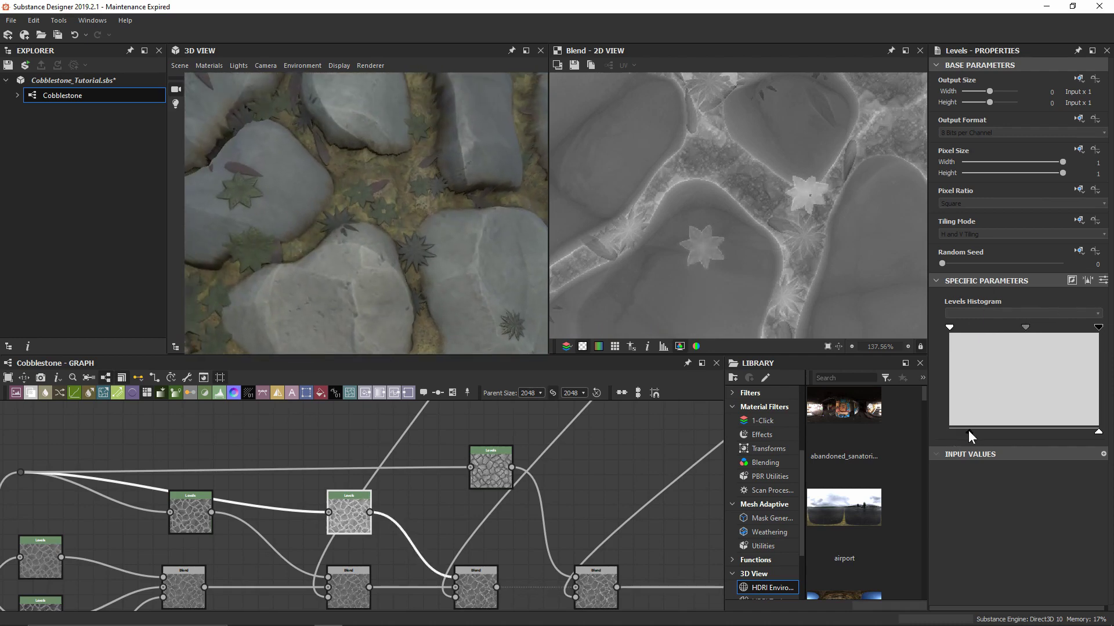
pyautogui.moveTo(1097, 432); pyautogui.dragTo(1081, 431)
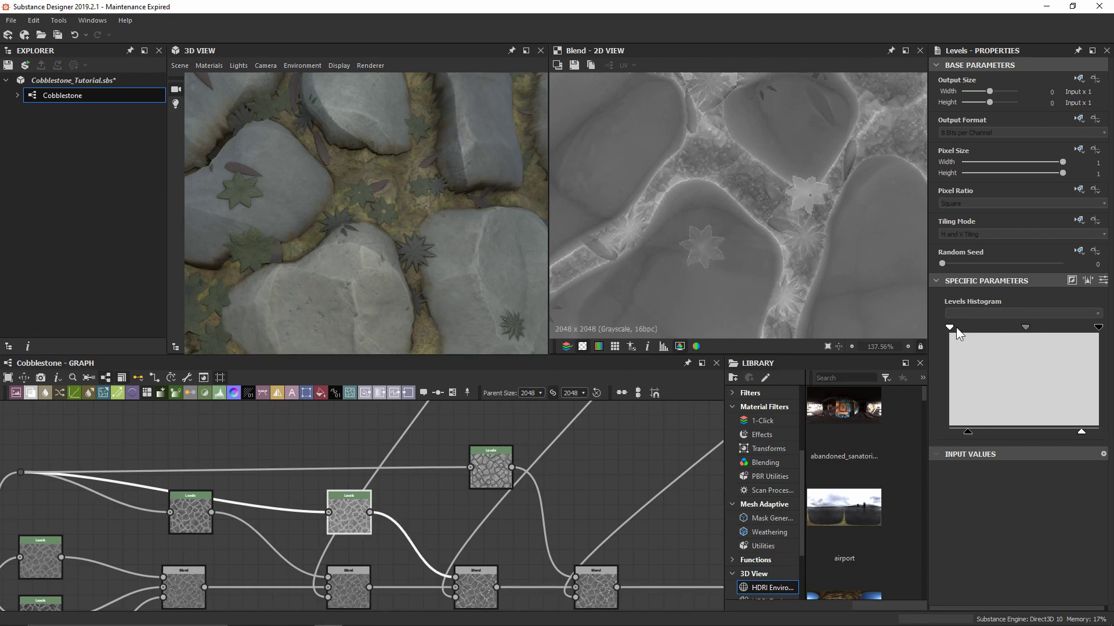
pyautogui.moveTo(1027, 326); pyautogui.dragTo(1022, 326)
# Examine the leaves and stones in 3D from several angles under rotated environment lighting.
pyautogui.moveTo(456, 254)
pyautogui.keyDown('ctrl'); pyautogui.keyDown('shift'); pyautogui.mouseDown(button='right')
pyautogui.moveTo(415, 256)
pyautogui.moveTo(461, 254)
pyautogui.mouseUp(button='right'); pyautogui.keyUp('shift'); pyautogui.keyUp('ctrl')
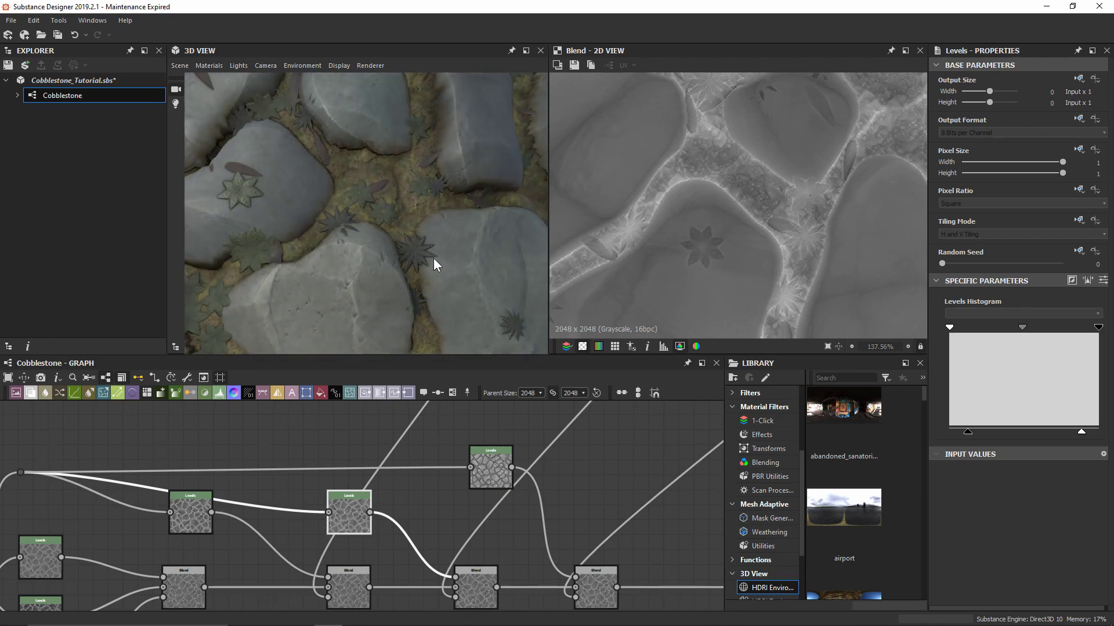
pyautogui.moveTo(203, 319); pyautogui.dragTo(299, 257, button='middle')
pyautogui.moveTo(353, 256)
pyautogui.keyDown('ctrl'); pyautogui.keyDown('shift'); pyautogui.mouseDown(button='right')
pyautogui.moveTo(370, 248)
pyautogui.moveTo(336, 248)
pyautogui.mouseUp(button='right'); pyautogui.keyUp('shift'); pyautogui.keyUp('ctrl')
pyautogui.keyDown('alt'); pyautogui.moveTo(335, 248); pyautogui.dragTo(417, 227); pyautogui.keyUp('alt')
pyautogui.moveTo(416, 227)
pyautogui.keyDown('ctrl'); pyautogui.keyDown('shift'); pyautogui.mouseDown(button='right')
pyautogui.moveTo(387, 233)
pyautogui.moveTo(406, 228)
pyautogui.mouseUp(button='right'); pyautogui.keyUp('shift'); pyautogui.keyUp('ctrl')
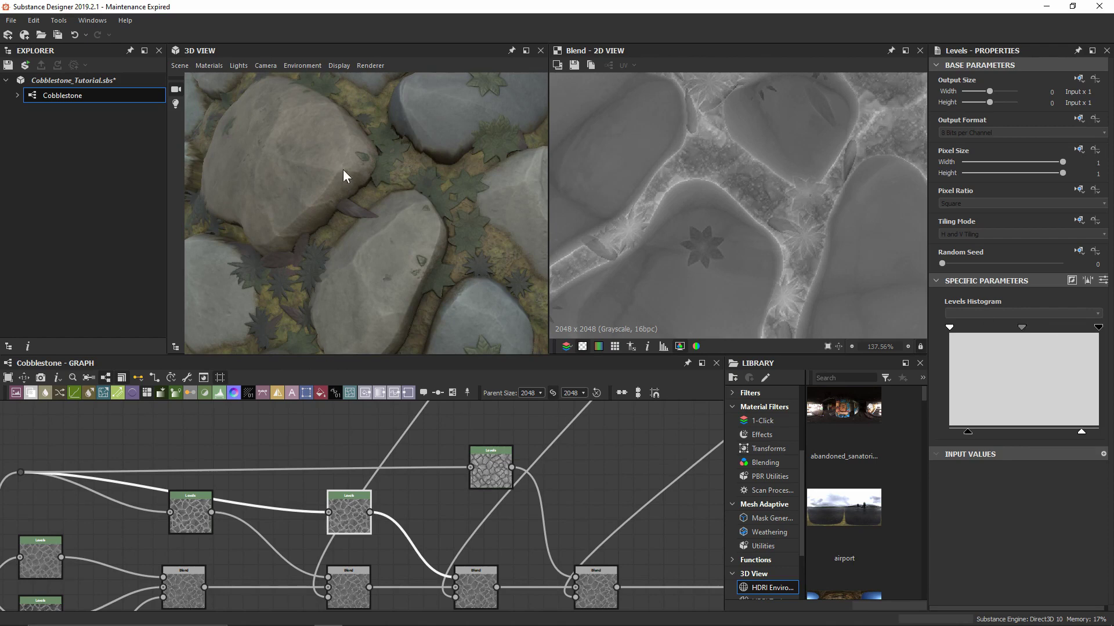
pyautogui.moveTo(343, 169)
pyautogui.keyDown('ctrl'); pyautogui.keyDown('shift'); pyautogui.mouseDown(button='right')
pyautogui.moveTo(378, 168)
pyautogui.moveTo(290, 169)
pyautogui.moveTo(344, 162)
pyautogui.mouseUp(button='right'); pyautogui.keyUp('shift'); pyautogui.keyUp('ctrl')
pyautogui.moveTo(505, 202); pyautogui.dragTo(458, 208, button='middle')
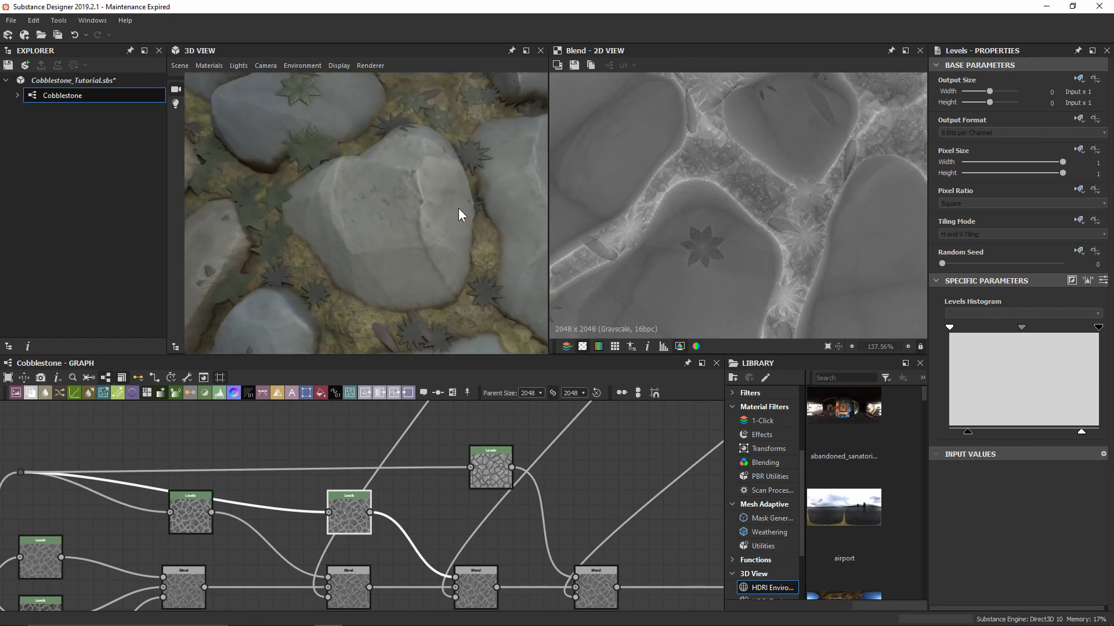
pyautogui.moveTo(298, 166); pyautogui.dragTo(367, 182, button='middle')
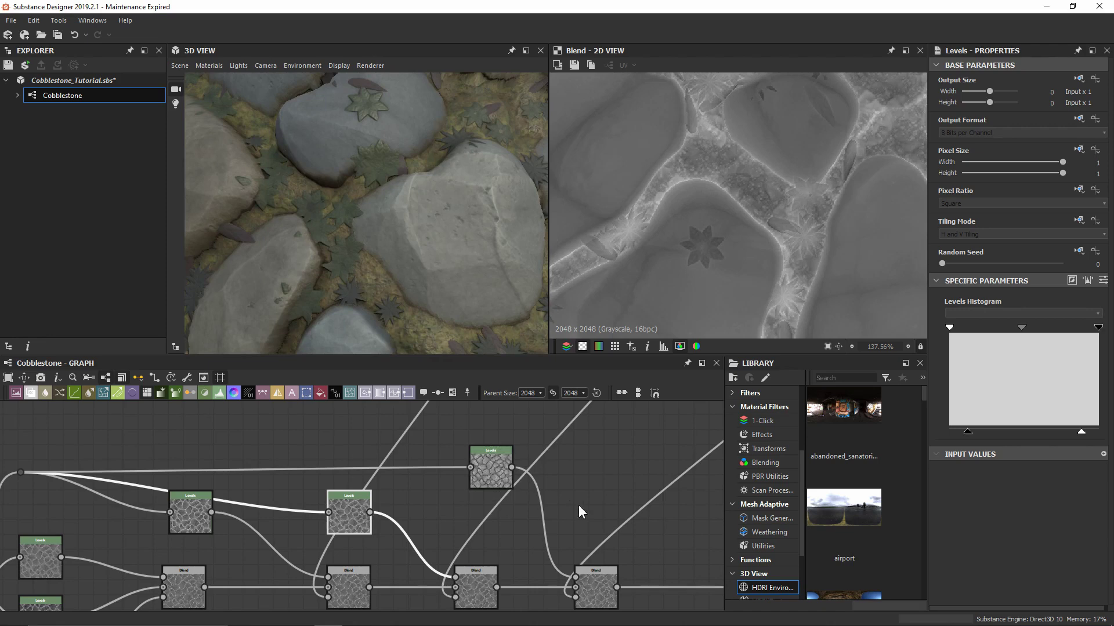
# Invert the third foliage Levels by fully swapping its input black and white points while previewing the last Blend.
pyautogui.moveTo(504, 503); pyautogui.dragTo(429, 474, button='middle')
pyautogui.moveTo(412, 443); pyautogui.dragTo(396, 458)
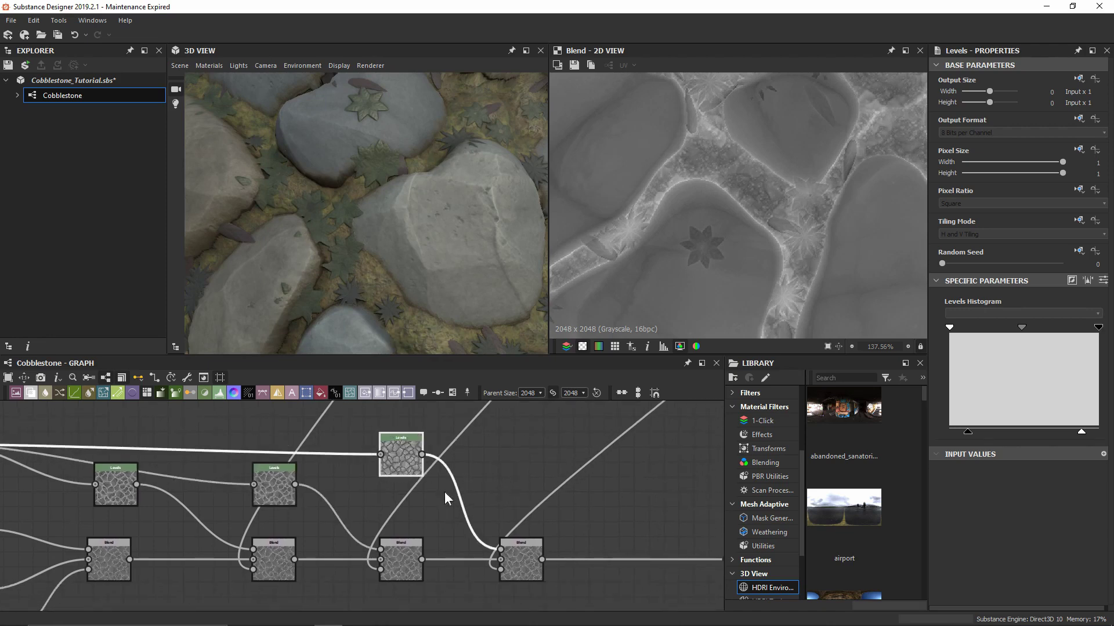
pyautogui.click(528, 559)
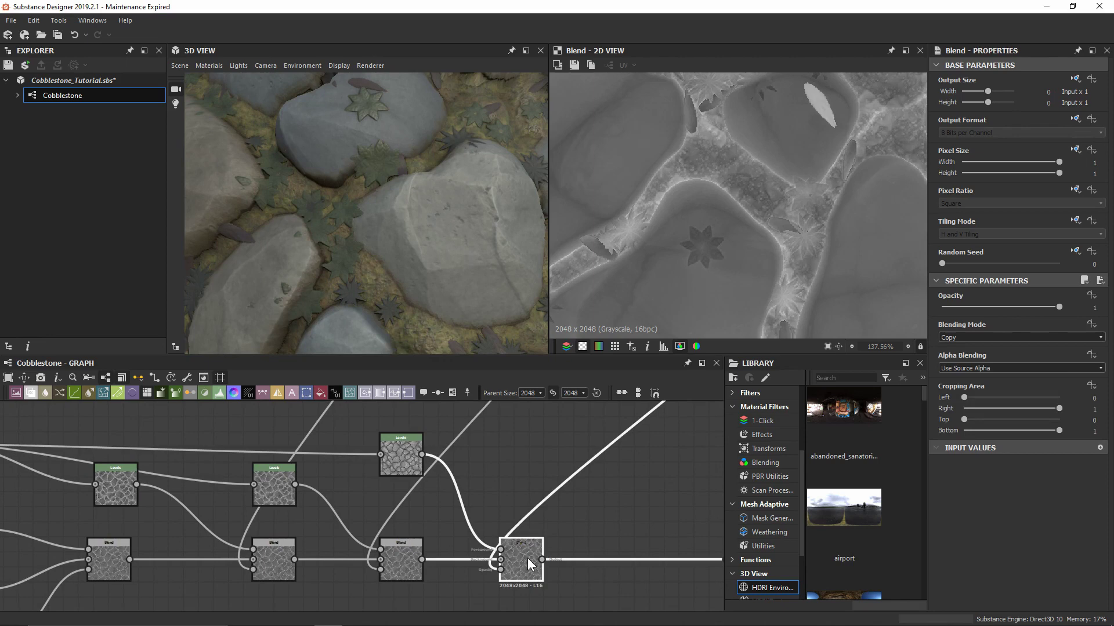
pyautogui.click(409, 466)
pyautogui.moveTo(773, 203); pyautogui.dragTo(725, 253, button='middle')
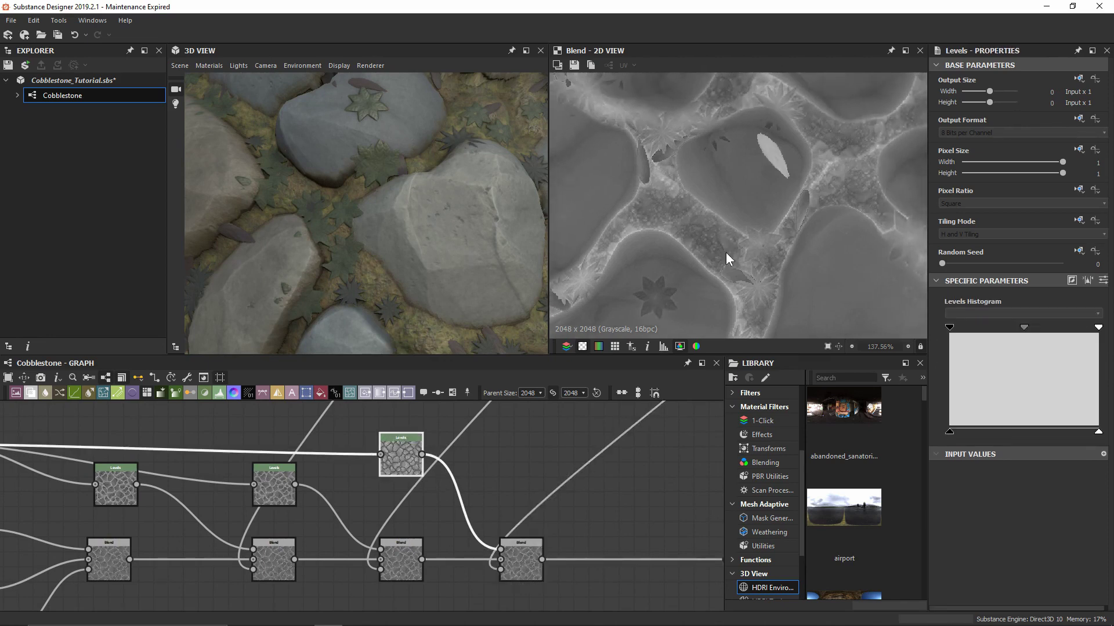
pyautogui.moveTo(952, 326); pyautogui.dragTo(883, 329)
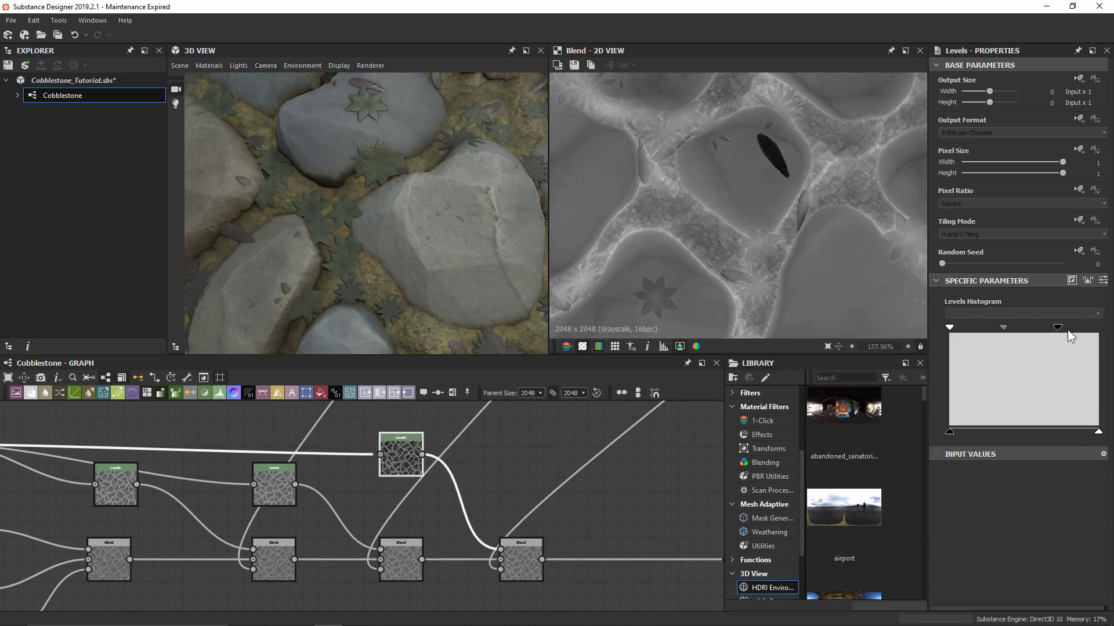
pyautogui.moveTo(1059, 328); pyautogui.dragTo(1102, 329)
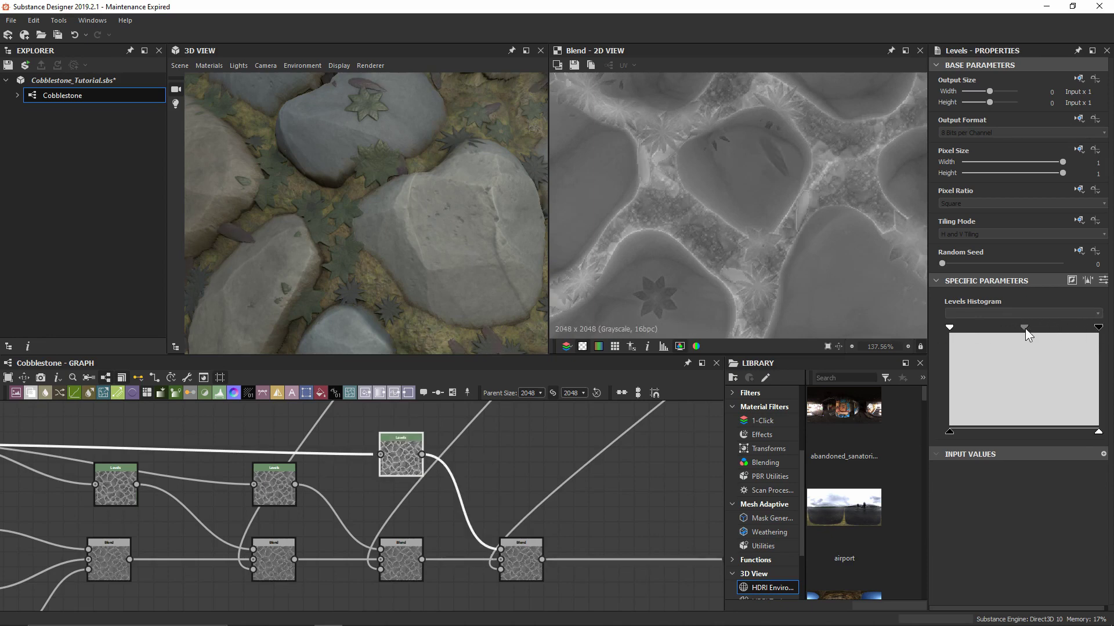
# Narrow the third foliage Levels' output range slightly at both ends, and fine-tune its midtone and inverted input white point.
pyautogui.moveTo(1025, 328); pyautogui.dragTo(1022, 328)
pyautogui.moveTo(949, 431); pyautogui.dragTo(963, 432)
pyautogui.moveTo(1097, 432); pyautogui.dragTo(1081, 431)
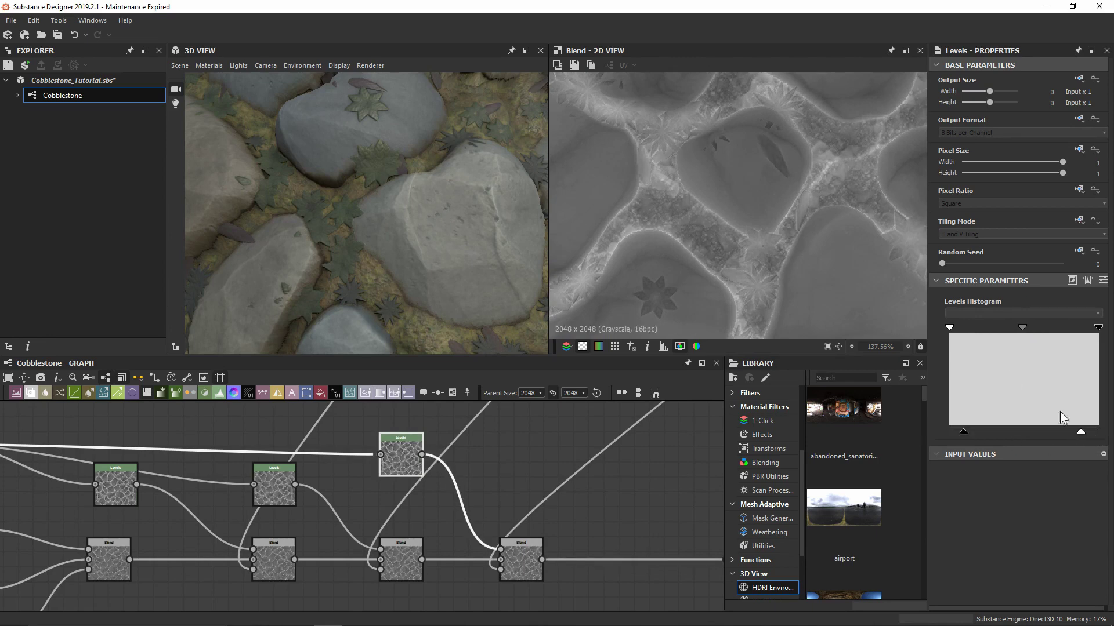
pyautogui.moveTo(943, 326); pyautogui.dragTo(952, 329)
pyautogui.moveTo(371, 243)
pyautogui.mouseDown()
pyautogui.moveTo(342, 244)
pyautogui.moveTo(370, 232)
pyautogui.moveTo(372, 259)
pyautogui.moveTo(355, 264)
pyautogui.moveTo(392, 250)
pyautogui.moveTo(351, 247)
pyautogui.mouseUp()
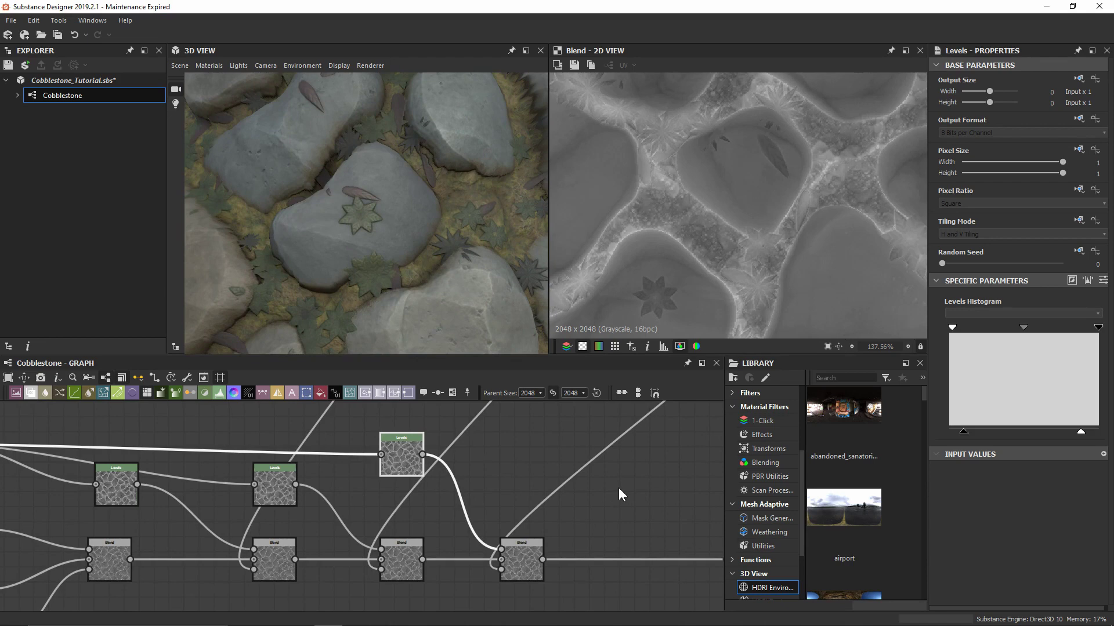
# Display the Roughness output in 2D and examine its stones, dirt and foliage both overall and up close.
pyautogui.moveTo(615, 488); pyautogui.dragTo(407, 490, button='middle')
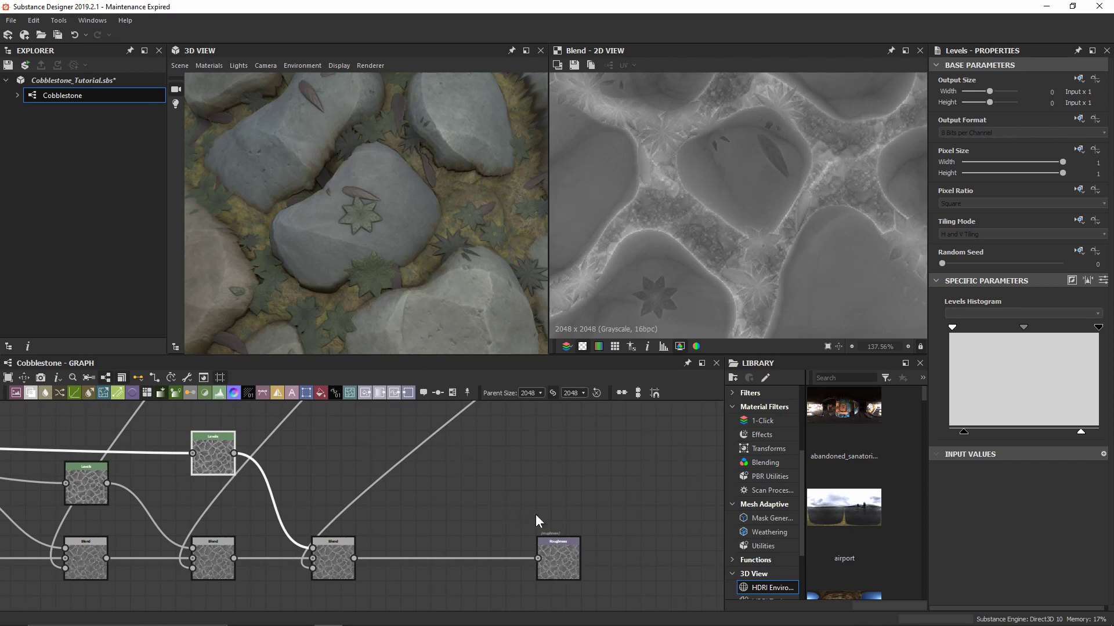
pyautogui.doubleClick(556, 541)
pyautogui.scroll(-5, 680, 309)
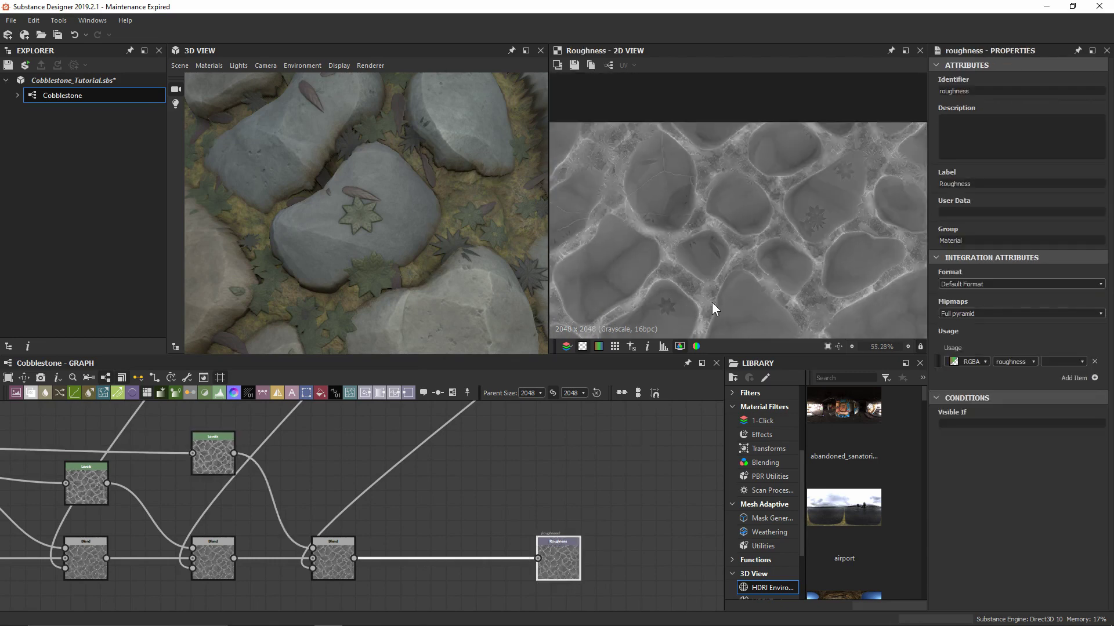
pyautogui.moveTo(711, 301); pyautogui.dragTo(715, 134, button='middle')
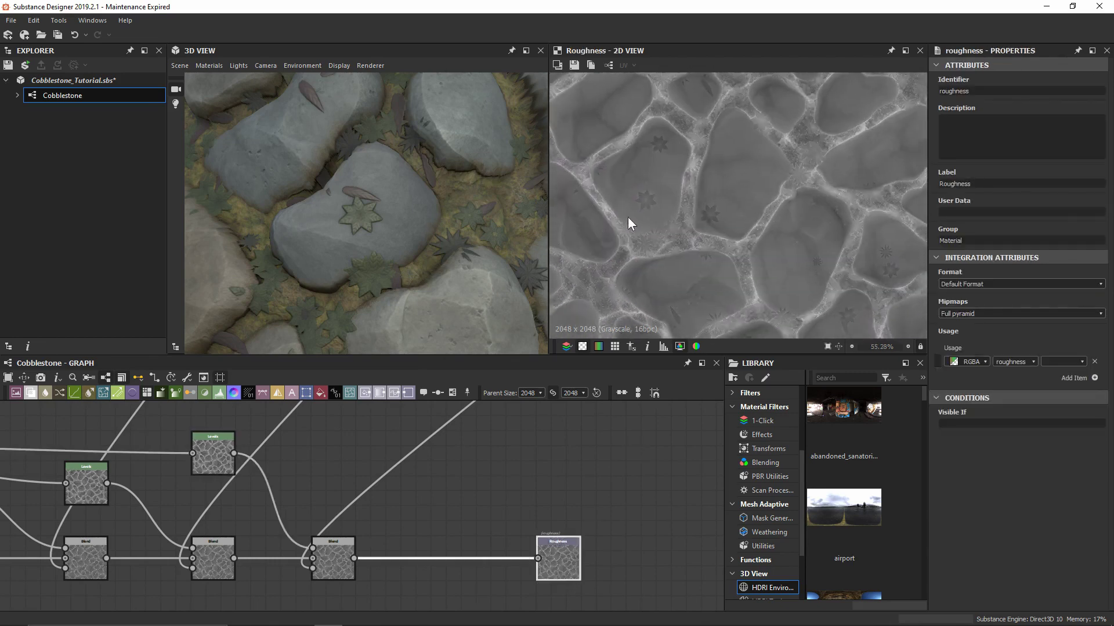
pyautogui.scroll(3, 715, 232)
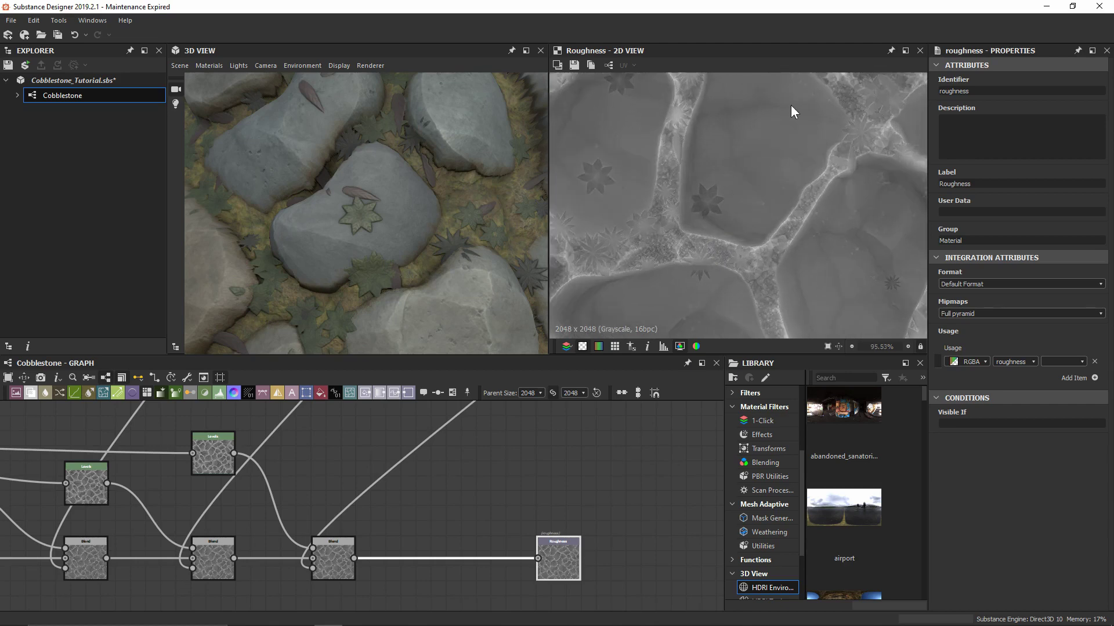
pyautogui.moveTo(704, 283); pyautogui.dragTo(671, 187, button='middle')
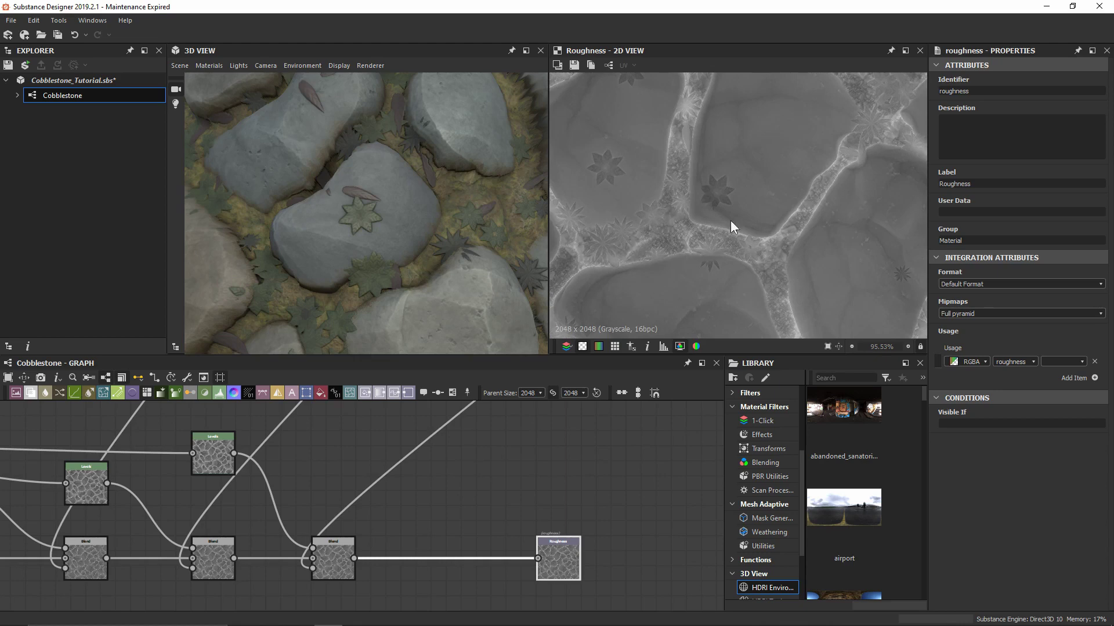
pyautogui.moveTo(730, 221); pyautogui.dragTo(780, 120, button='middle')
pyautogui.scroll(2, 697, 225)
pyautogui.moveTo(828, 238); pyautogui.dragTo(886, 227, button='middle')
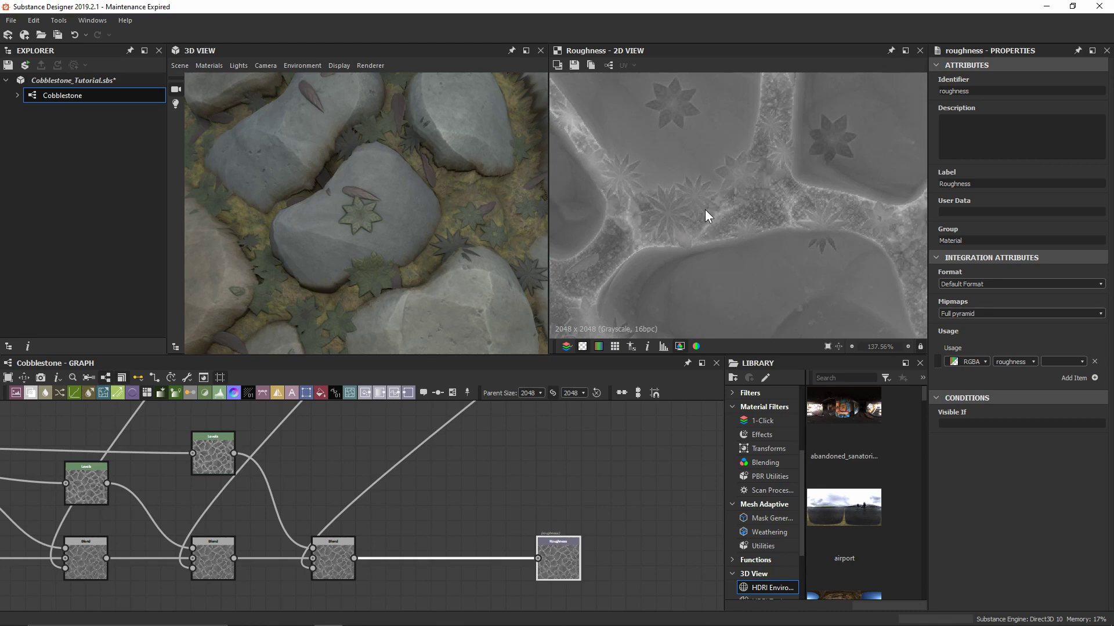
# Move the Roughness output farther from the last Blend and insert a new Blend node on the link between them.
pyautogui.moveTo(521, 545); pyautogui.dragTo(443, 513, button='middle')
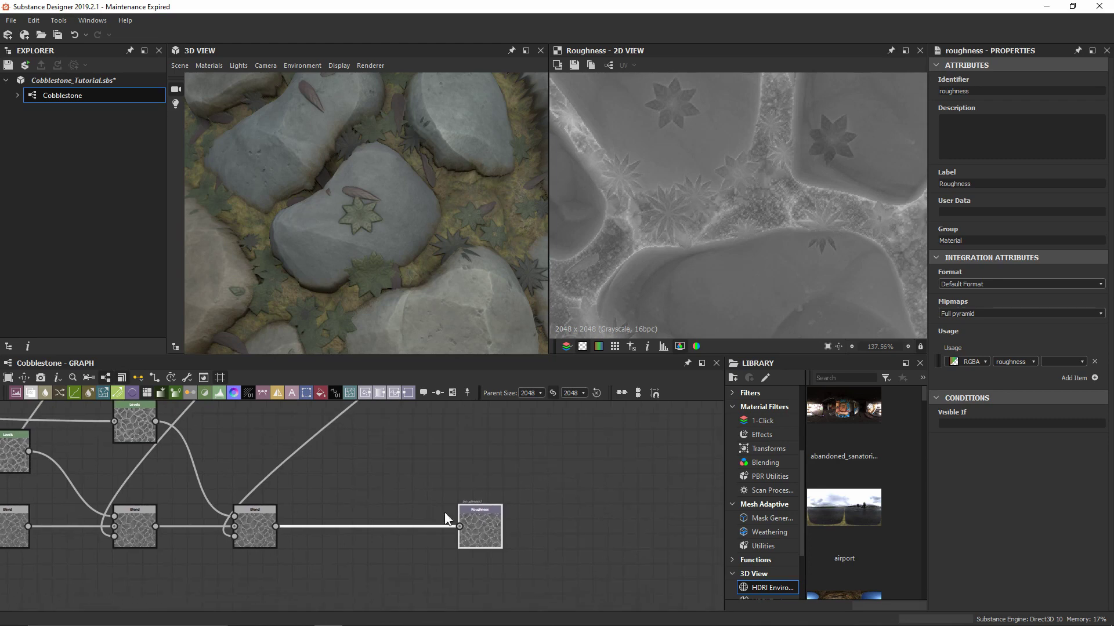
pyautogui.moveTo(647, 527); pyautogui.dragTo(655, 527)
pyautogui.moveTo(502, 493); pyautogui.dragTo(475, 555)
pyautogui.press('space')
pyautogui.write('b')
pyautogui.press('Return')
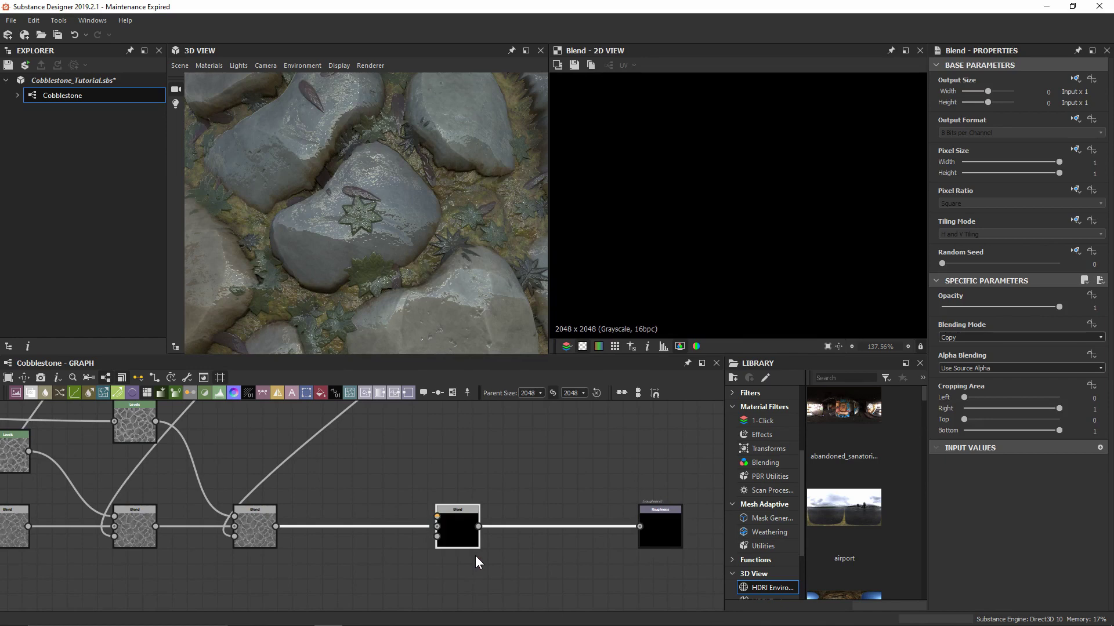
# Add a BnW Spots 2 noise node near the new Blend and inspect its pattern in 2D.
pyautogui.click(393, 488)
pyautogui.press('space')
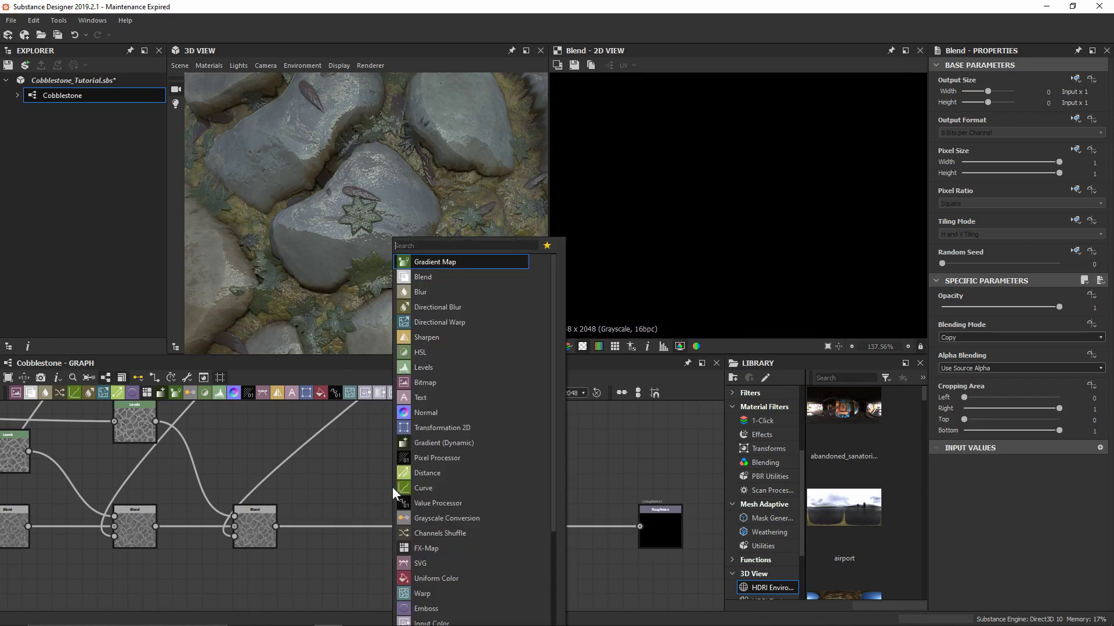
pyautogui.write('bn')
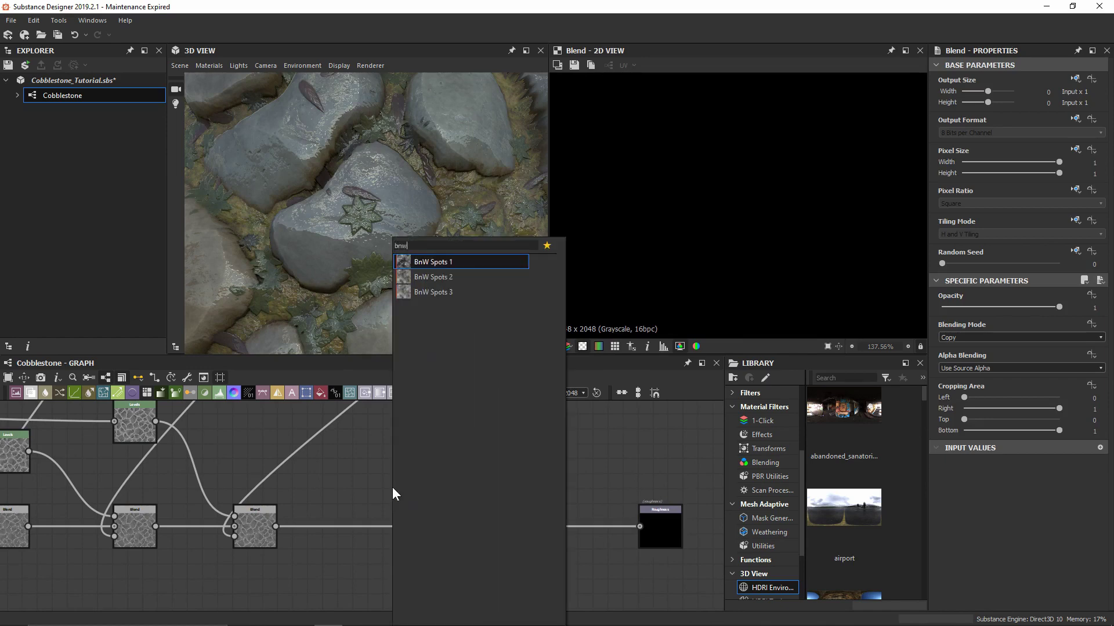
pyautogui.write('w')
pyautogui.press('Down')
pyautogui.press('Return')
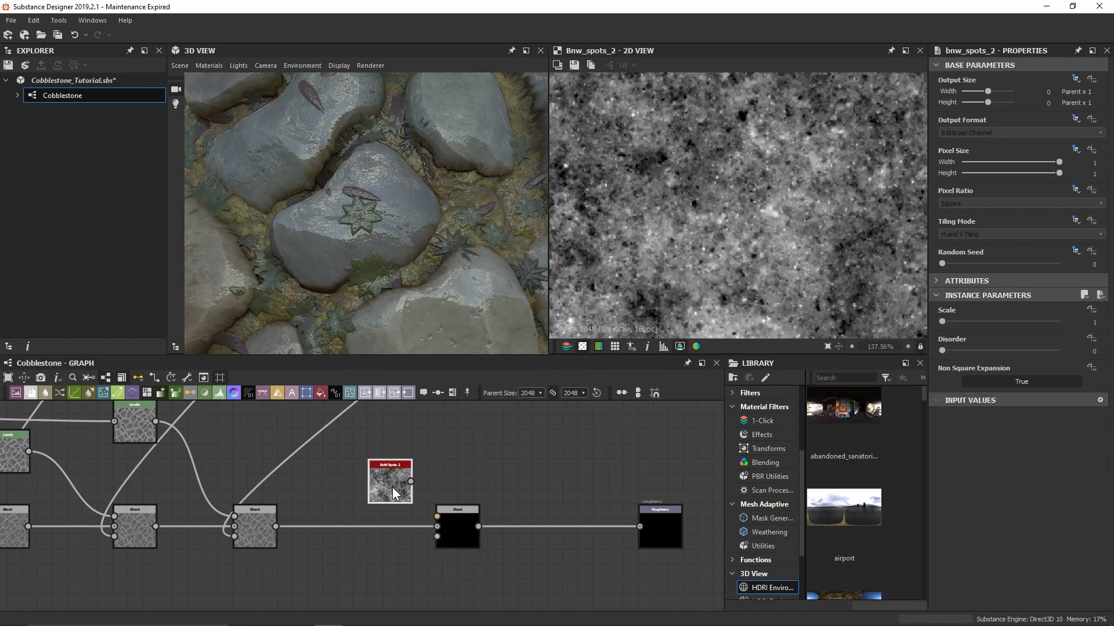
pyautogui.scroll(-3, 707, 208)
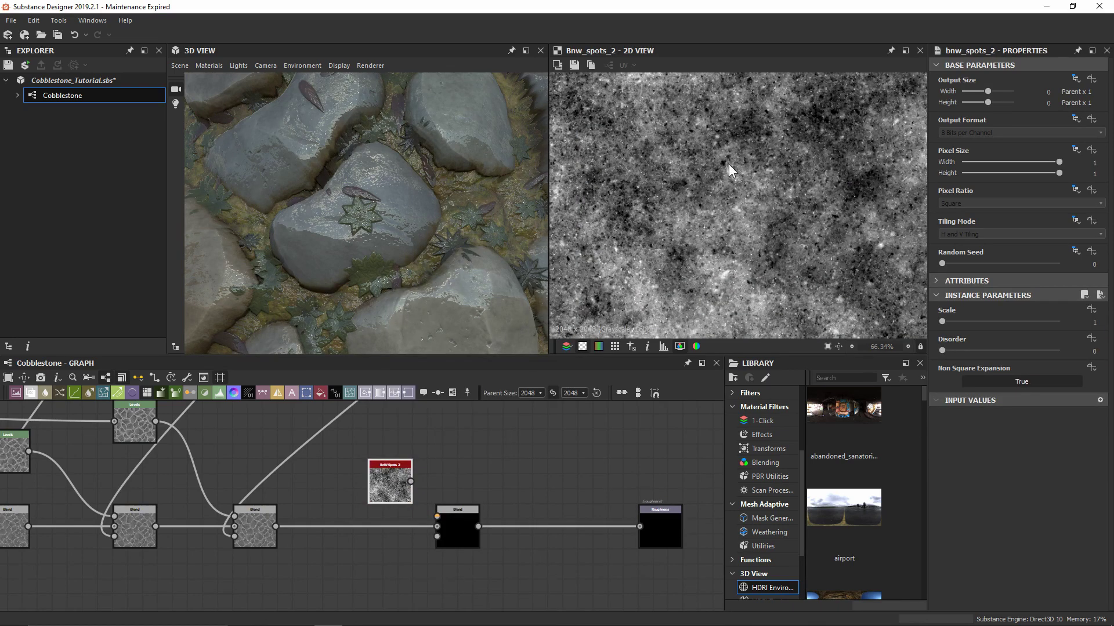
pyautogui.moveTo(730, 180); pyautogui.dragTo(815, 137, button='middle')
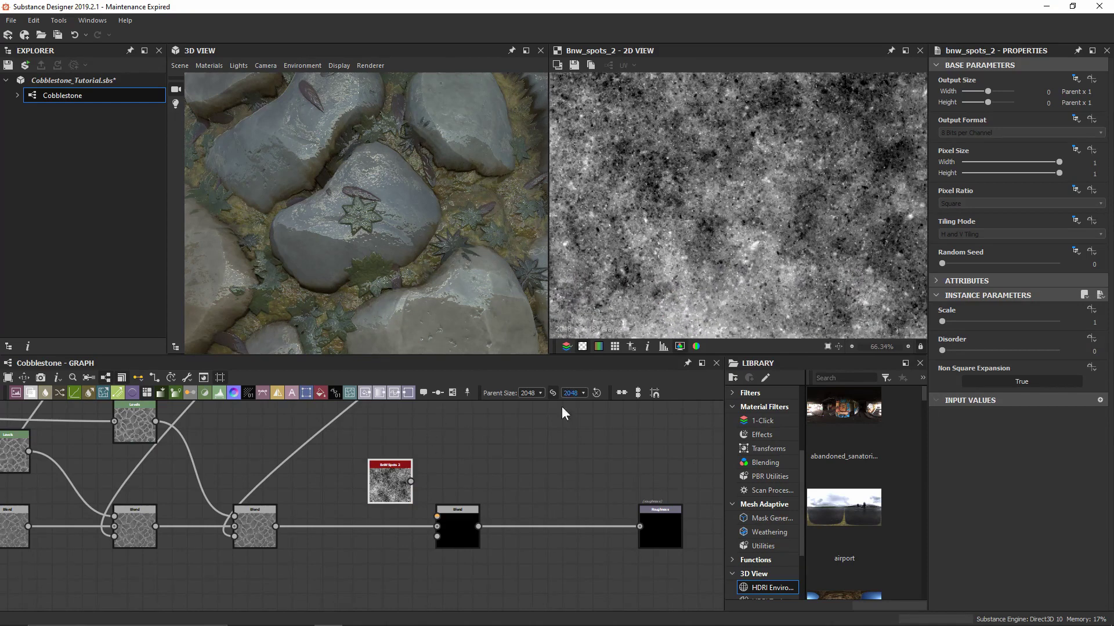
# Connect the BnW Spots 2 noise to the new Blend's foreground and set its blending mode to Screen.
pyautogui.moveTo(403, 476); pyautogui.dragTo(330, 465)
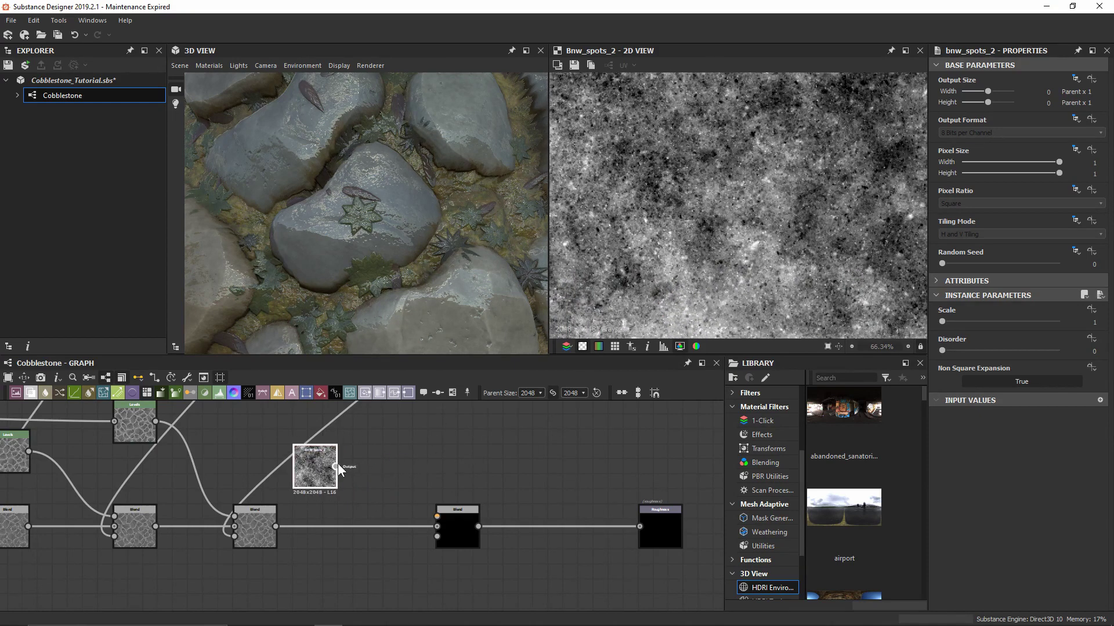
pyautogui.moveTo(415, 499); pyautogui.dragTo(449, 522)
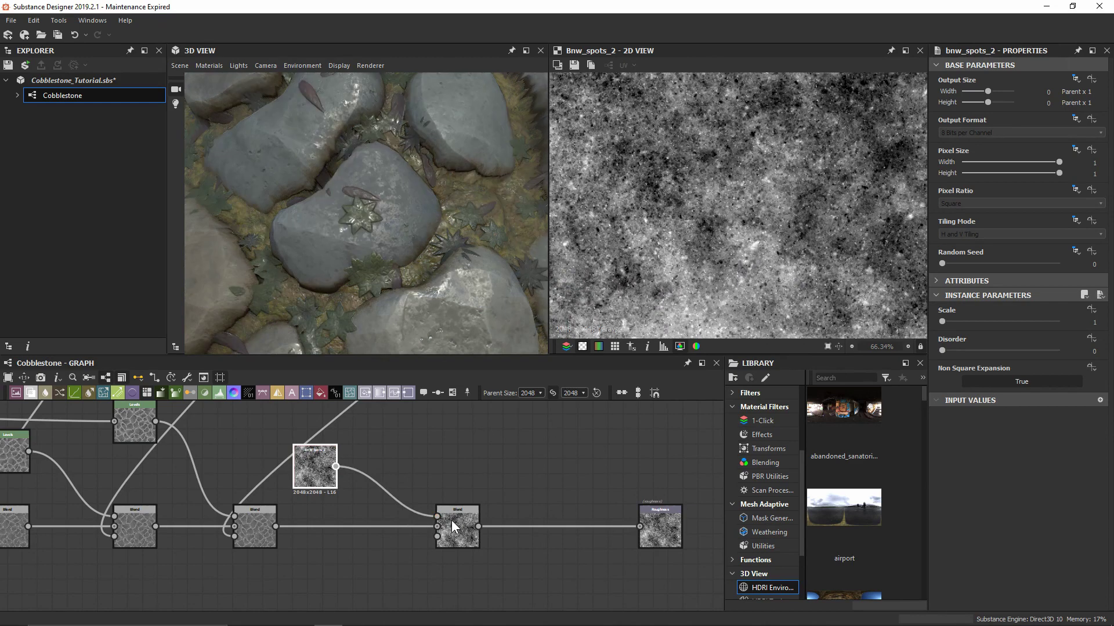
pyautogui.click(452, 520)
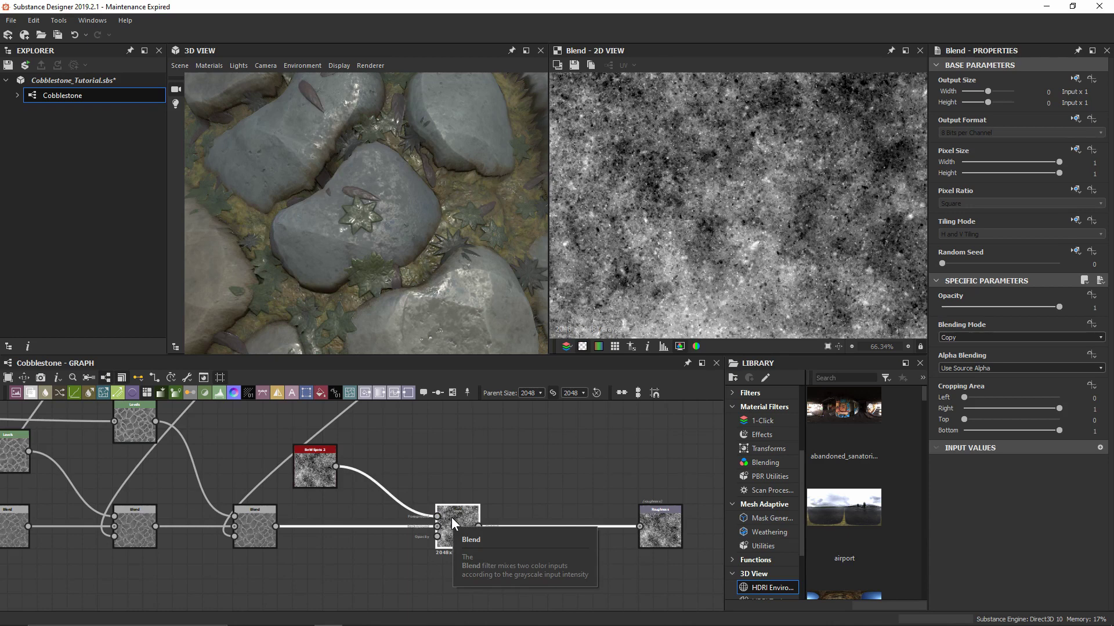
pyautogui.click(972, 337)
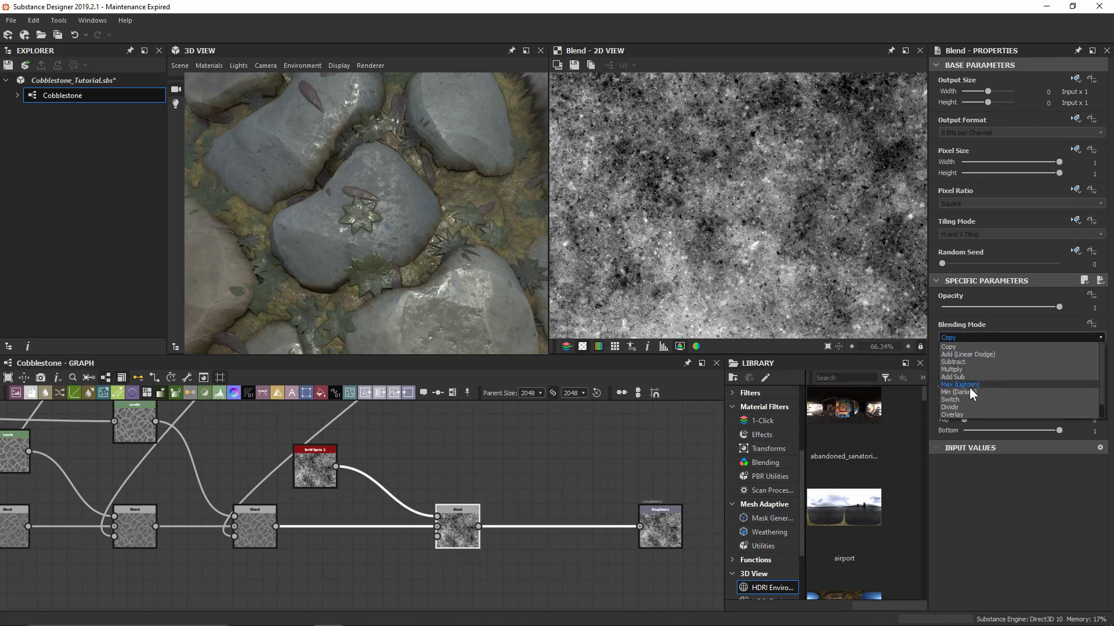
pyautogui.scroll(-1, 969, 409)
pyautogui.click(969, 409)
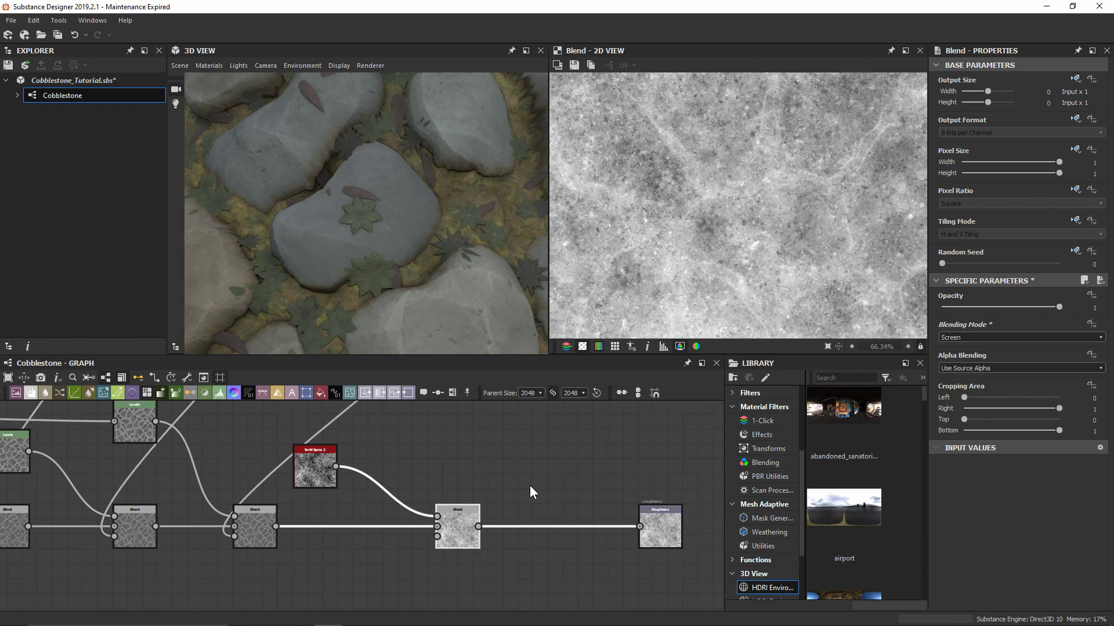
# Try the Add (Linear Dodge) and Add Sub blending modes on the noise Blend, and return it to Screen.
pyautogui.click(1001, 336)
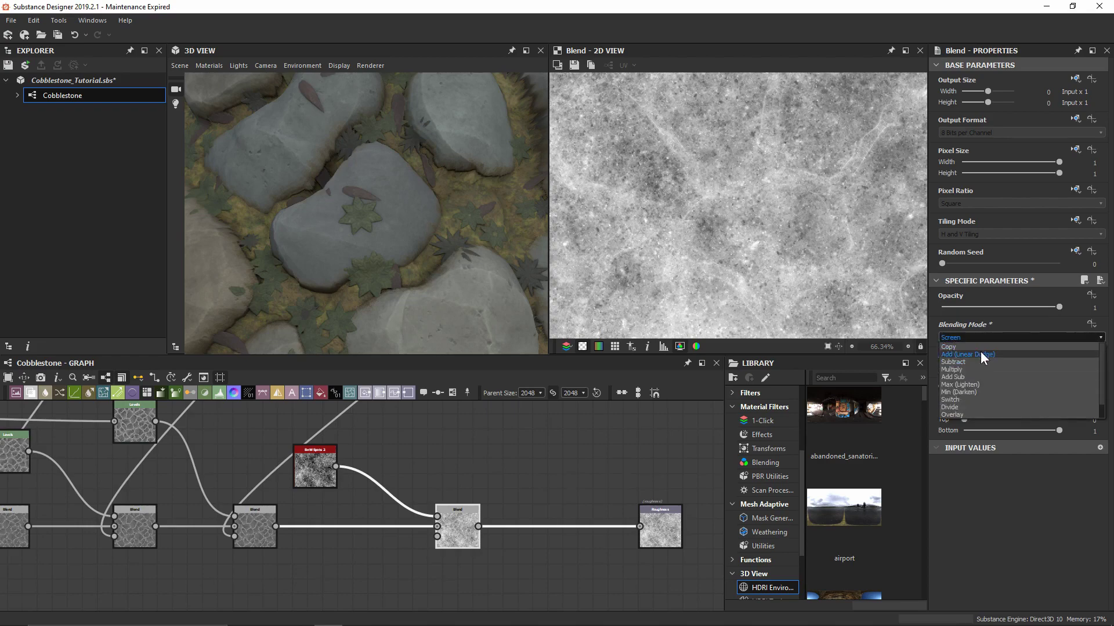
pyautogui.click(983, 355)
pyautogui.click(969, 337)
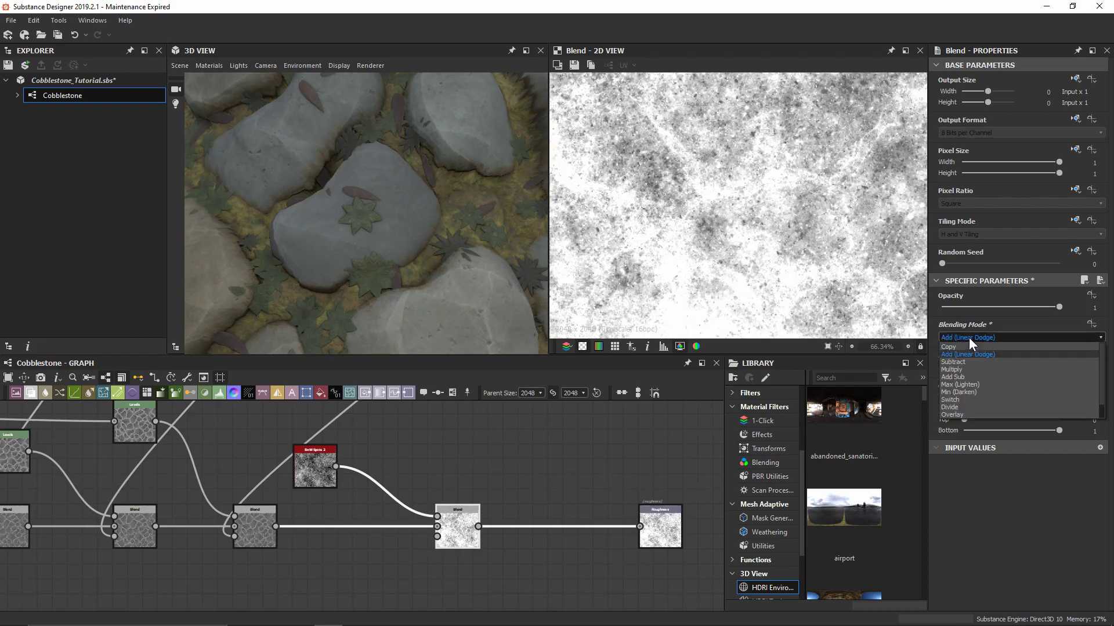
pyautogui.click(971, 376)
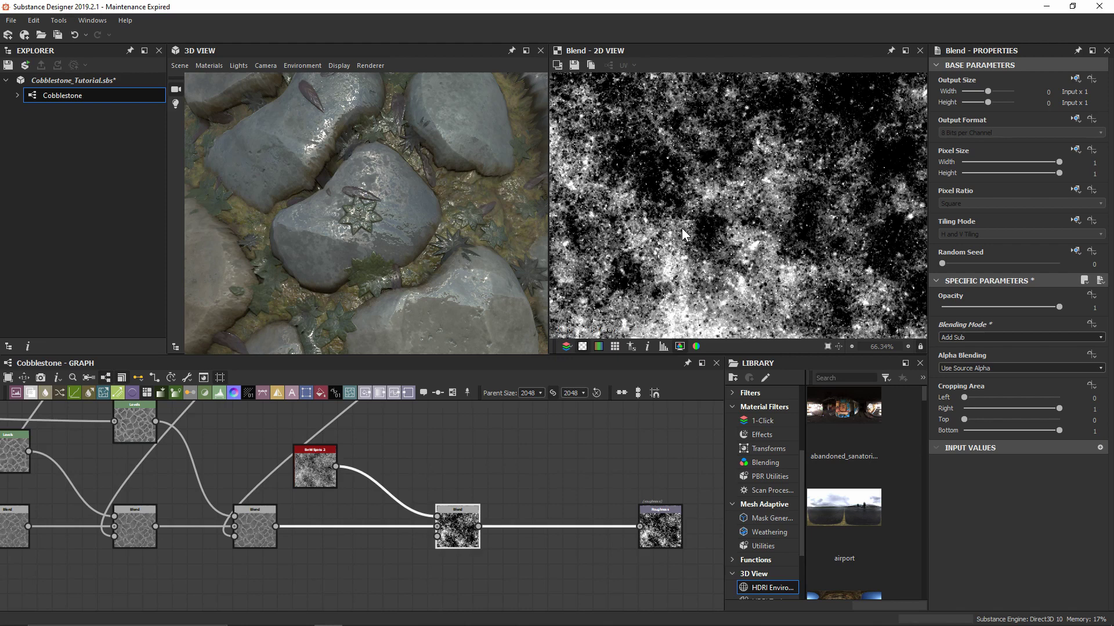
pyautogui.click(969, 338)
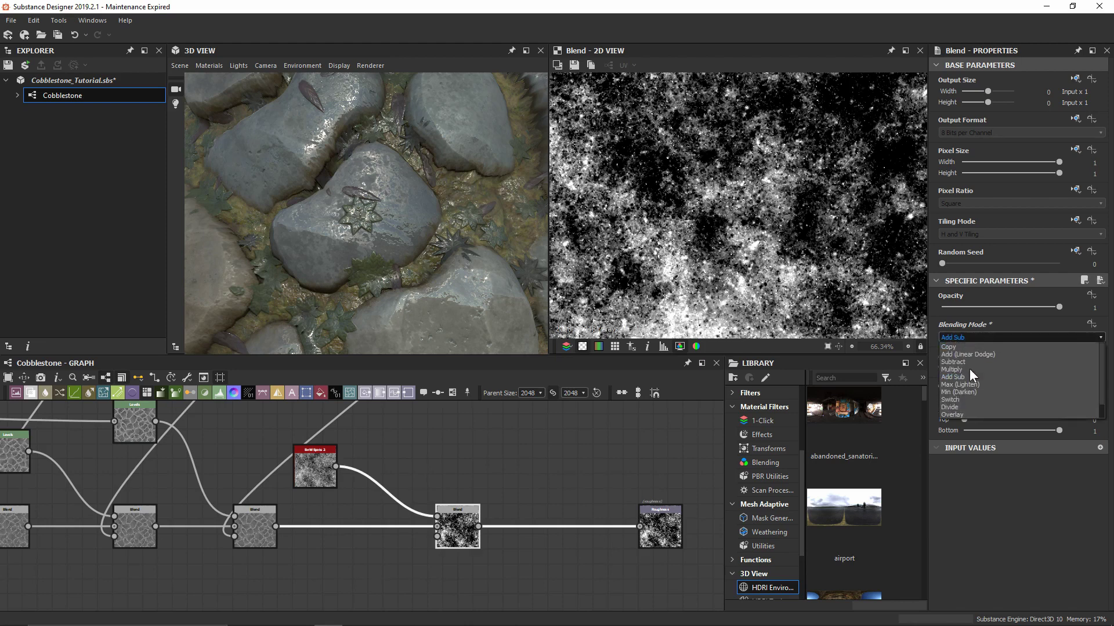
pyautogui.click(963, 409)
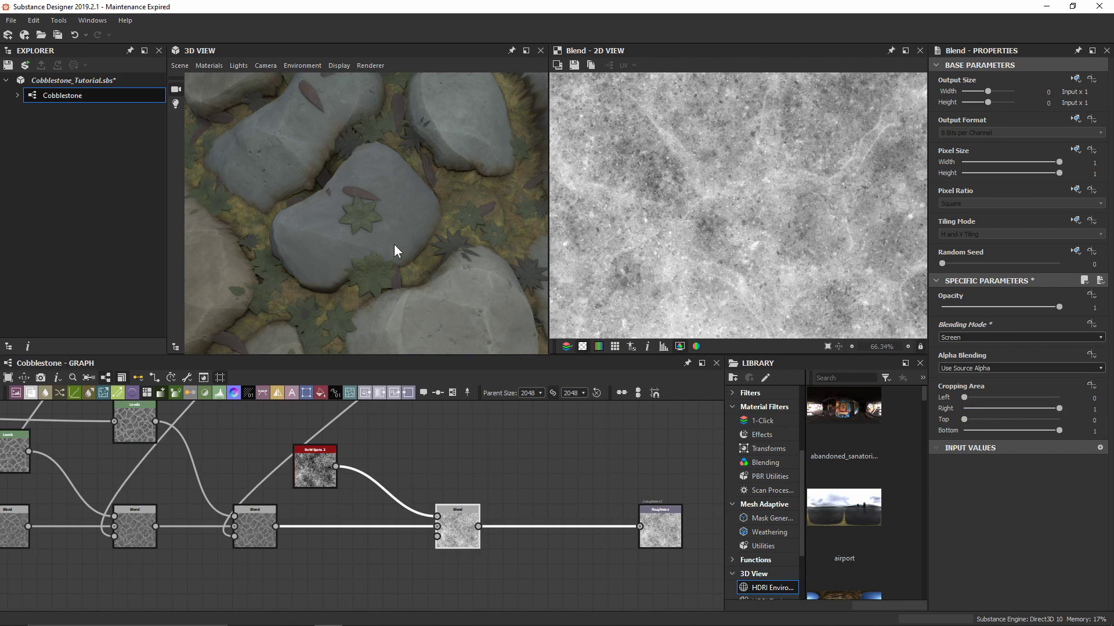
# Set the noise Blend's opacity to 0.3 and check the surface in 3D from farther away and at an angle.
pyautogui.scroll(-3, 377, 214)
pyautogui.moveTo(377, 218)
pyautogui.mouseDown()
pyautogui.moveTo(396, 218)
pyautogui.moveTo(374, 215)
pyautogui.mouseUp()
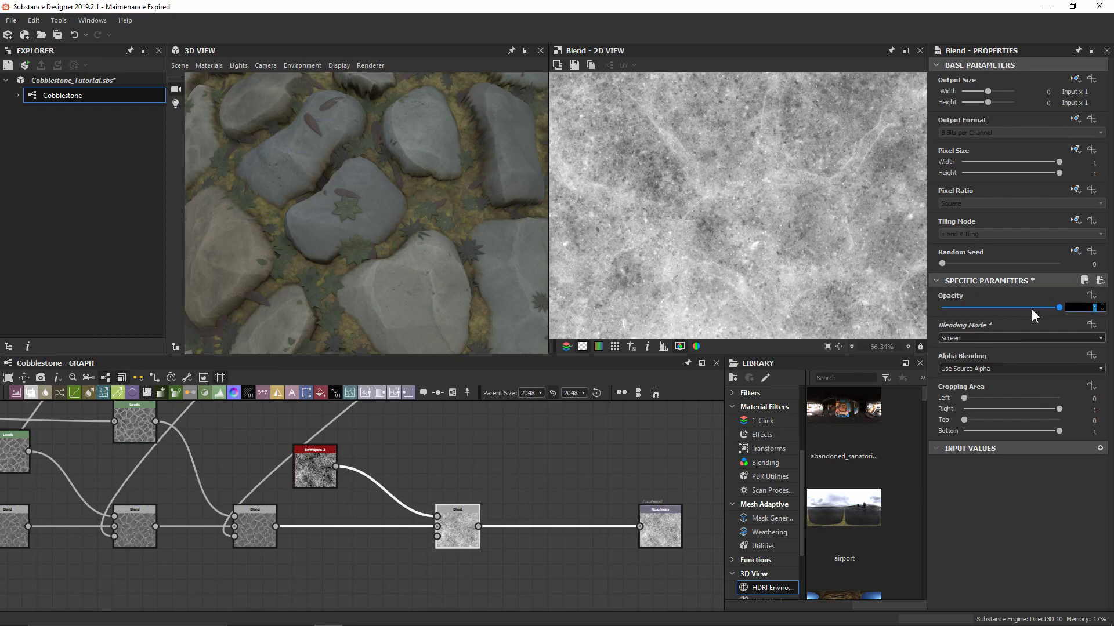
pyautogui.write('0.3')
pyautogui.press('Return')
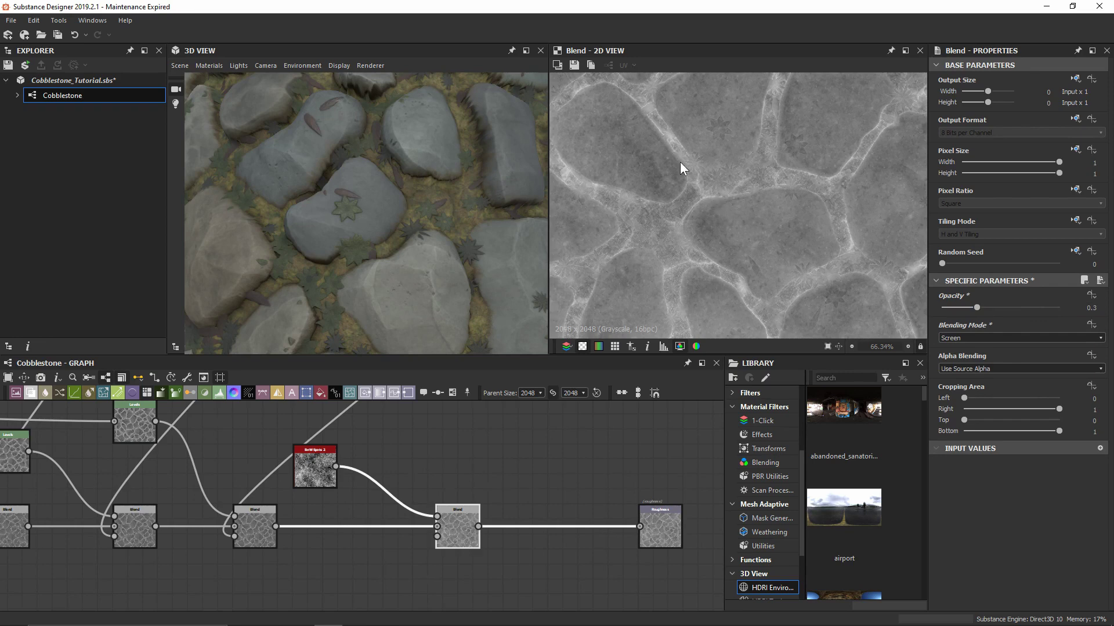
pyautogui.moveTo(394, 224); pyautogui.dragTo(435, 217)
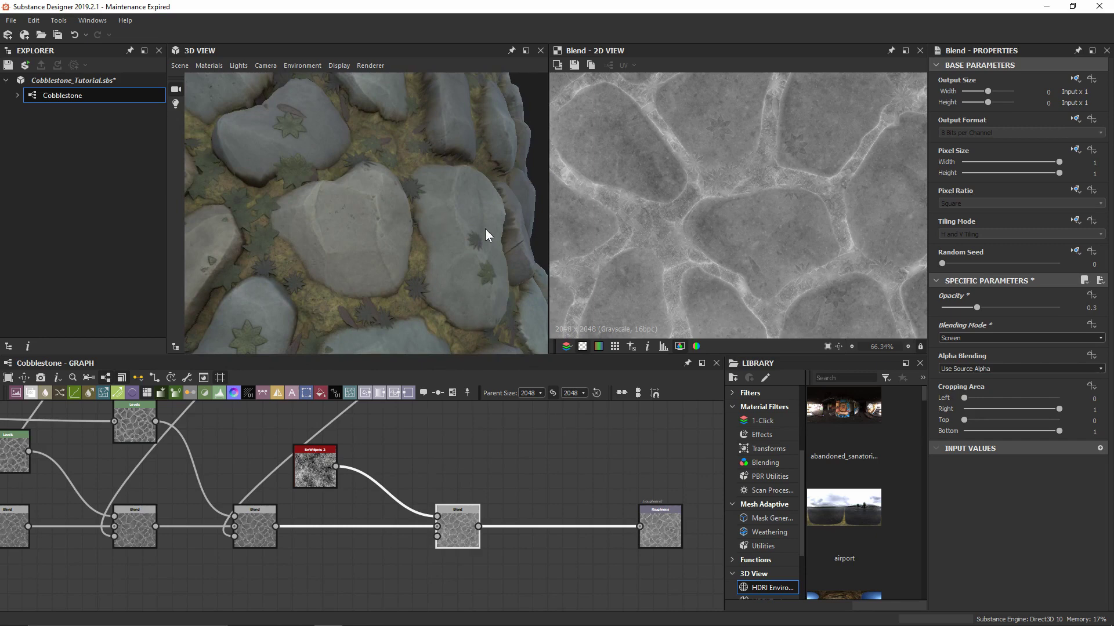
# Set the noise Blend's opacity to 0.2 and examine the blended roughness up close in 2D.
pyautogui.click(975, 309)
pyautogui.write('0.2')
pyautogui.press('Return')
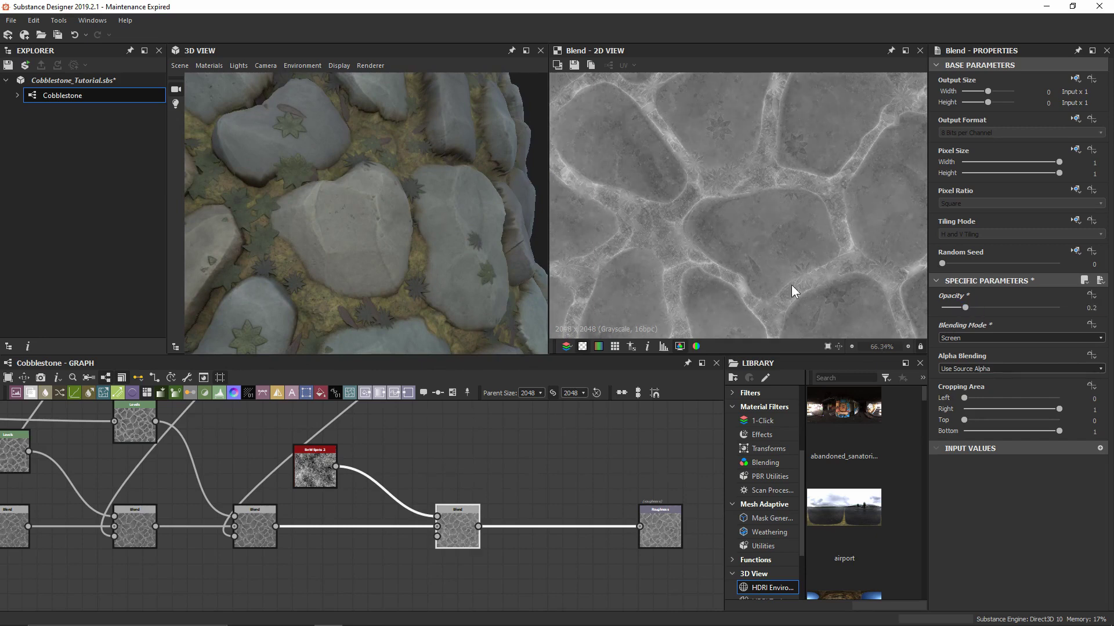
pyautogui.scroll(5, 798, 231)
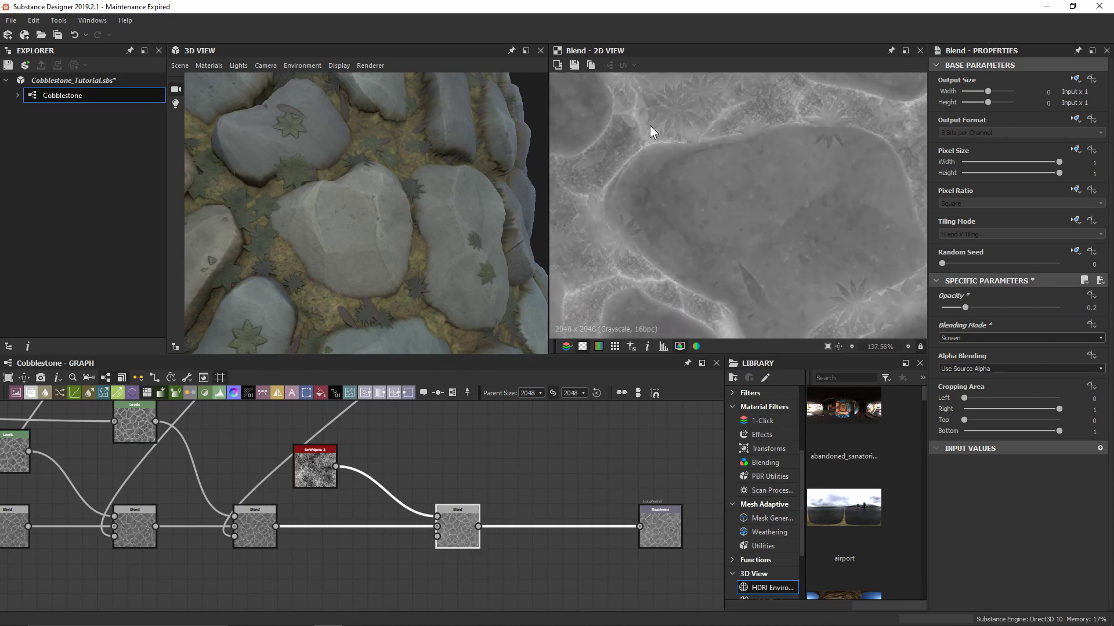
pyautogui.keyDown('ctrl'); pyautogui.keyDown('shift'); pyautogui.moveTo(406, 230); pyautogui.dragTo(412, 209, button='right'); pyautogui.keyUp('shift'); pyautogui.keyUp('ctrl')
# Shift the midtone of the upper Levels directly after Curvature Smooth to darken its roughness, comparing against the previous setting under rotated lighting.
pyautogui.moveTo(222, 510); pyautogui.dragTo(559, 496, button='middle')
pyautogui.scroll(-2, 559, 496)
pyautogui.moveTo(283, 491); pyautogui.dragTo(512, 476, button='middle')
pyautogui.scroll(2, 512, 477)
pyautogui.scroll(2, 411, 506)
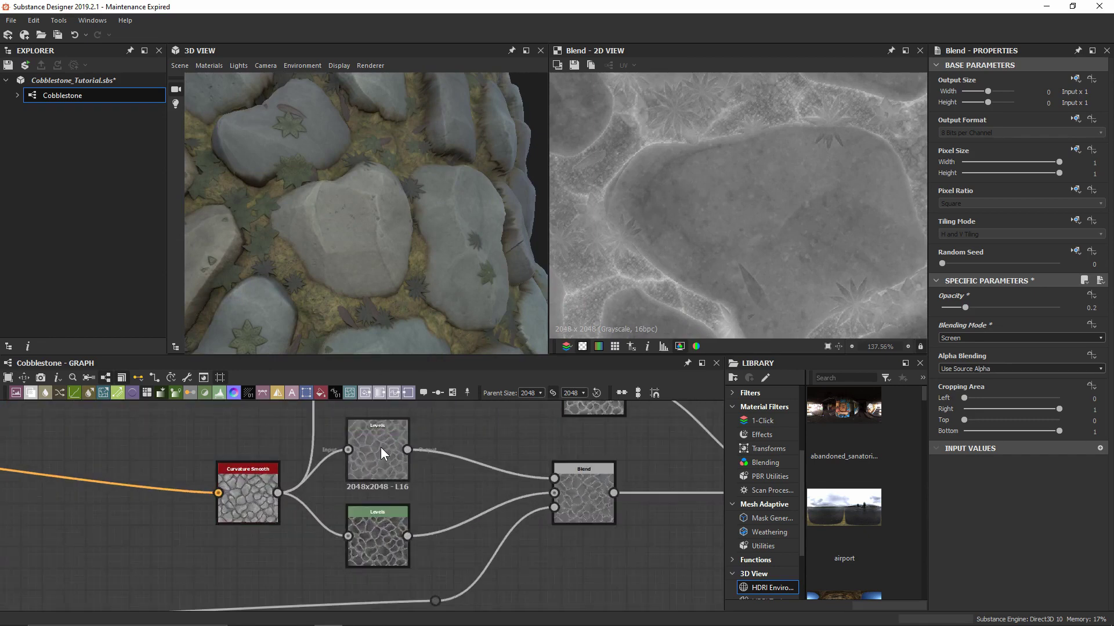
pyautogui.click(380, 447)
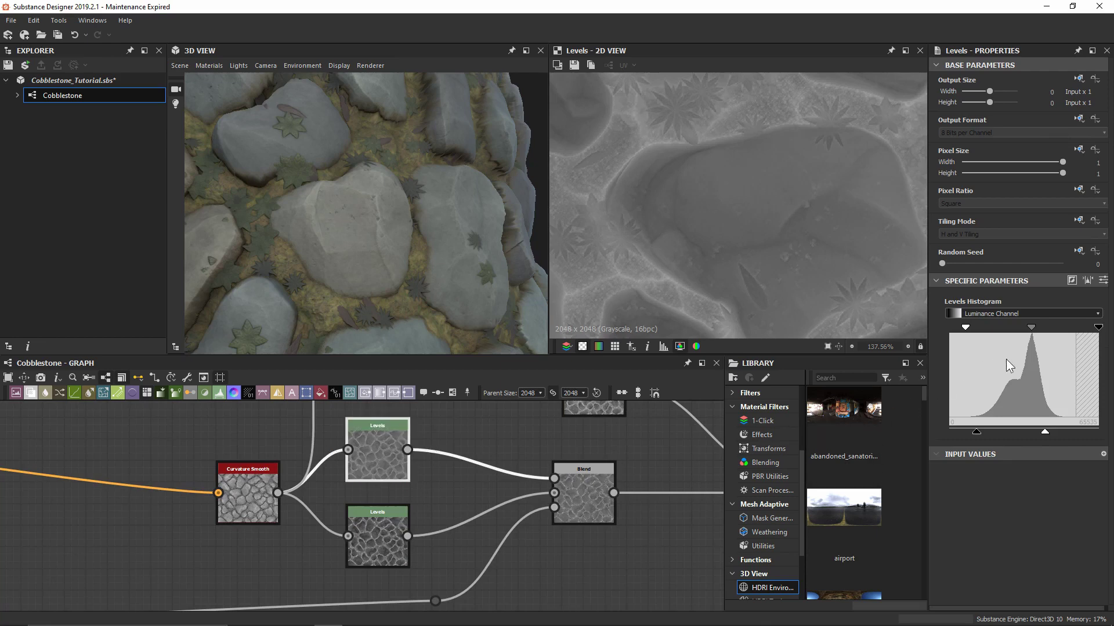
pyautogui.moveTo(1032, 325); pyautogui.dragTo(1024, 323)
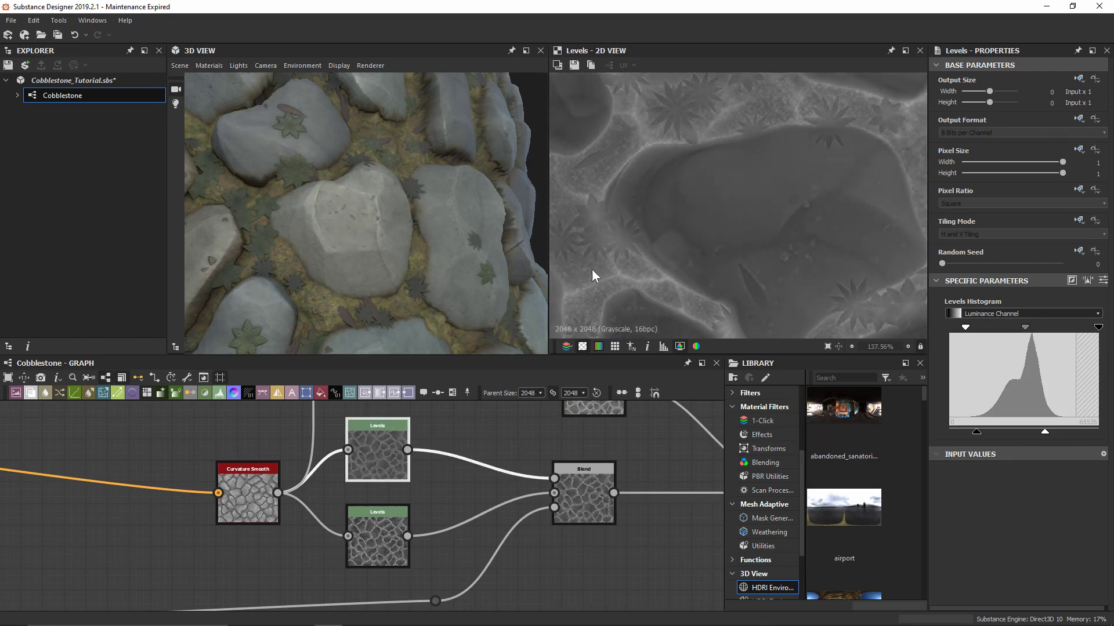
pyautogui.keyDown('ctrl'); pyautogui.keyDown('shift'); pyautogui.moveTo(354, 256); pyautogui.dragTo(335, 257); pyautogui.keyUp('shift'); pyautogui.keyUp('ctrl')
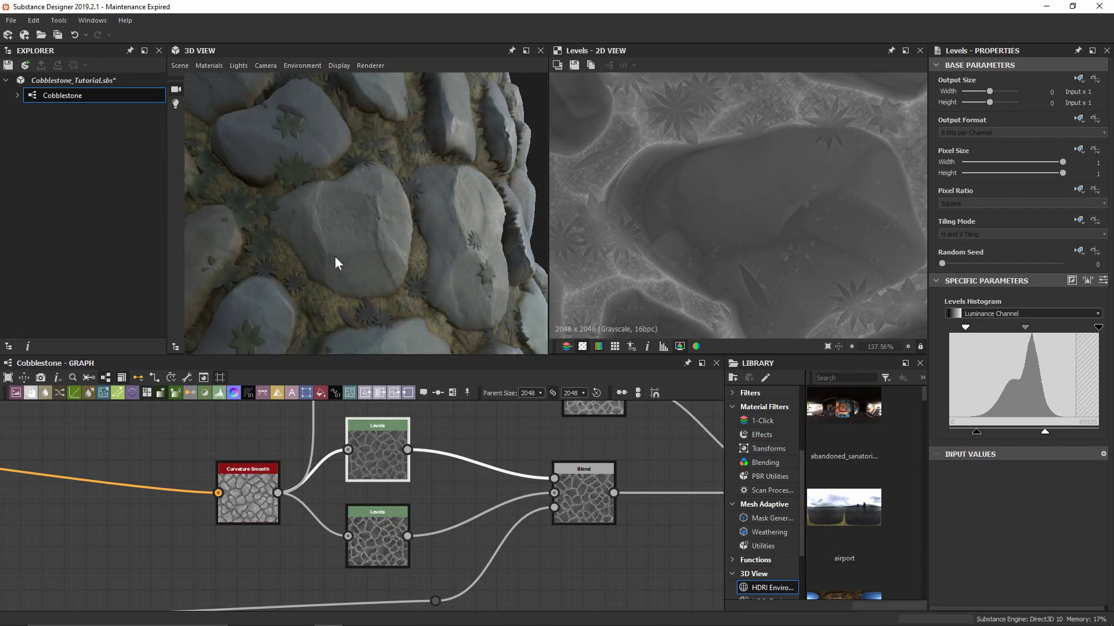
pyautogui.hotkey('ctrl', 'z')
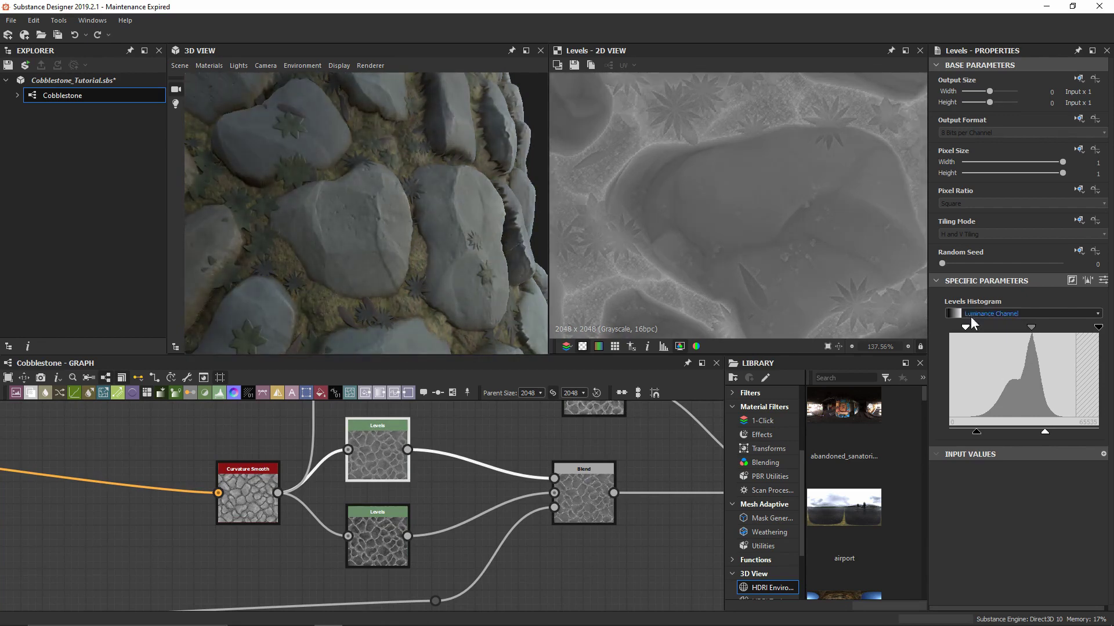
pyautogui.moveTo(1028, 327); pyautogui.dragTo(1022, 327)
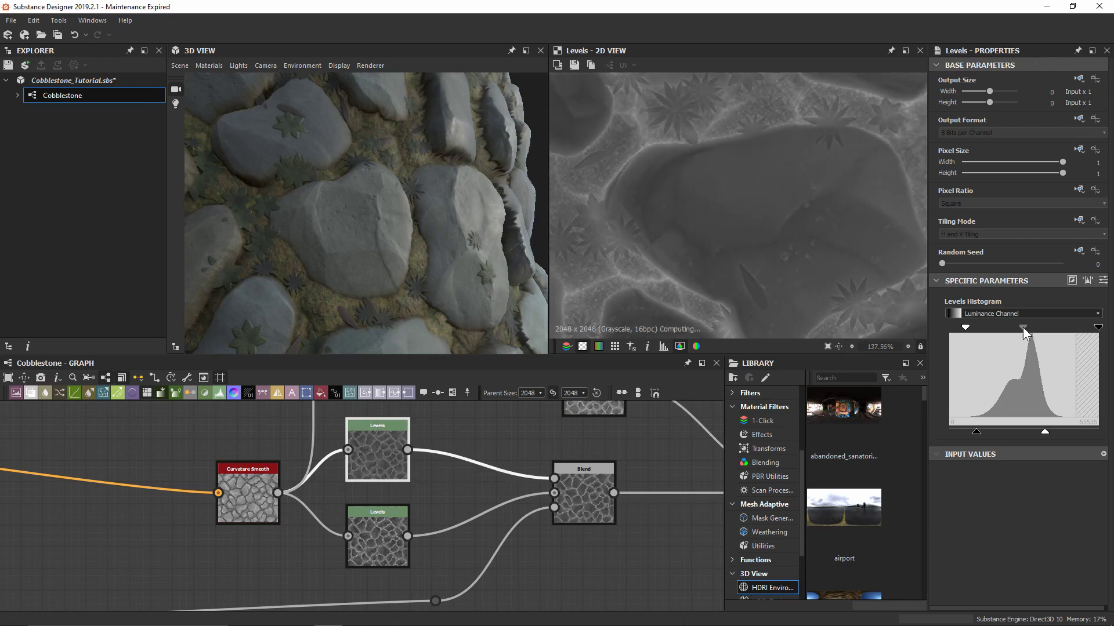
# Examine the reflections on the stones in 3D, both up close and overall, under different lighting.
pyautogui.moveTo(464, 242); pyautogui.dragTo(383, 269)
pyautogui.moveTo(383, 269); pyautogui.dragTo(388, 210, button='right')
pyautogui.moveTo(388, 209); pyautogui.dragTo(378, 236)
pyautogui.keyDown('ctrl'); pyautogui.keyDown('shift'); pyautogui.moveTo(377, 237); pyautogui.dragTo(392, 229, button='right'); pyautogui.keyUp('shift'); pyautogui.keyUp('ctrl')
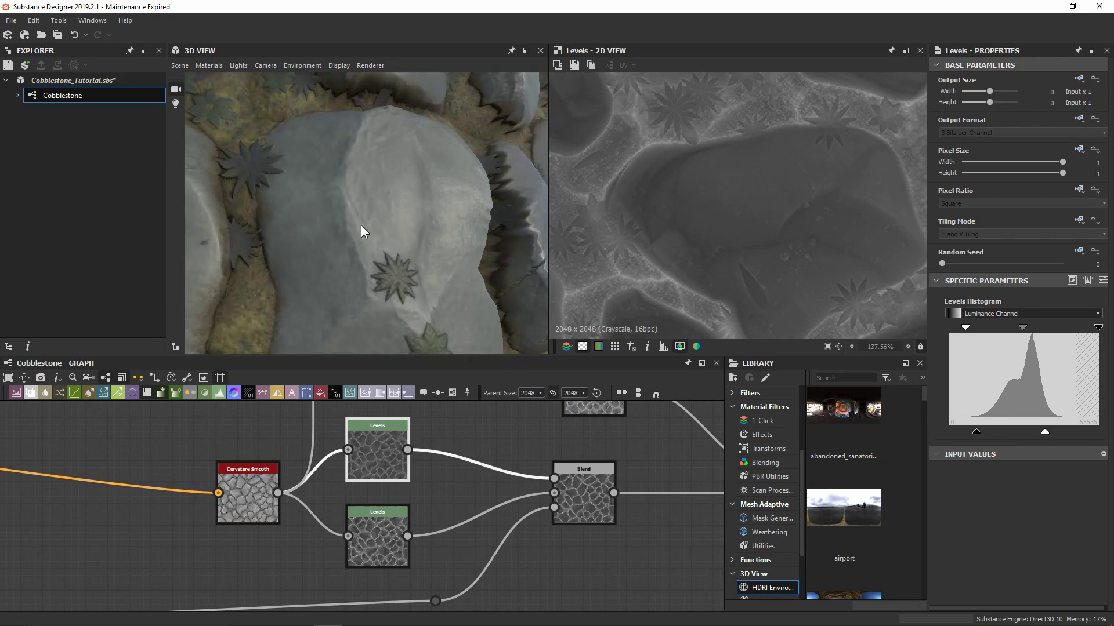
pyautogui.moveTo(392, 263); pyautogui.dragTo(420, 255, button='middle')
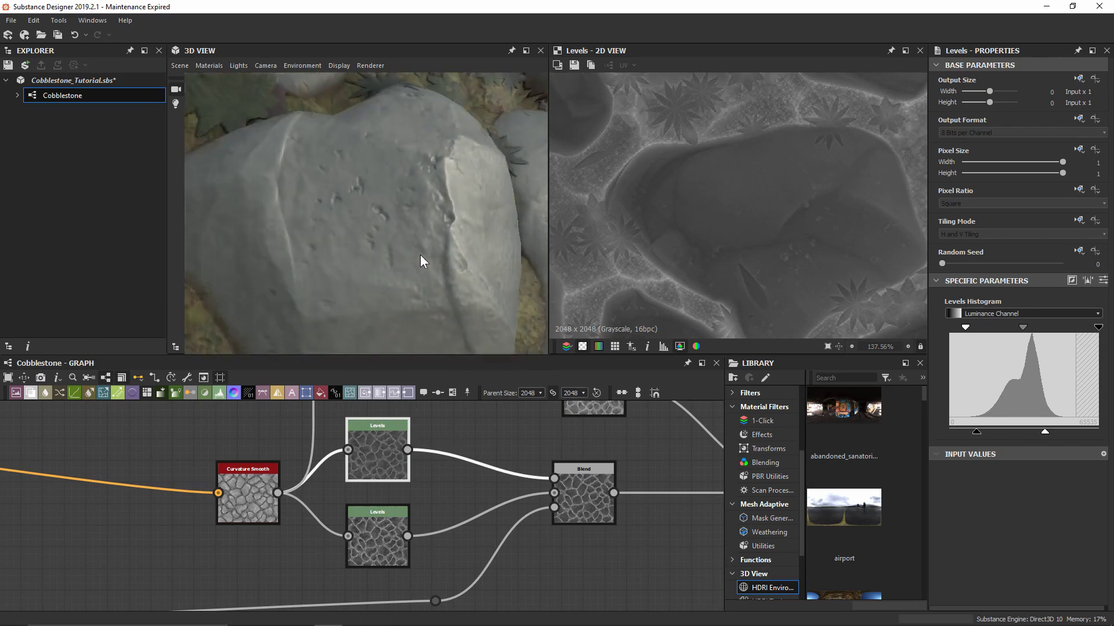
pyautogui.keyDown('ctrl'); pyautogui.keyDown('shift'); pyautogui.moveTo(420, 255); pyautogui.dragTo(399, 283, button='right'); pyautogui.keyUp('shift'); pyautogui.keyUp('ctrl')
pyautogui.moveTo(399, 283); pyautogui.dragTo(318, 255)
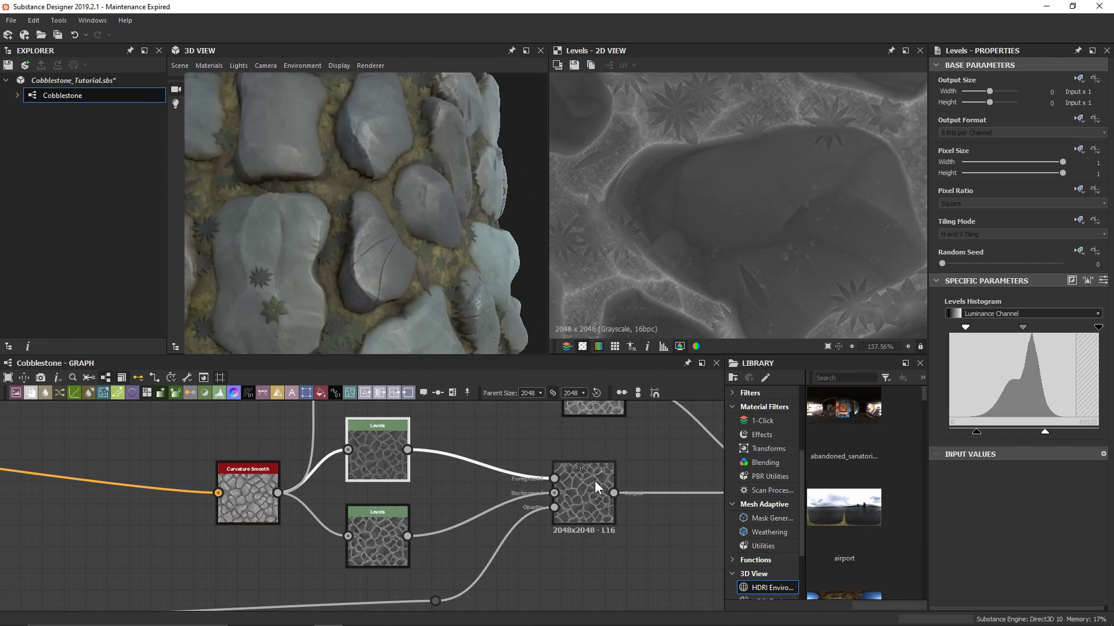
# Insert a Sharpen node on the link between the noise Blend and the Roughness output.
pyautogui.scroll(-3, 594, 482)
pyautogui.moveTo(608, 486); pyautogui.dragTo(320, 500, button='middle')
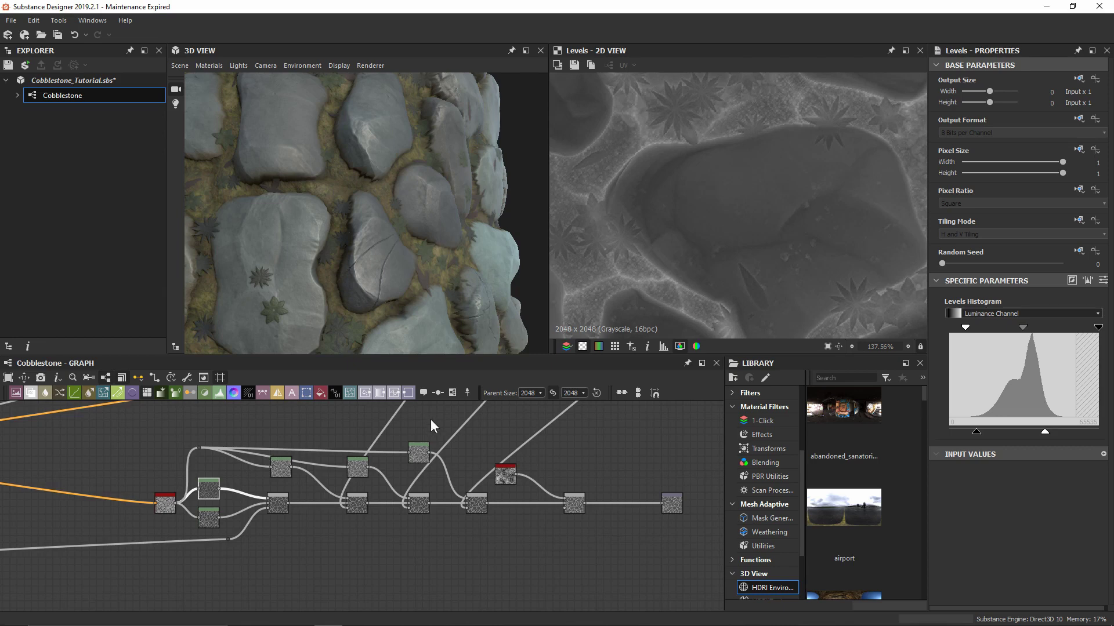
pyautogui.scroll(5, 625, 513)
pyautogui.moveTo(625, 513); pyautogui.dragTo(511, 498, button='middle')
pyautogui.click(509, 510)
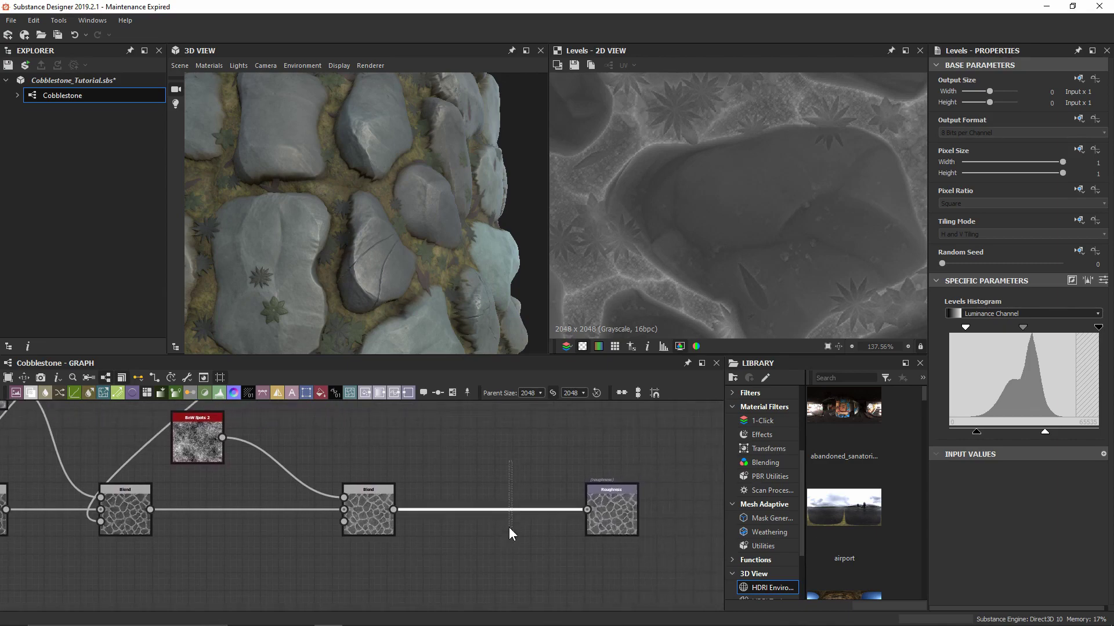
pyautogui.press('space')
pyautogui.write('sharpen')
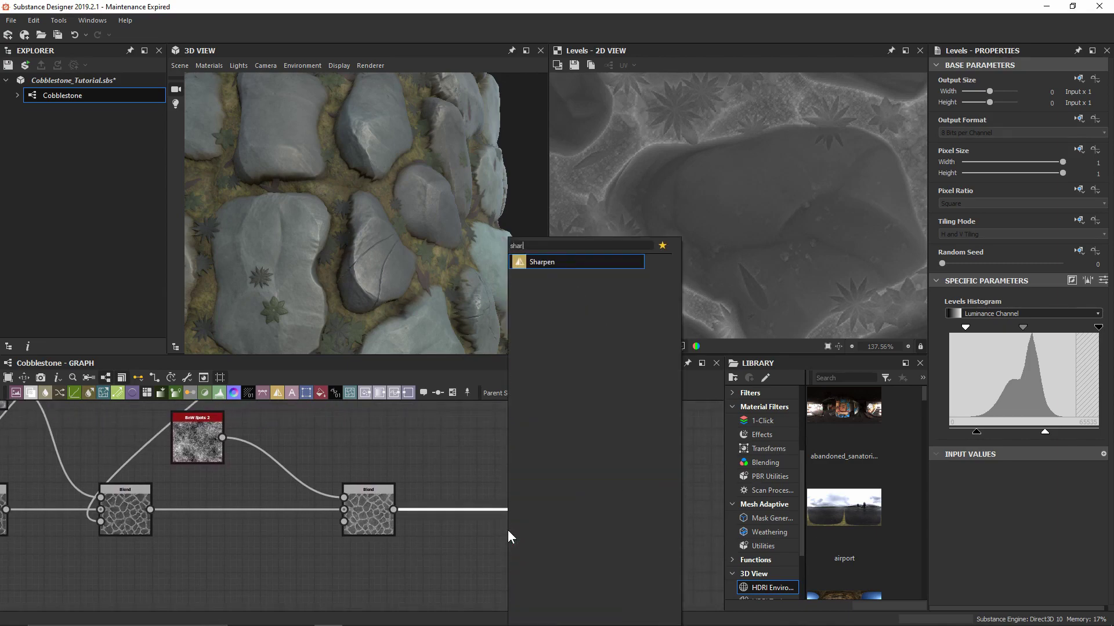
pyautogui.press('Return')
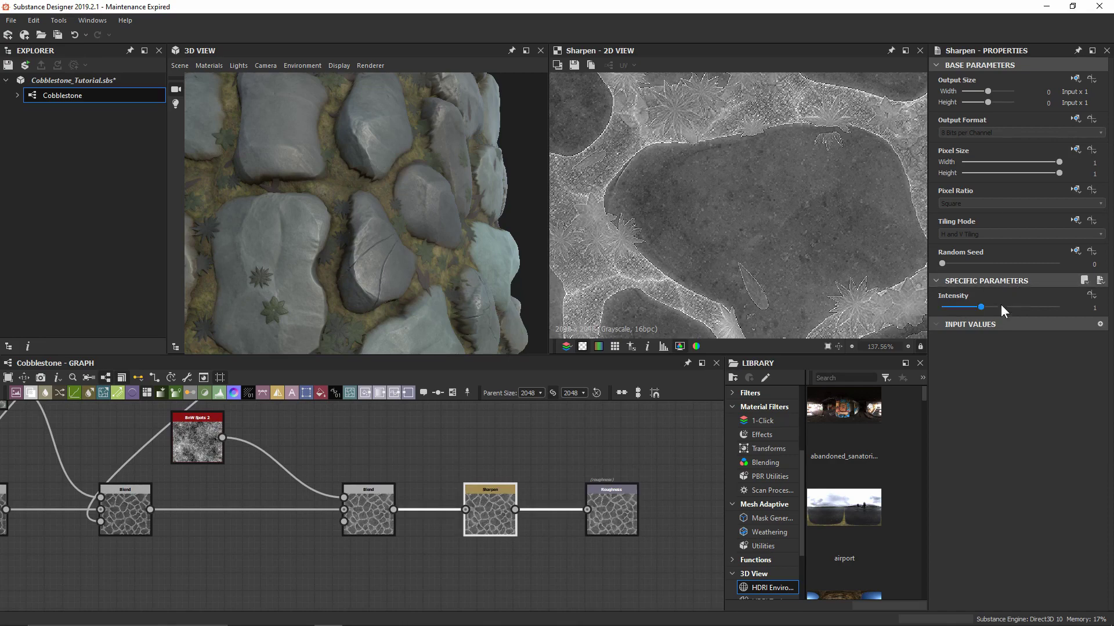
# Examine the sharpened roughness in 2D and its effect on several stones in 3D from different angles and lighting.
pyautogui.moveTo(659, 194); pyautogui.dragTo(730, 163, button='middle')
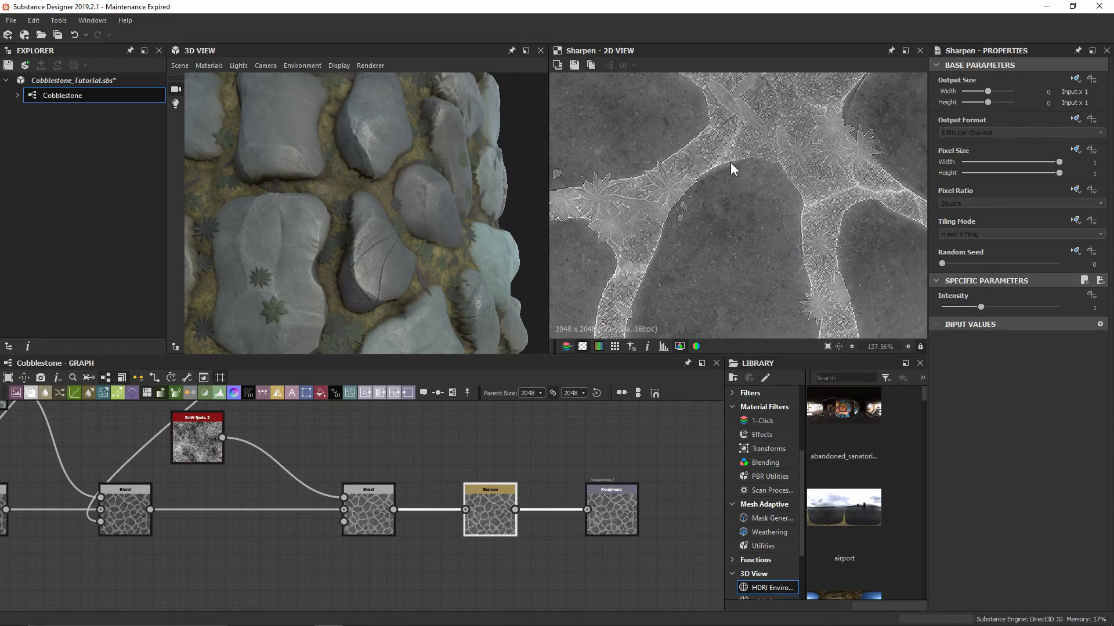
pyautogui.moveTo(406, 277); pyautogui.dragTo(431, 263)
pyautogui.scroll(3, 430, 263)
pyautogui.moveTo(435, 215)
pyautogui.mouseDown()
pyautogui.moveTo(420, 232)
pyautogui.moveTo(499, 210)
pyautogui.moveTo(454, 214)
pyautogui.mouseUp()
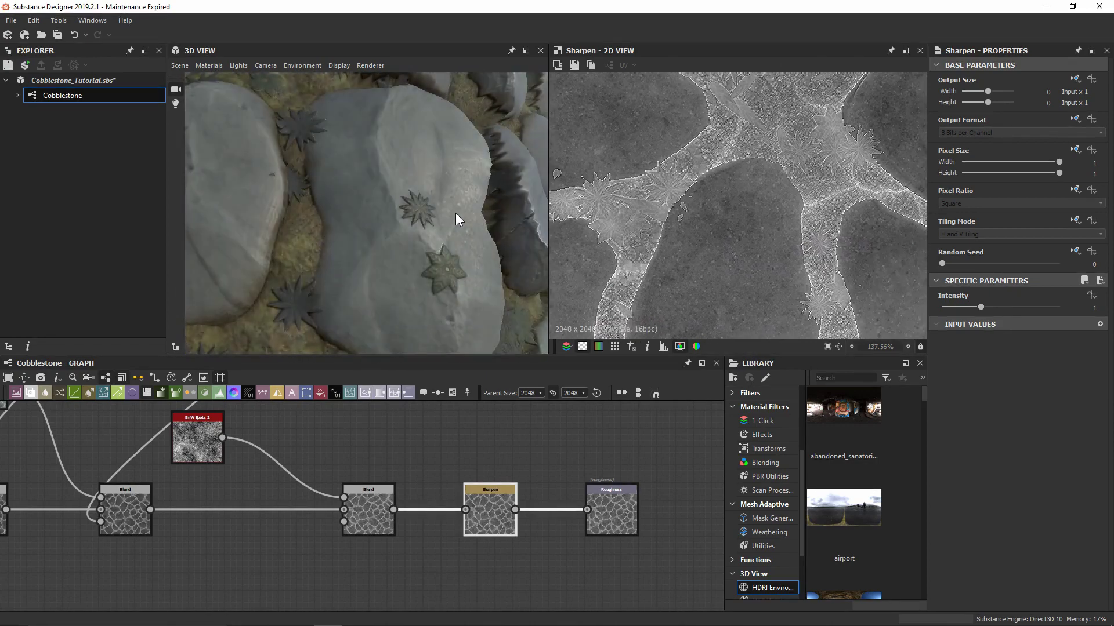
pyautogui.moveTo(458, 211); pyautogui.dragTo(441, 214, button='middle')
pyautogui.moveTo(441, 214)
pyautogui.mouseDown()
pyautogui.moveTo(425, 215)
pyautogui.moveTo(447, 212)
pyautogui.mouseUp()
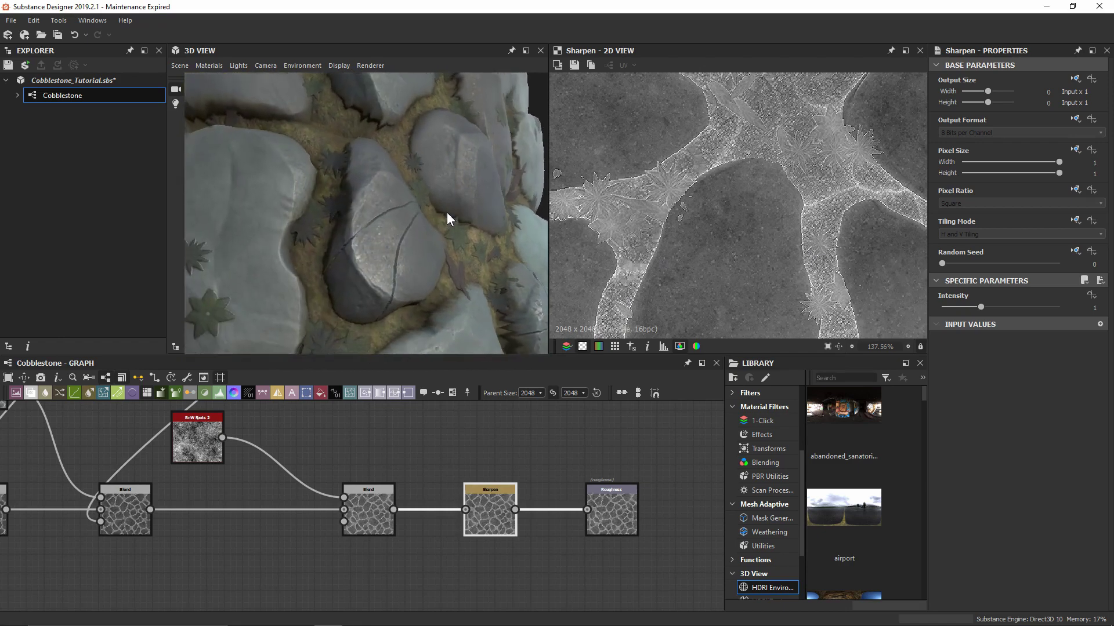
pyautogui.scroll(2, 432, 192)
pyautogui.scroll(2, 432, 192)
pyautogui.moveTo(405, 188); pyautogui.dragTo(398, 193, button='middle')
pyautogui.moveTo(402, 187); pyautogui.dragTo(356, 238)
pyautogui.keyDown('ctrl'); pyautogui.keyDown('shift'); pyautogui.moveTo(356, 238); pyautogui.dragTo(417, 244, button='right'); pyautogui.keyUp('shift'); pyautogui.keyUp('ctrl')
pyautogui.moveTo(417, 244)
pyautogui.mouseDown()
pyautogui.moveTo(447, 216)
pyautogui.moveTo(415, 228)
pyautogui.moveTo(433, 225)
pyautogui.mouseUp()
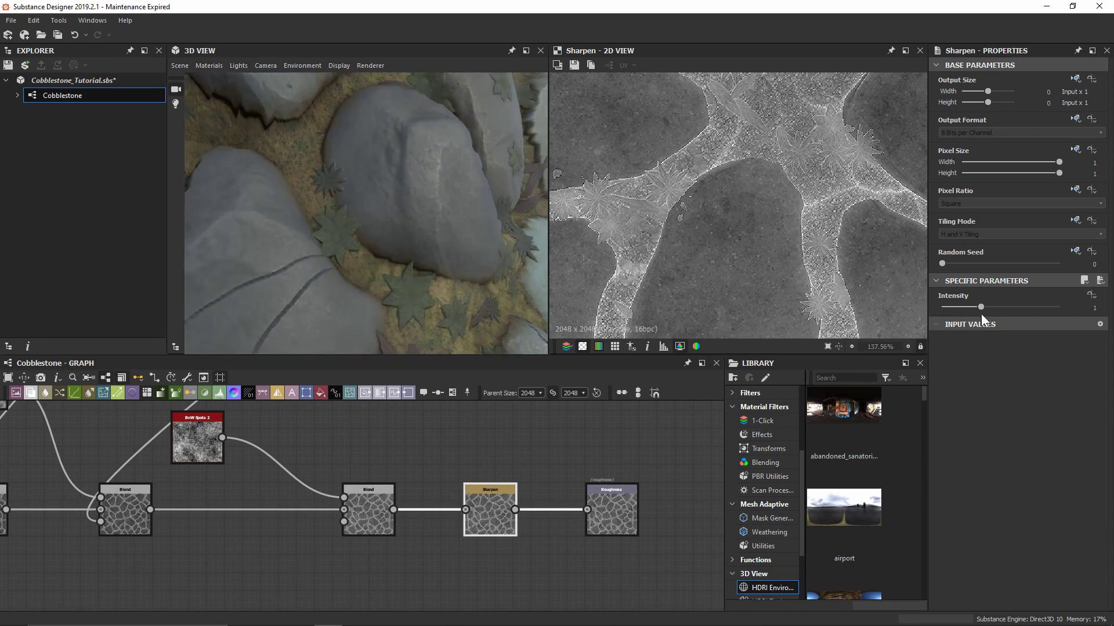
# Set the Sharpen intensity to 0.5 and inspect the stones, dirt and foliage in 2D.
pyautogui.moveTo(980, 309); pyautogui.dragTo(980, 310)
pyautogui.write('0.5')
pyautogui.press('Return')
pyautogui.moveTo(679, 174); pyautogui.dragTo(723, 269, button='middle')
pyautogui.moveTo(737, 147); pyautogui.dragTo(666, 258, button='middle')
pyautogui.scroll(2, 666, 259)
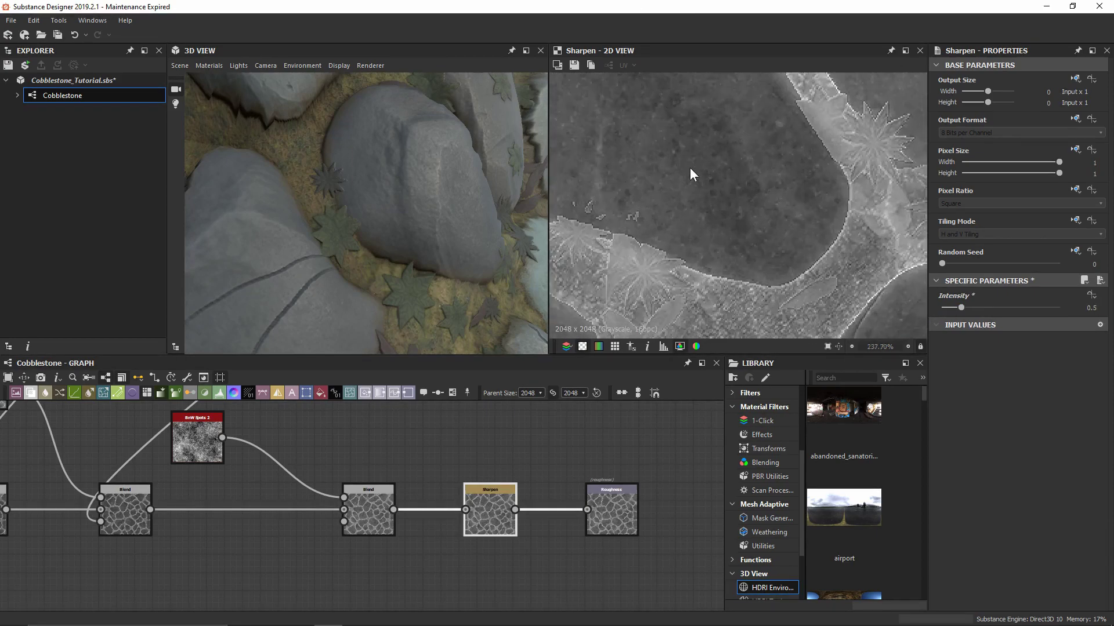
pyautogui.moveTo(698, 139); pyautogui.dragTo(628, 258, button='middle')
pyautogui.scroll(-2, 632, 258)
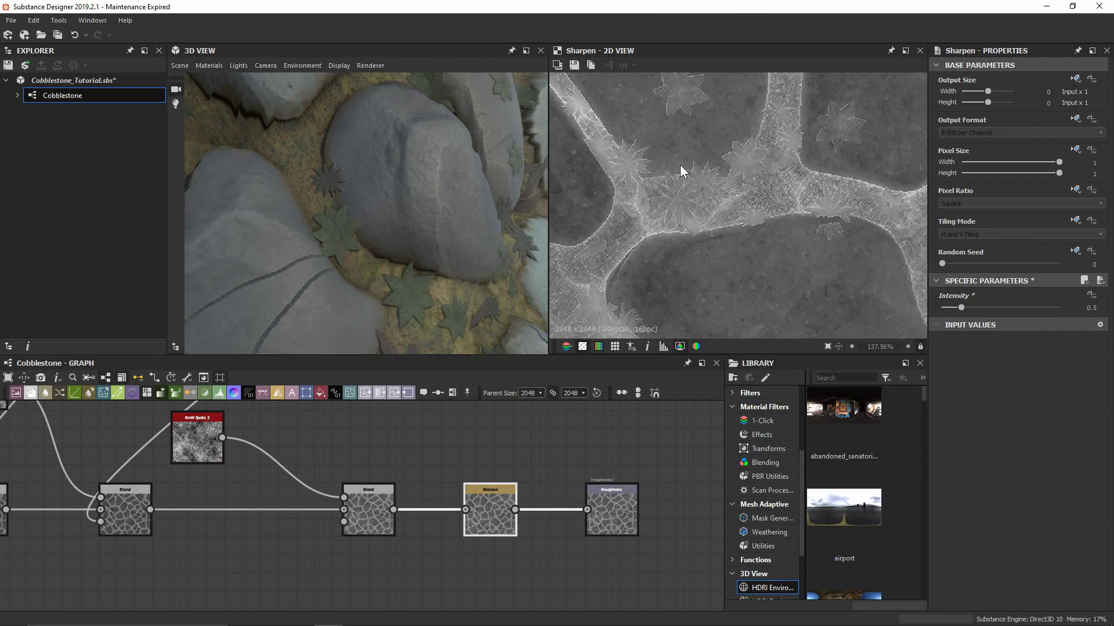